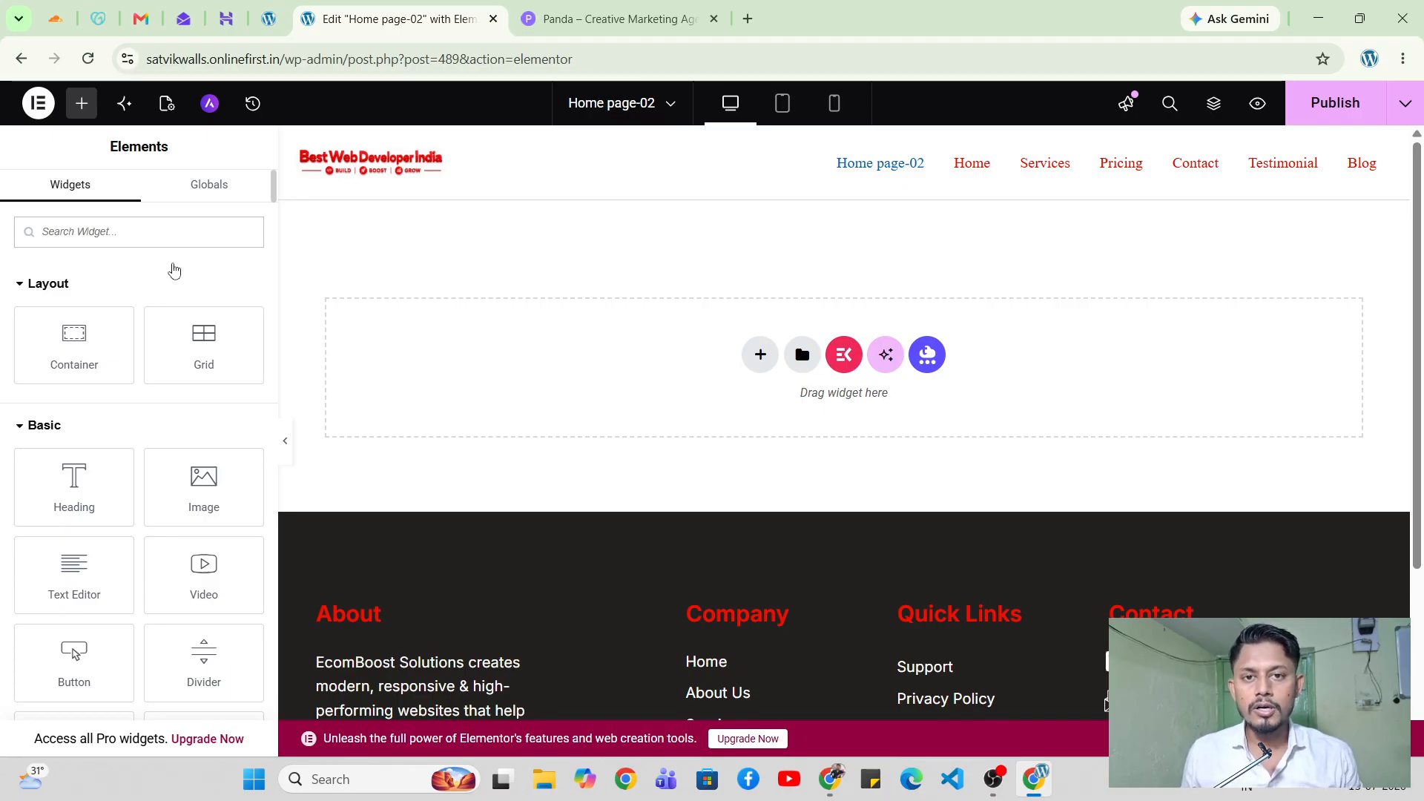
Look through the available widgets to find the Progress Bar widget.
{"action": "scroll", "coordinate": [172, 298], "scroll_direction": "down", "scroll_amount": 2}
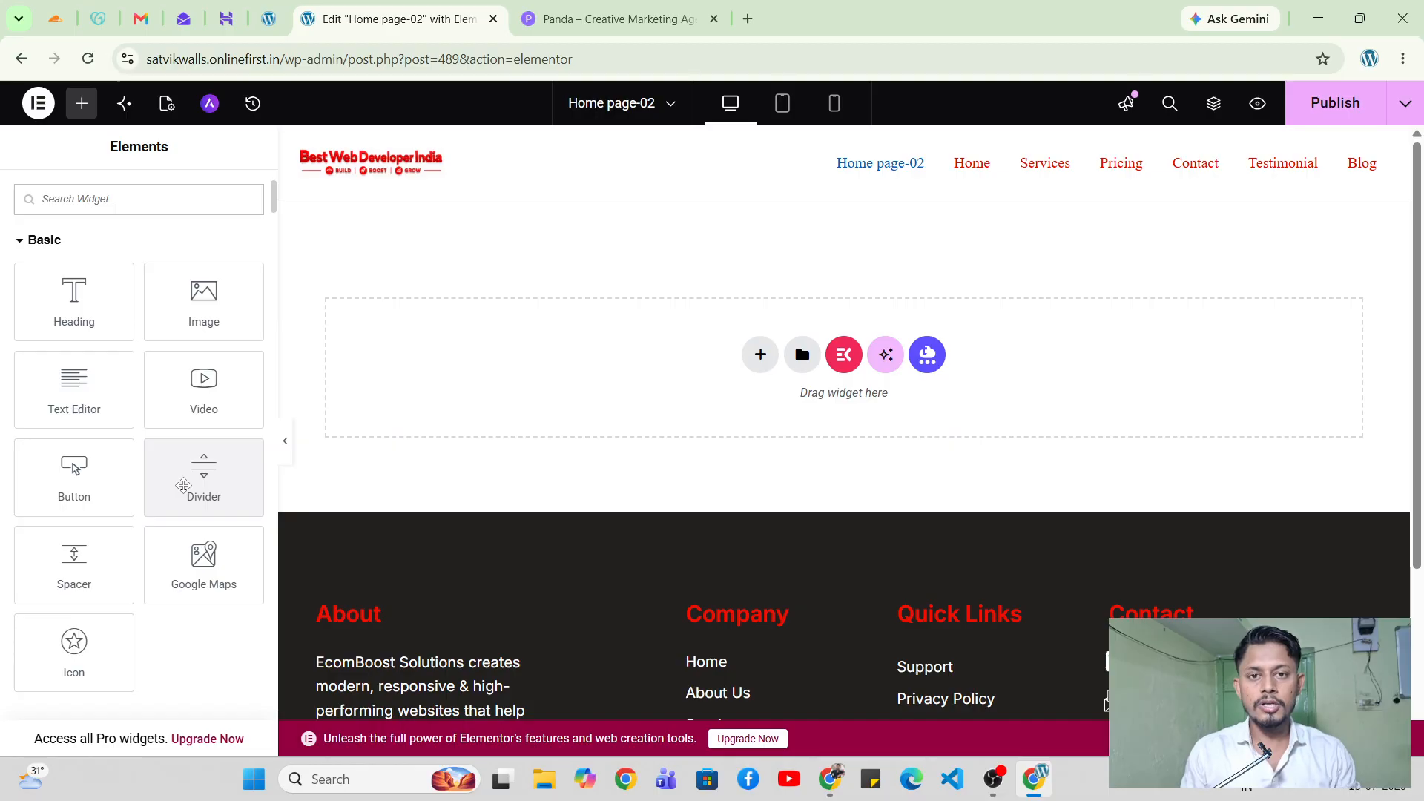
{"action": "scroll", "coordinate": [163, 475], "scroll_direction": "down", "scroll_amount": 15}
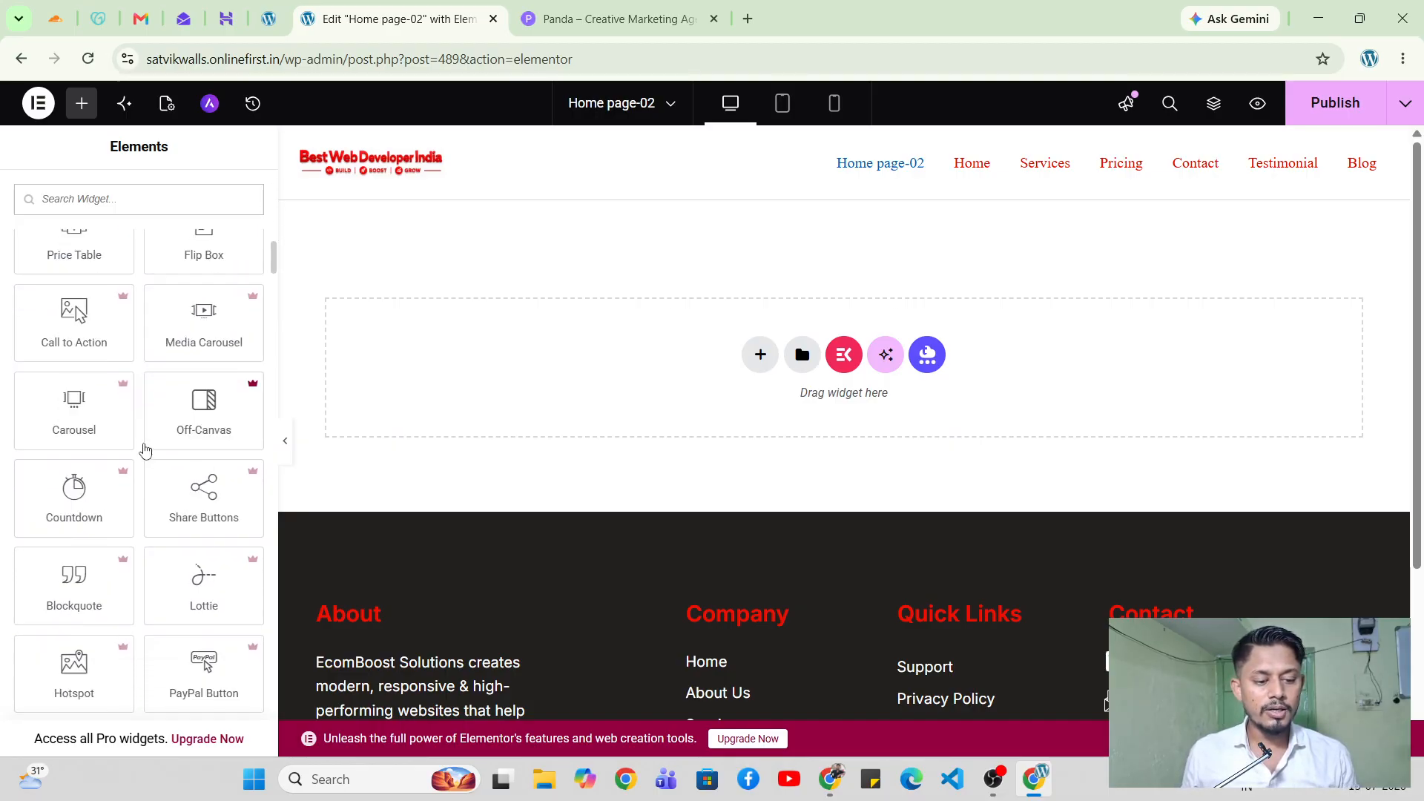
{"action": "scroll", "coordinate": [152, 441], "scroll_direction": "down", "scroll_amount": 10}
{"action": "scroll", "coordinate": [152, 438], "scroll_direction": "up", "scroll_amount": 3}
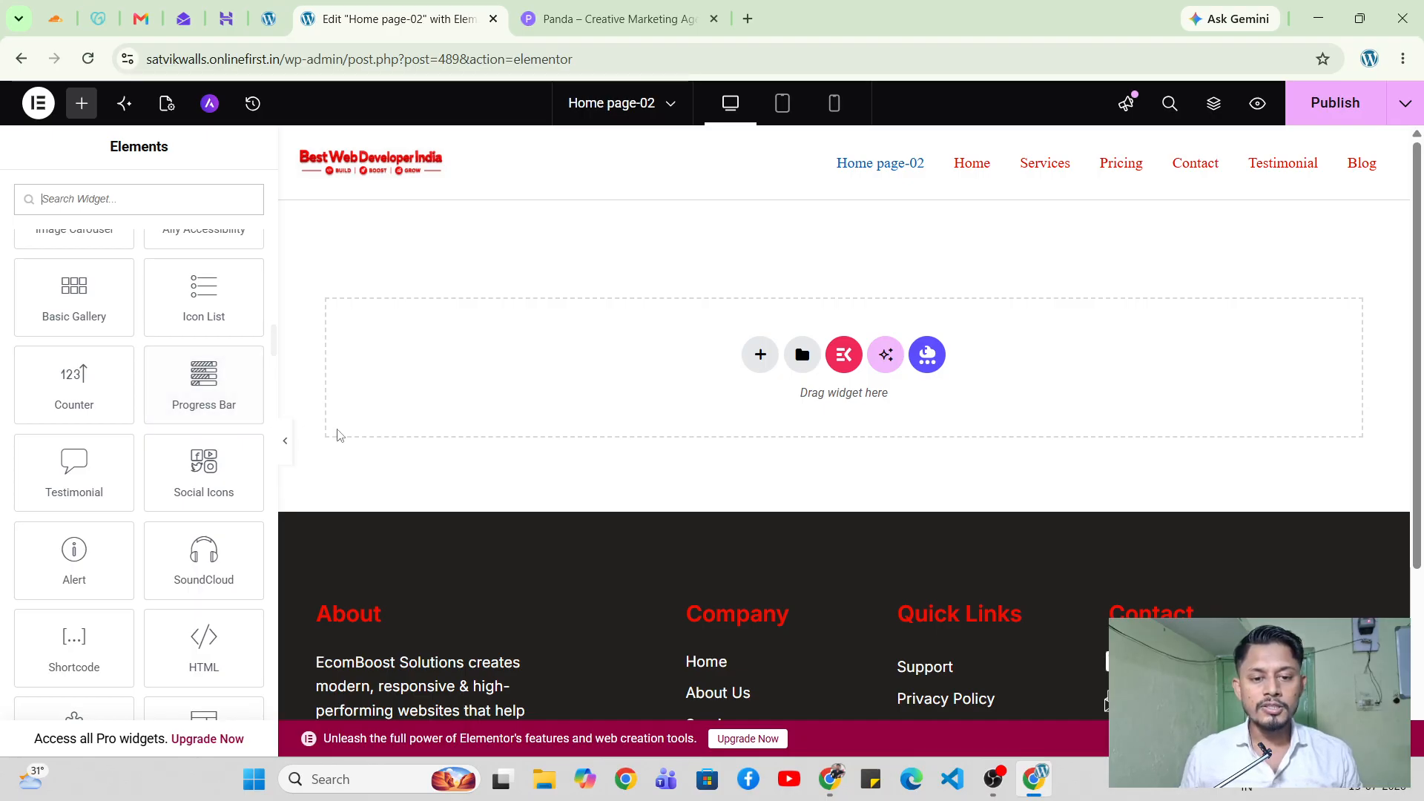
Examine the skill progress bars in the About Us section of the Panda demo site, dismissing its subscription popup.
{"action": "left_click", "coordinate": [595, 8]}
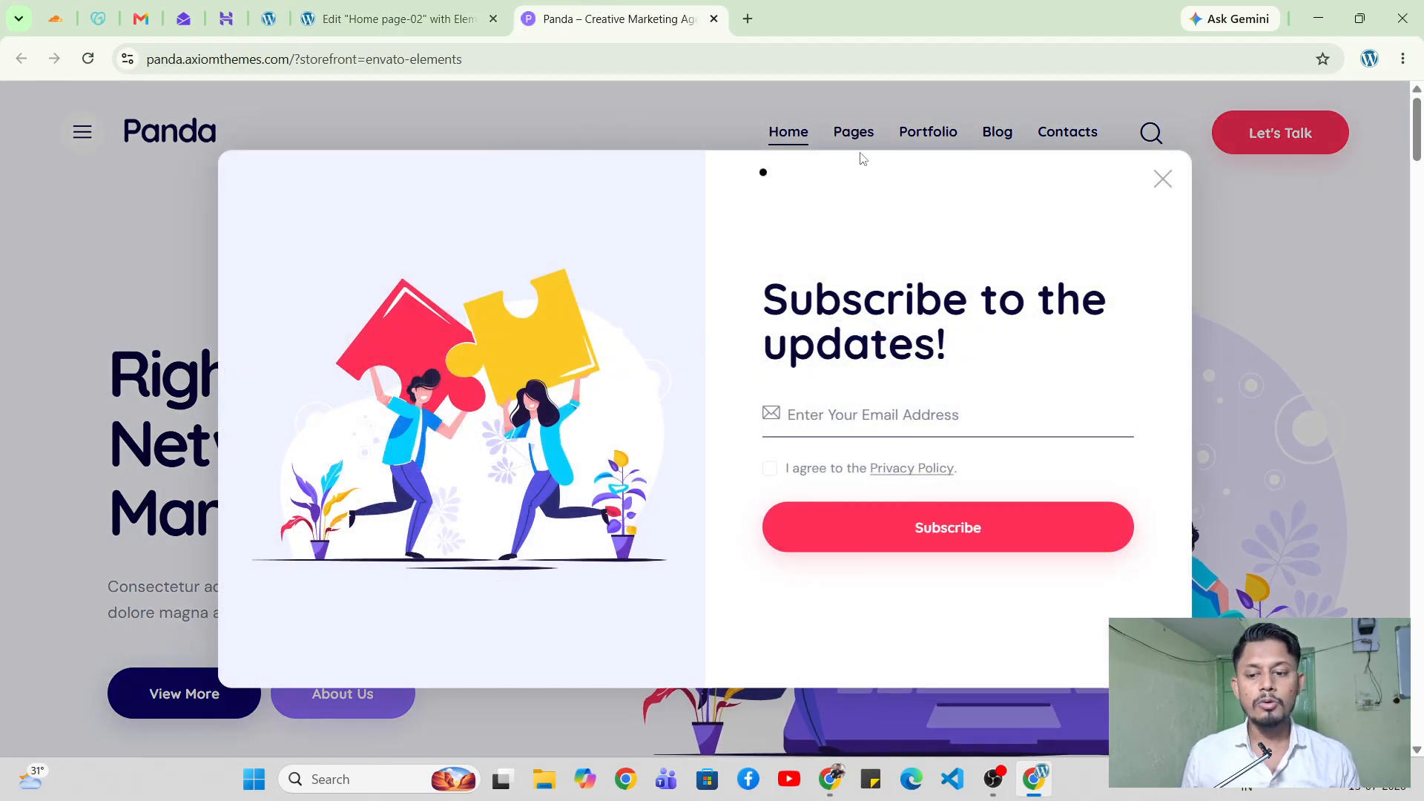
{"action": "left_click", "coordinate": [1161, 181]}
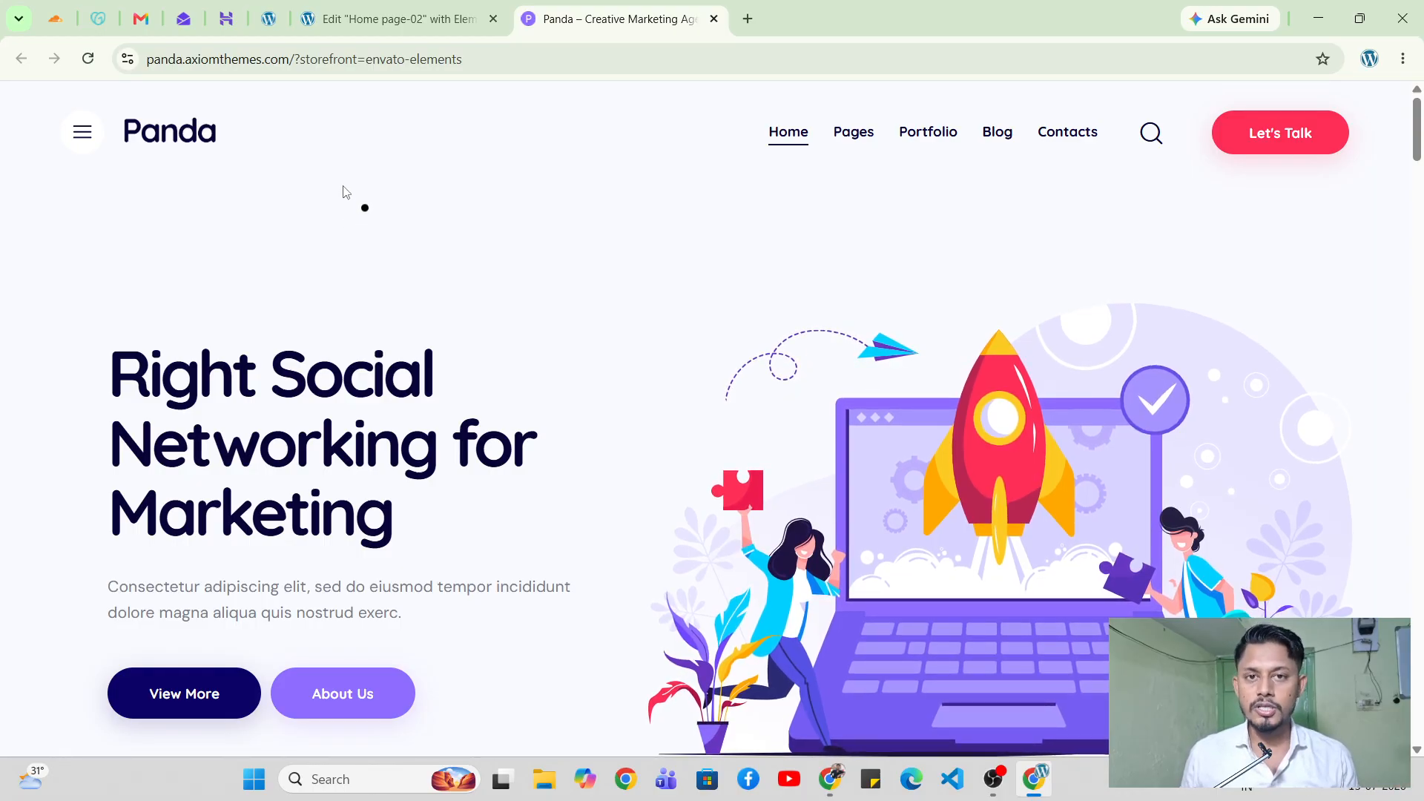
{"action": "scroll", "coordinate": [348, 200], "scroll_direction": "down", "scroll_amount": 8}
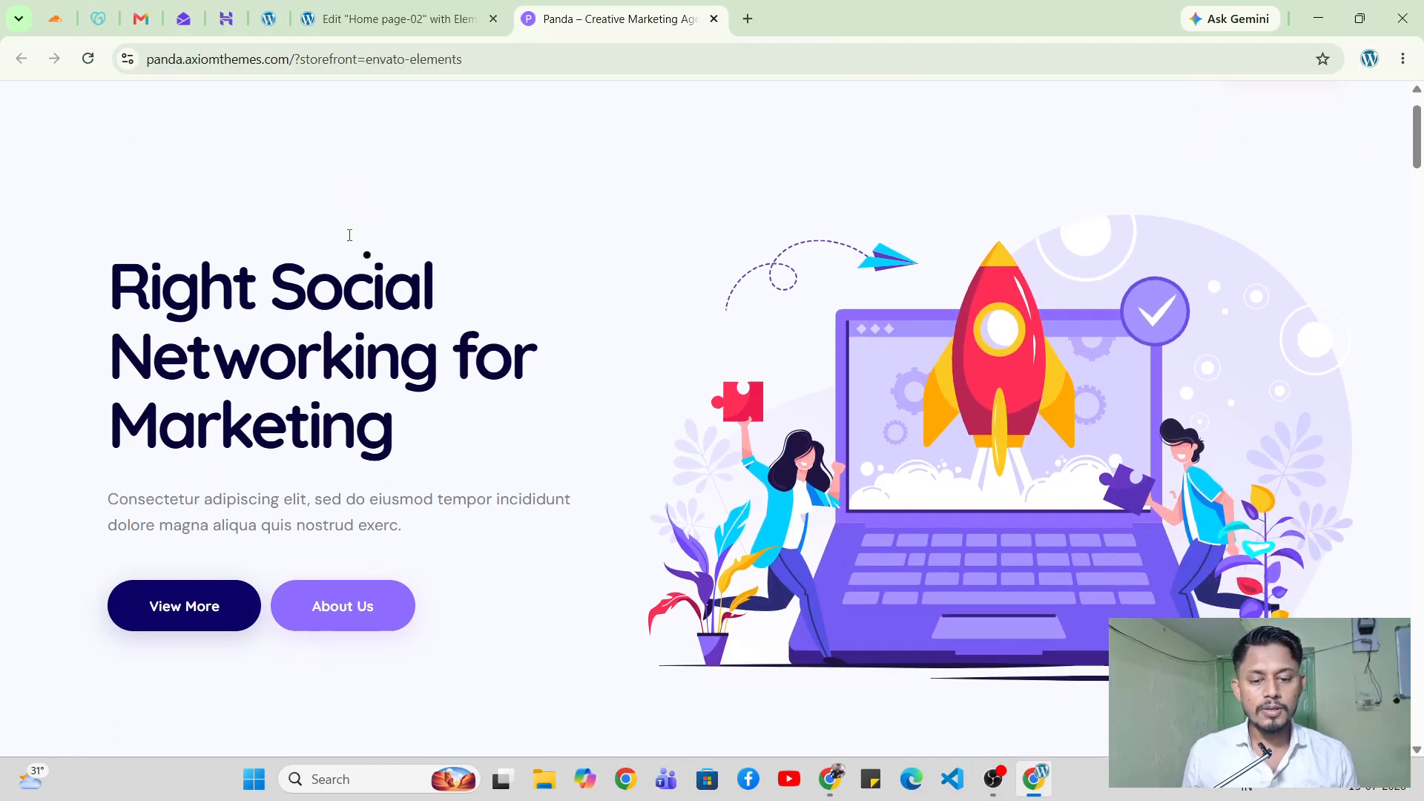
{"action": "scroll", "coordinate": [365, 230], "scroll_direction": "down", "scroll_amount": 20}
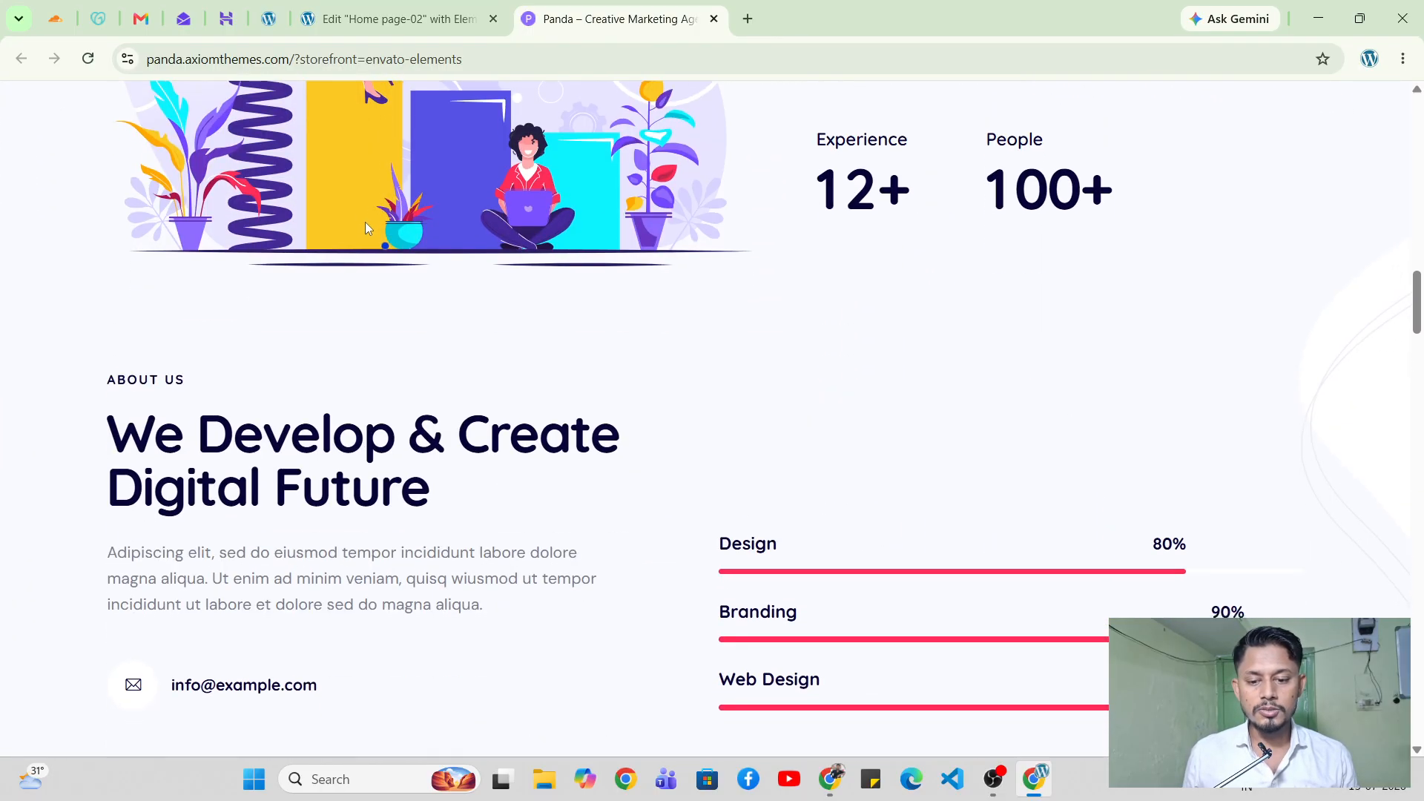
{"action": "scroll", "coordinate": [367, 226], "scroll_direction": "up", "scroll_amount": 5}
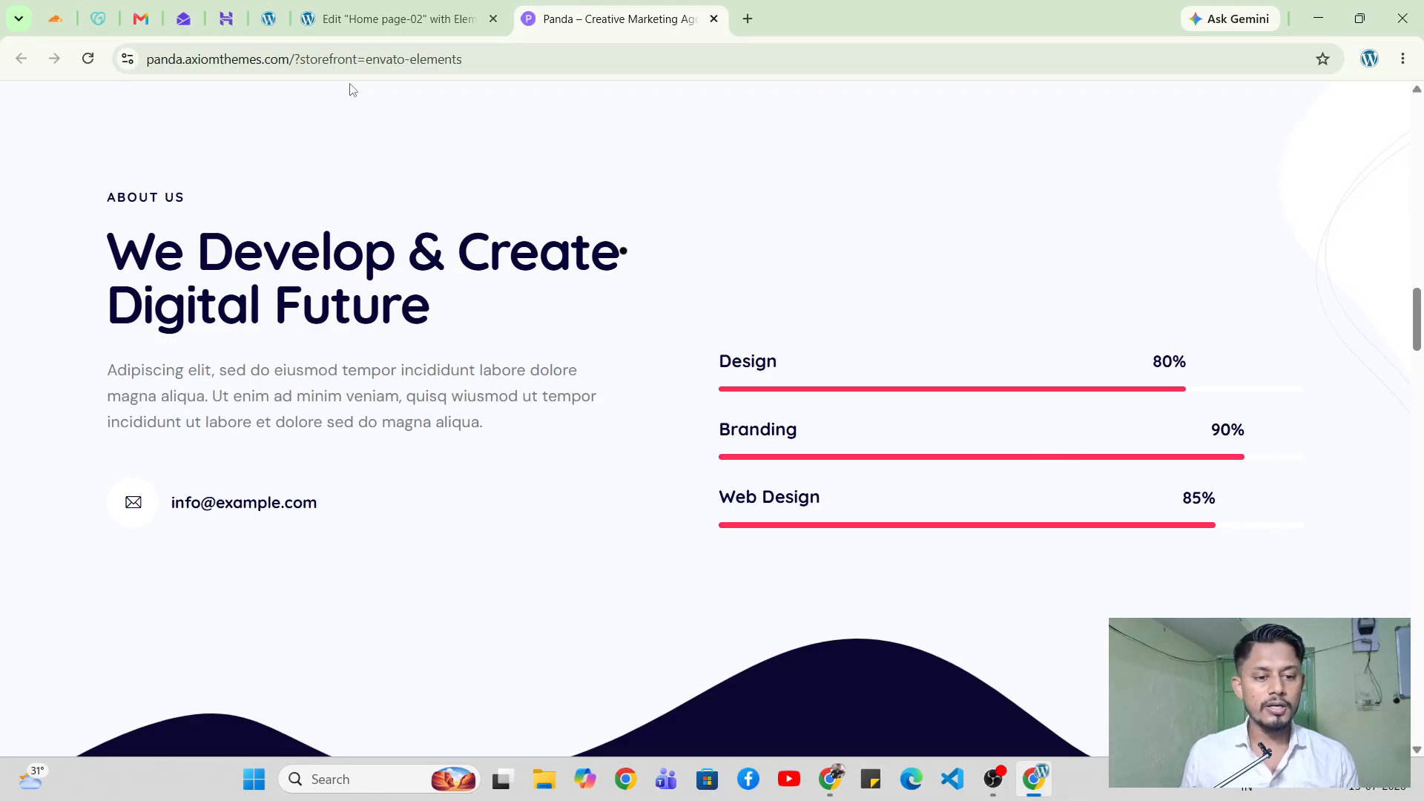
{"action": "left_click", "coordinate": [88, 59]}
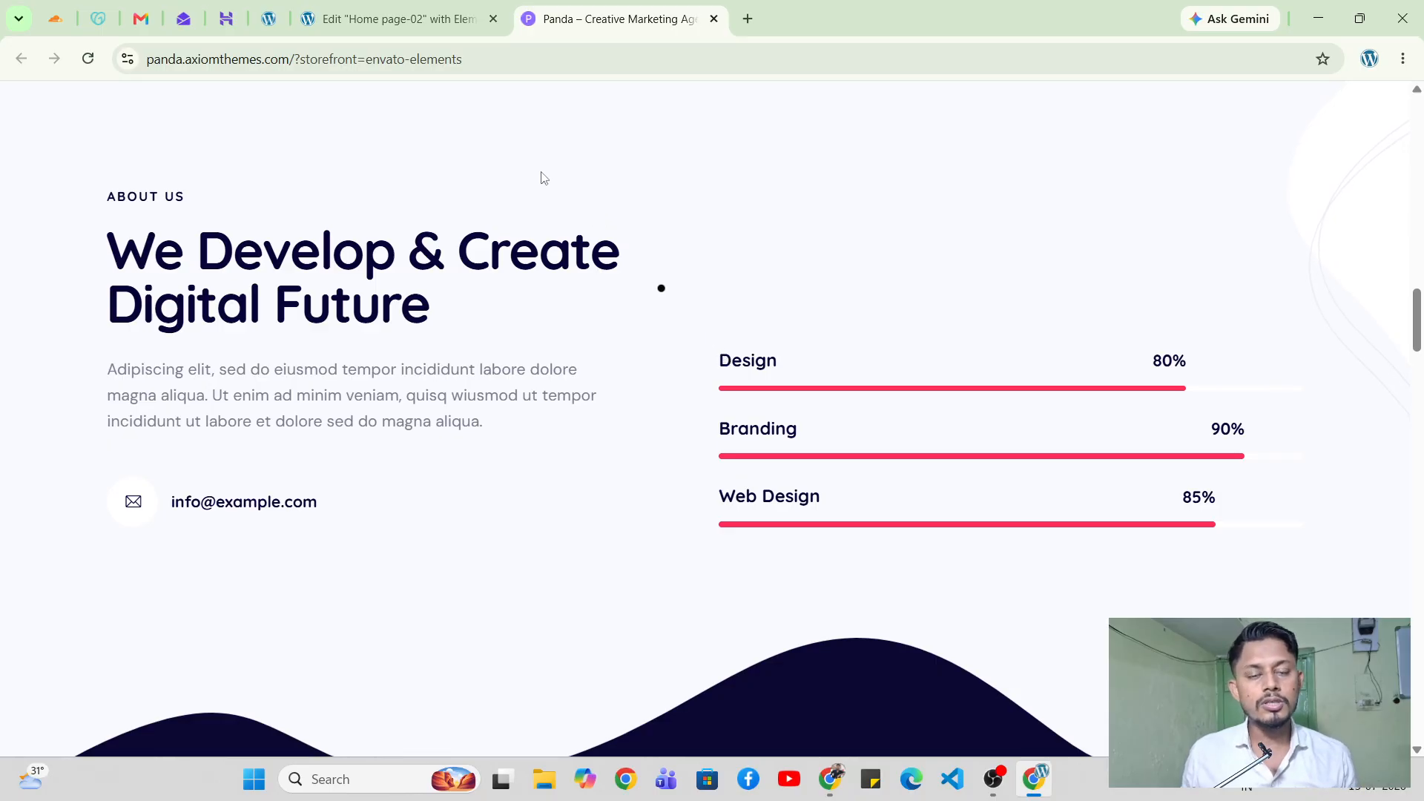
Return to the Elementor page and add a flexbox container with two equal columns.
{"action": "left_click", "coordinate": [405, 19]}
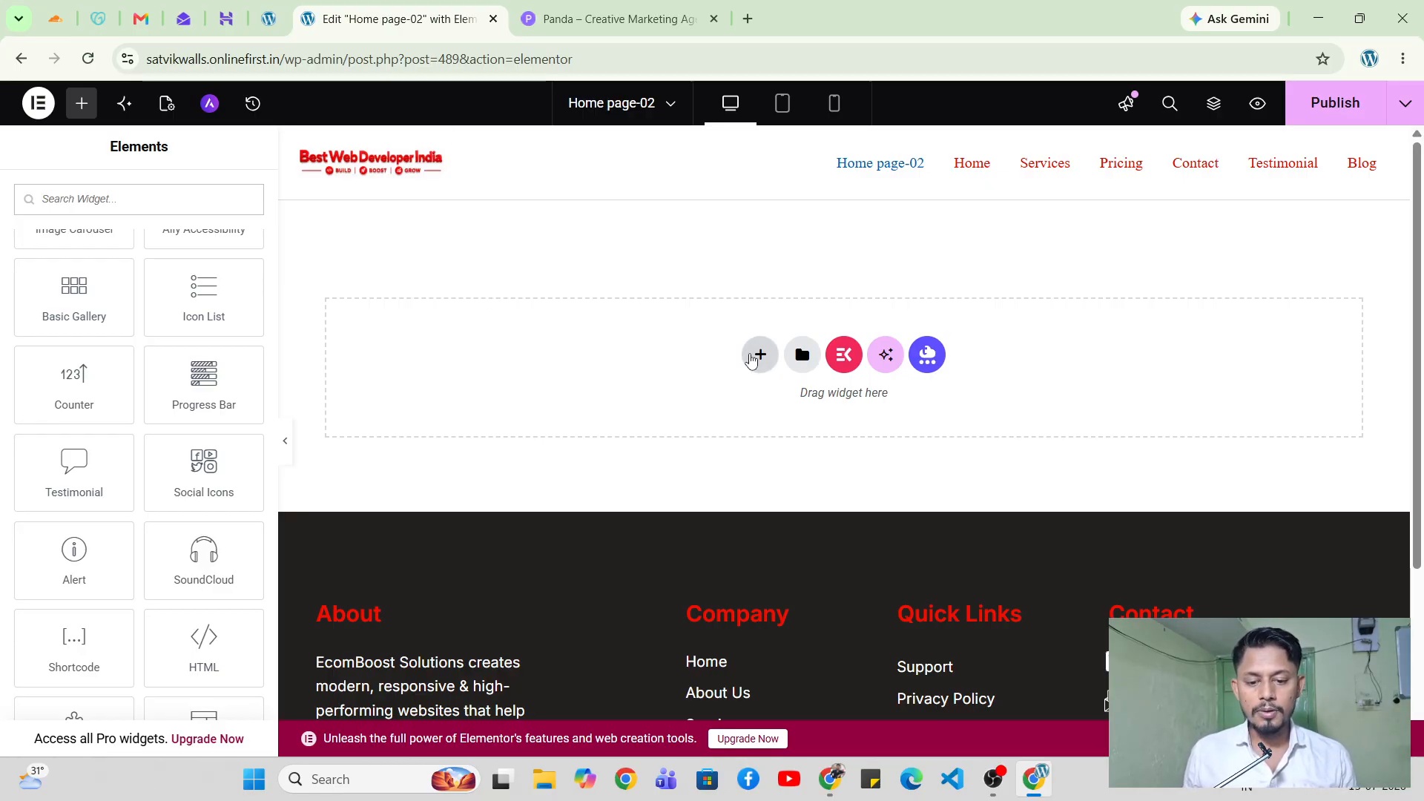
{"action": "left_click", "coordinate": [760, 354]}
{"action": "left_click", "coordinate": [760, 376]}
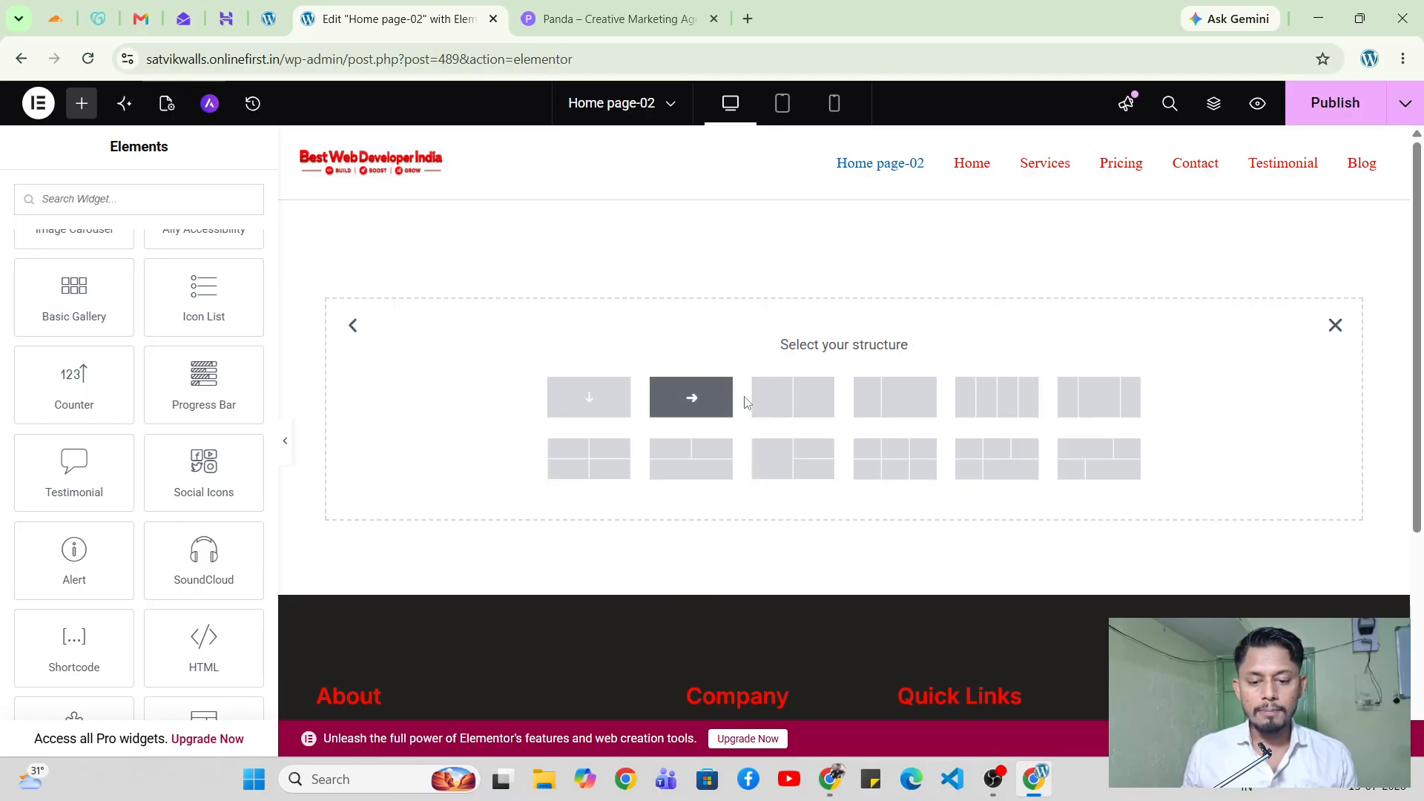
{"action": "left_click", "coordinate": [763, 372]}
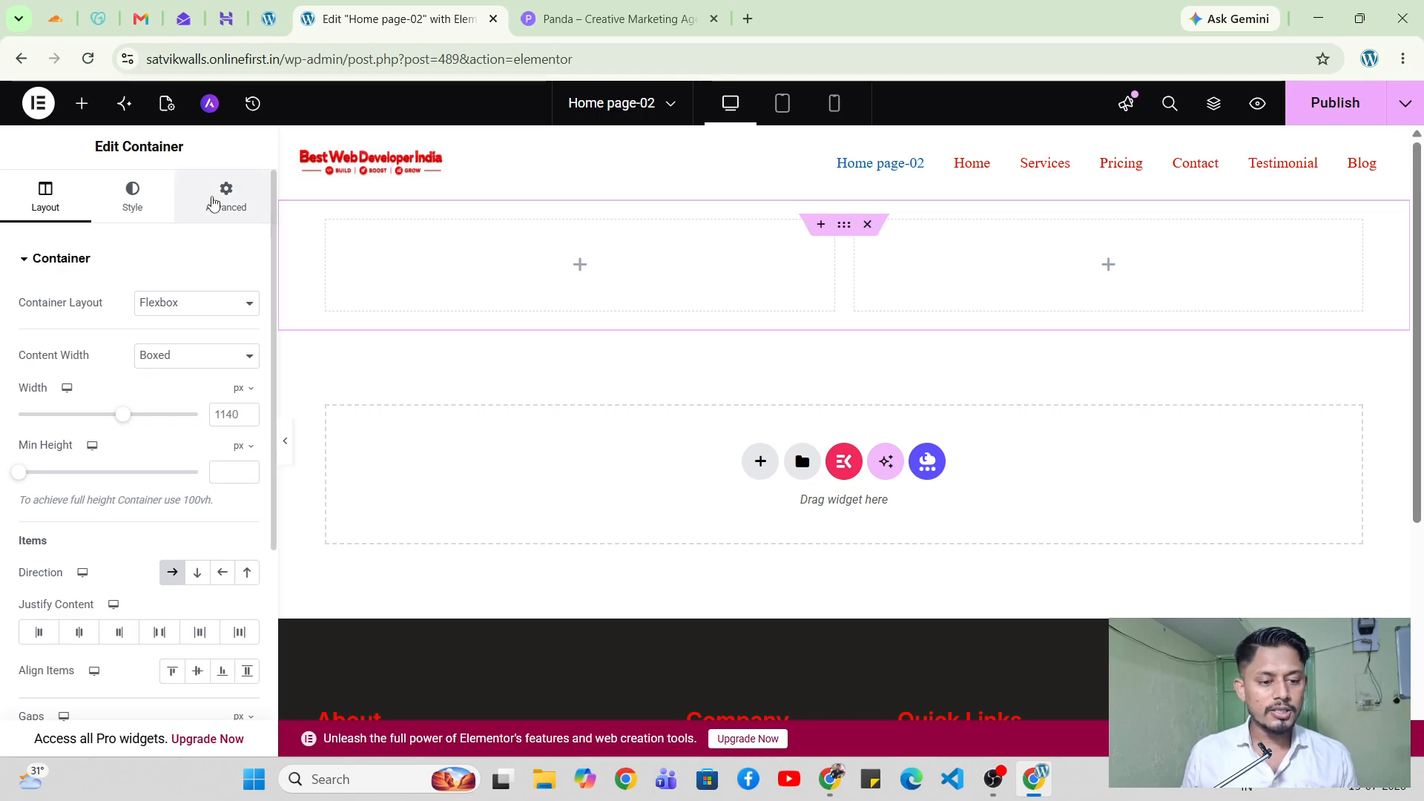
Unlink the container's padding values and set both the top and bottom padding to 50 px.
{"action": "left_click", "coordinate": [213, 202]}
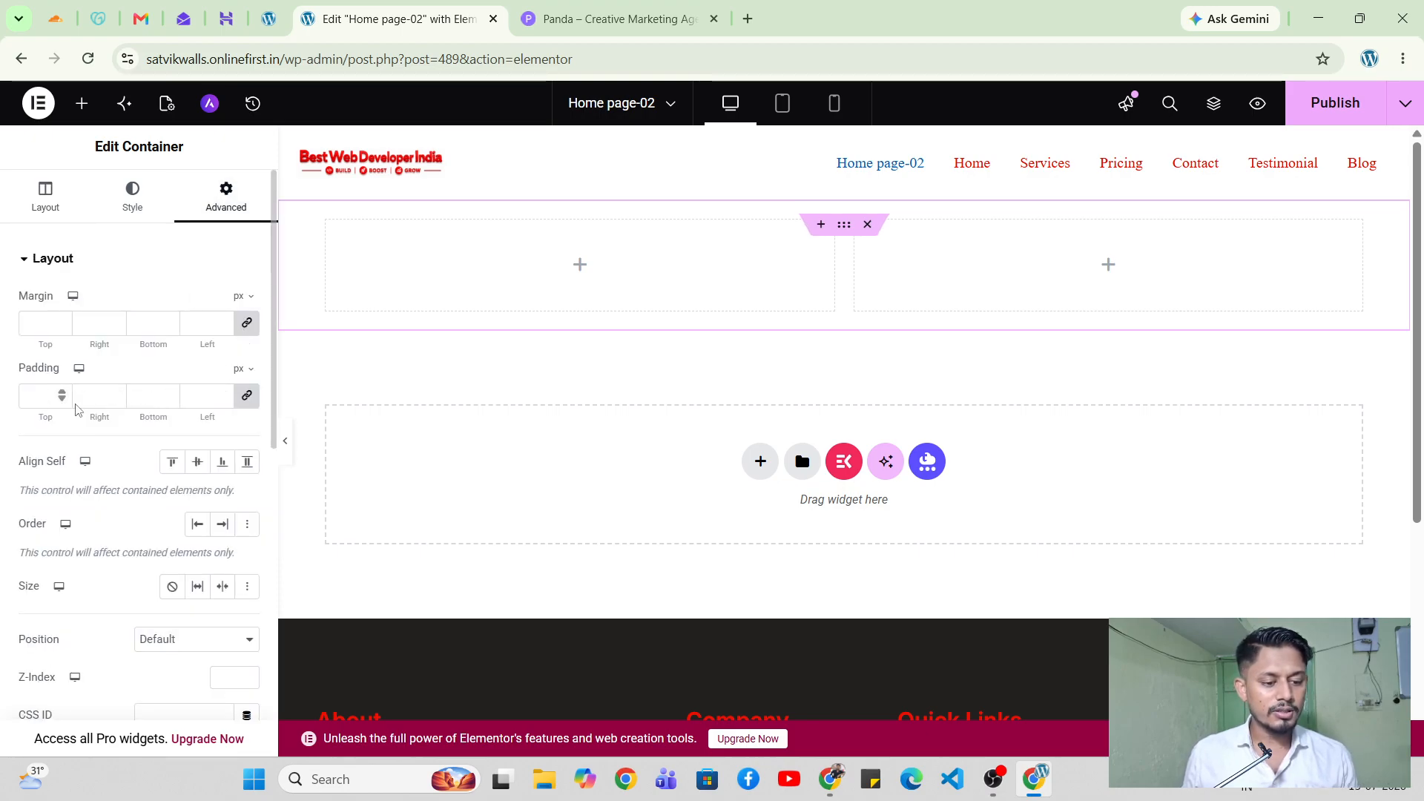
{"action": "left_click", "coordinate": [249, 401]}
{"action": "left_click", "coordinate": [45, 397]}
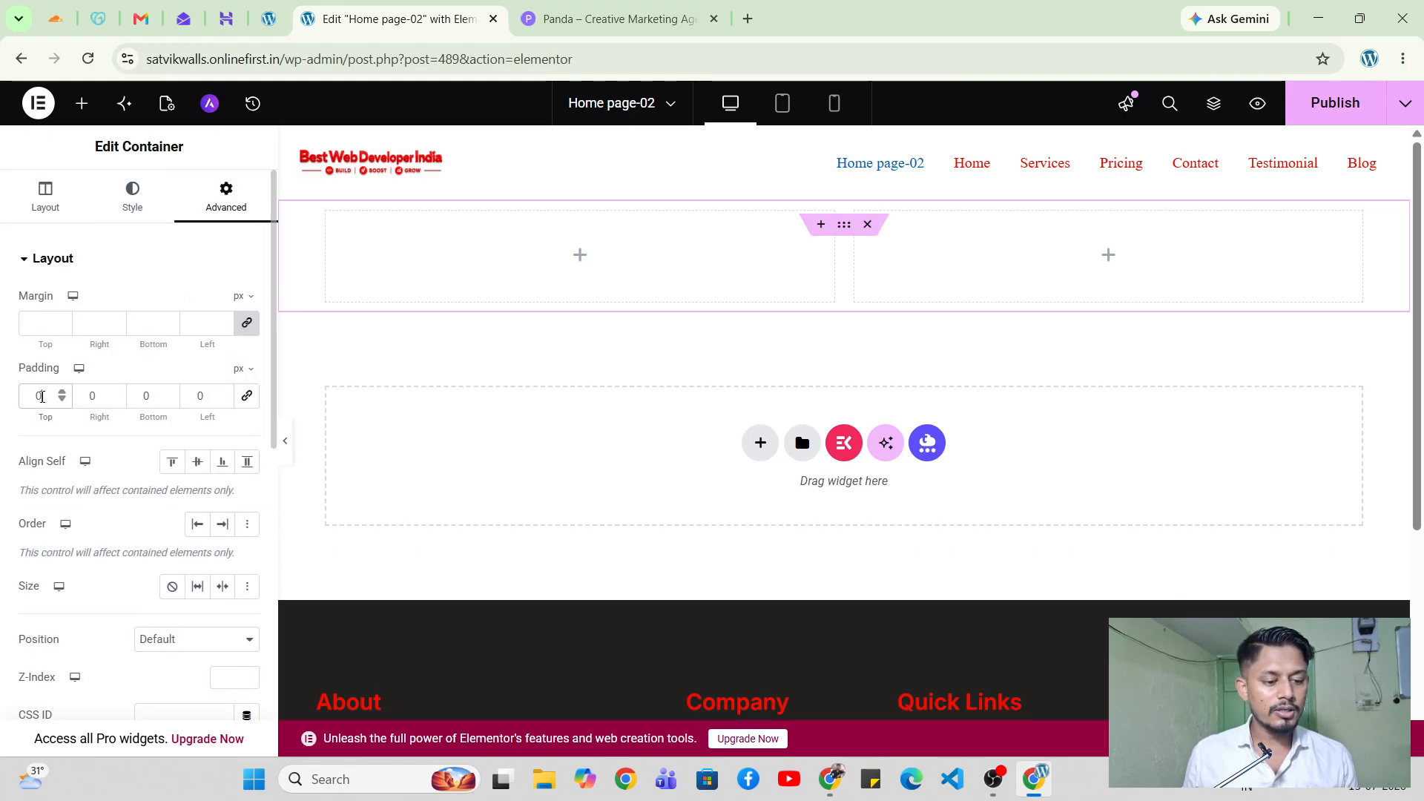
{"action": "type", "text": "50"}
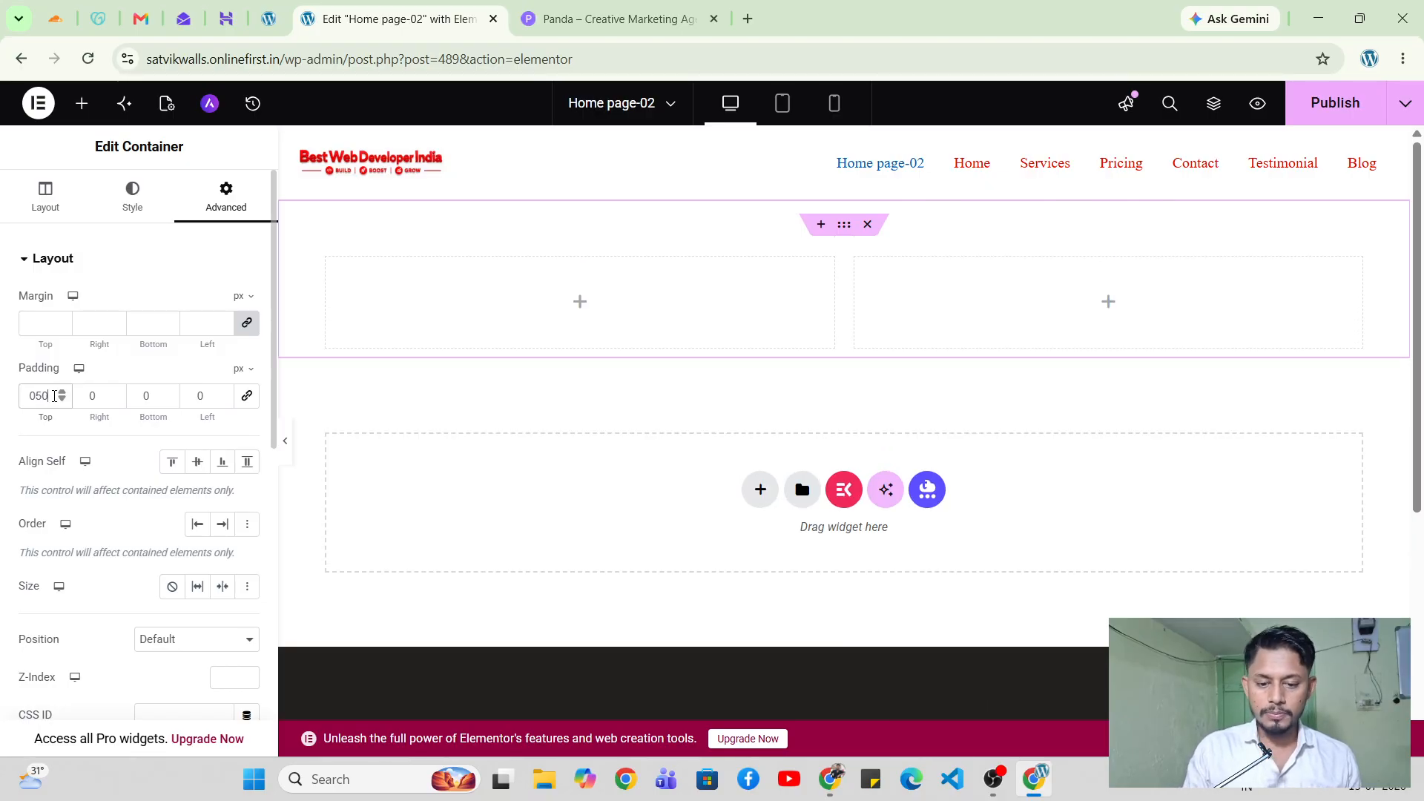
{"action": "left_click", "coordinate": [153, 394]}
{"action": "type", "text": "50"}
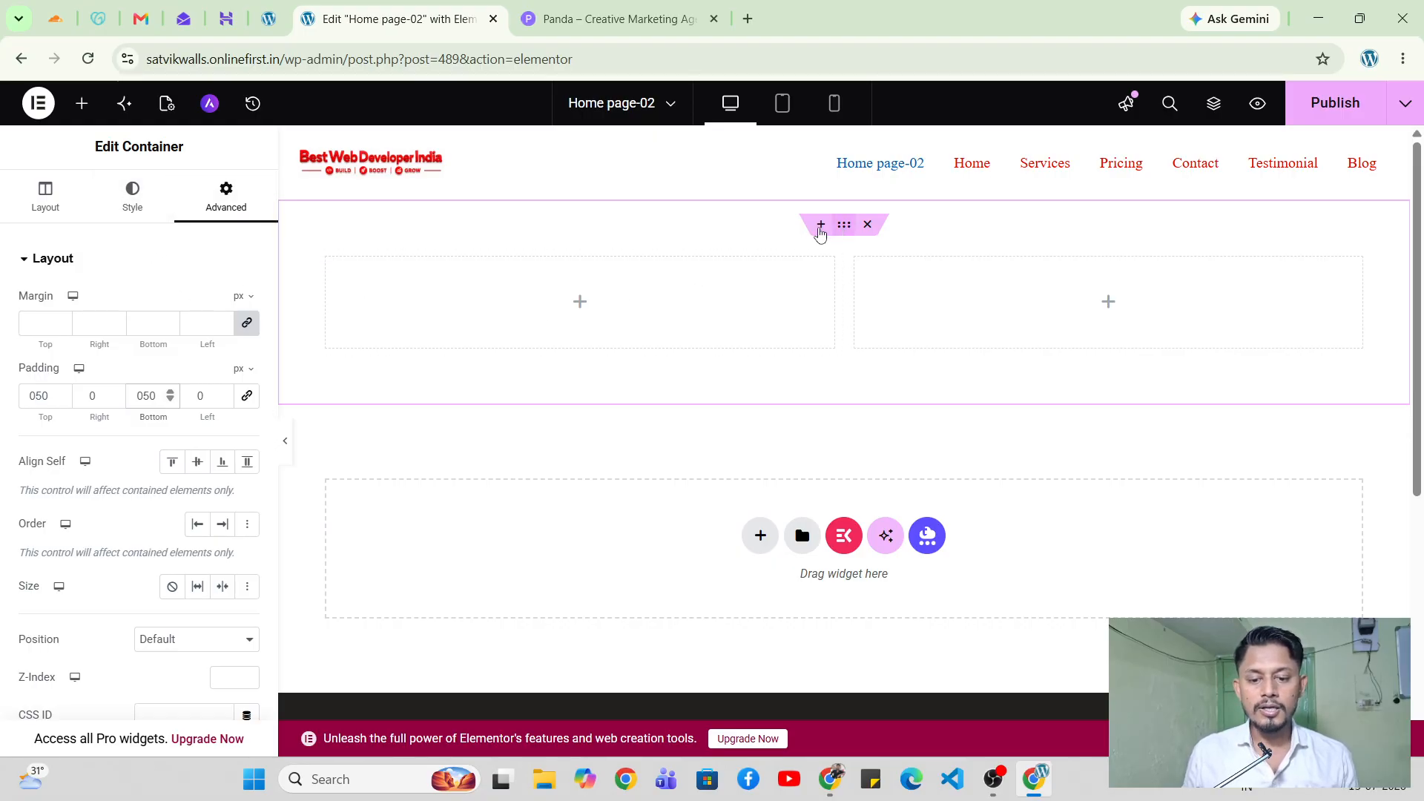
Set the container's content width to Full Width.
{"action": "left_click", "coordinate": [63, 194]}
{"action": "left_click", "coordinate": [191, 355]}
{"action": "left_click", "coordinate": [196, 402]}
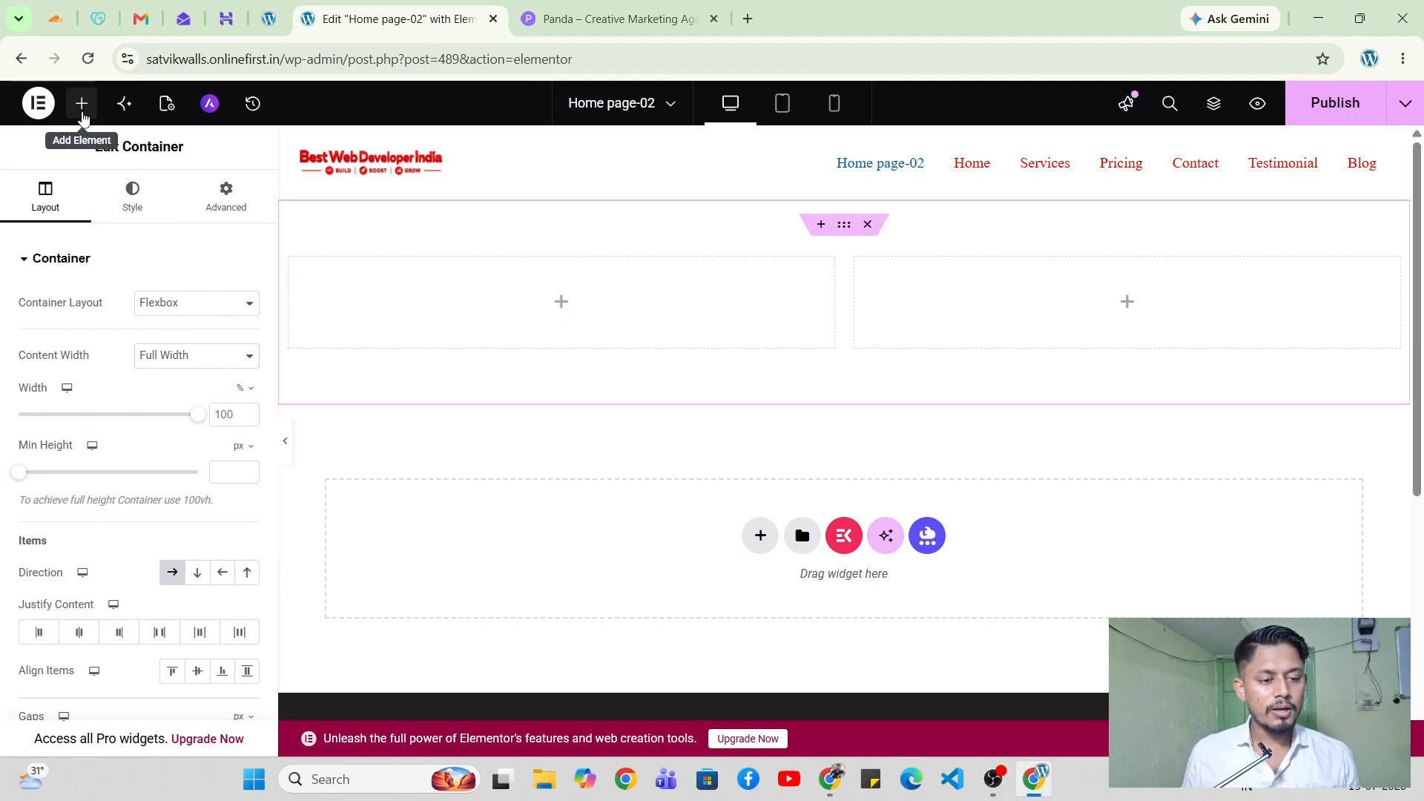
Add a Progress Bar widget to the first column of the container.
{"action": "left_click", "coordinate": [82, 103]}
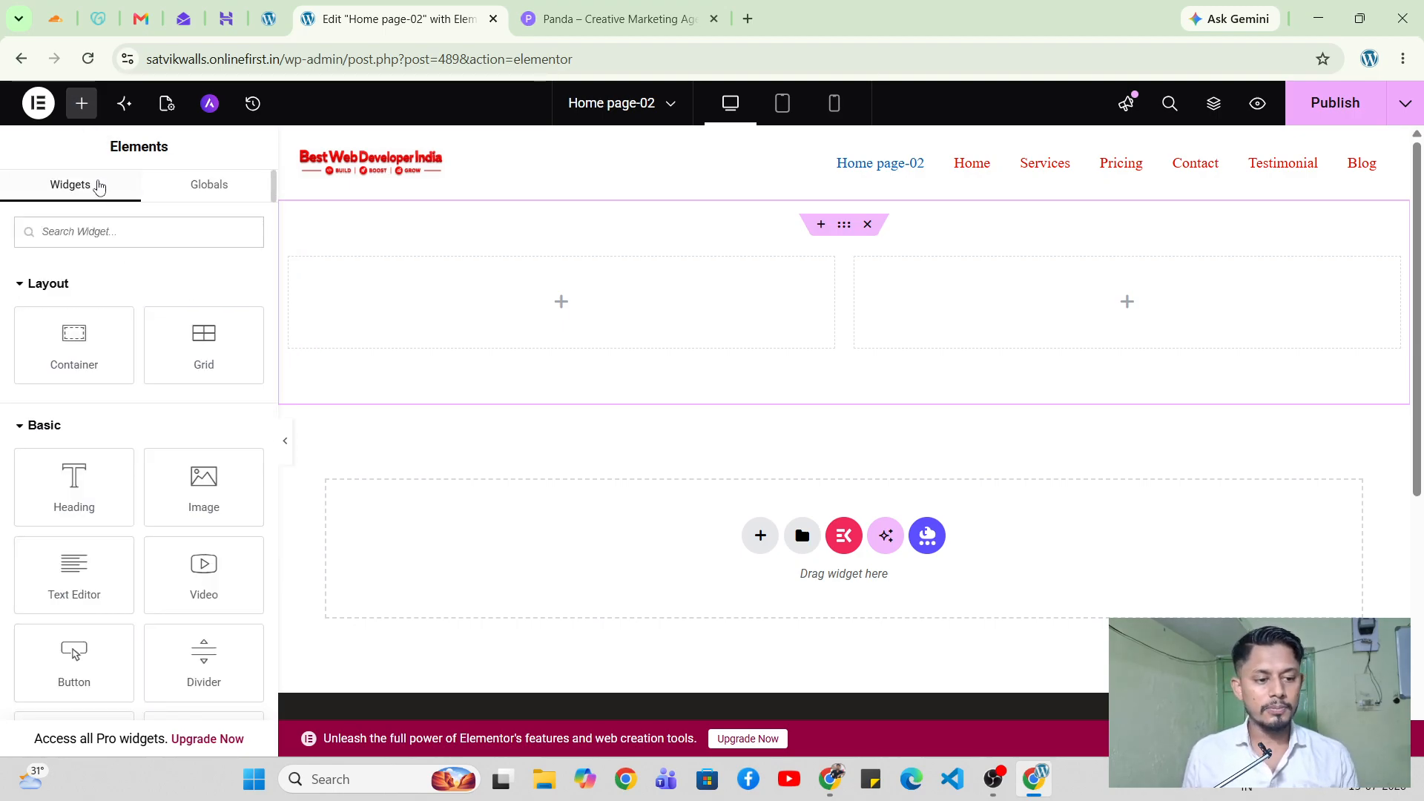
{"action": "scroll", "coordinate": [152, 323], "scroll_direction": "down", "scroll_amount": 15}
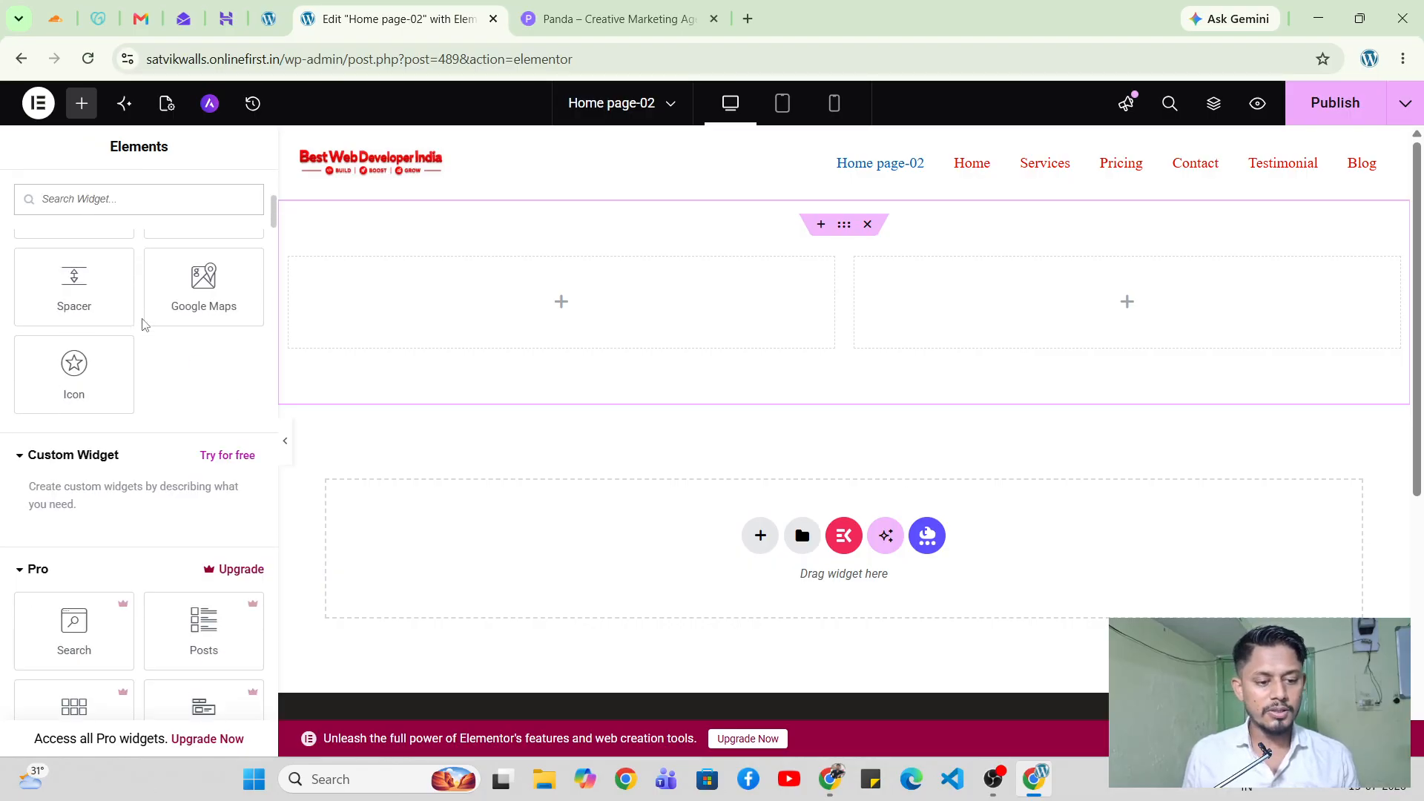
{"action": "scroll", "coordinate": [157, 326], "scroll_direction": "up", "scroll_amount": 10}
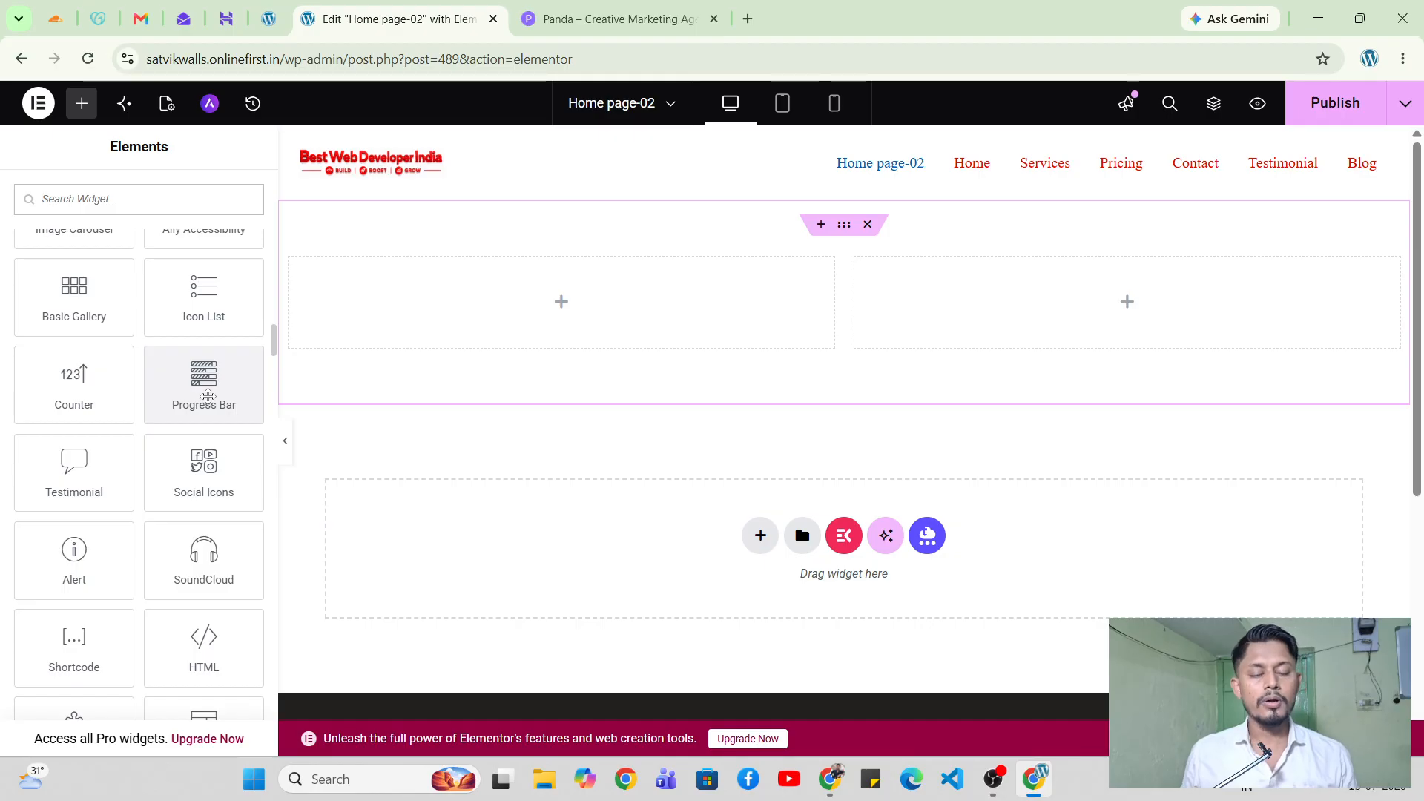
{"action": "left_click_drag", "start_coordinate": [202, 384], "coordinate": [523, 323]}
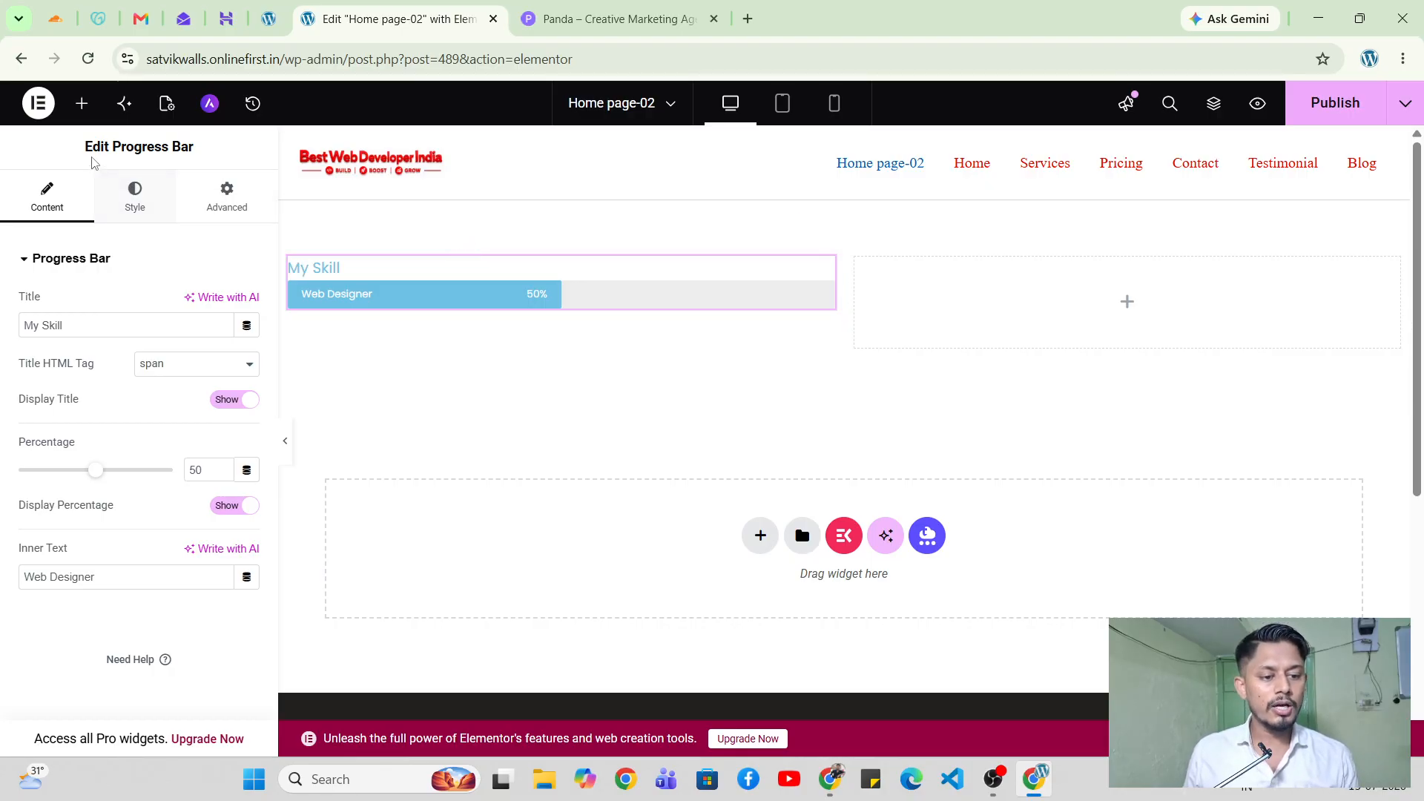
Preview the progress bar on the page with the editing controls hidden, and bring the controls back.
{"action": "left_click_drag", "start_coordinate": [79, 151], "coordinate": [229, 150]}
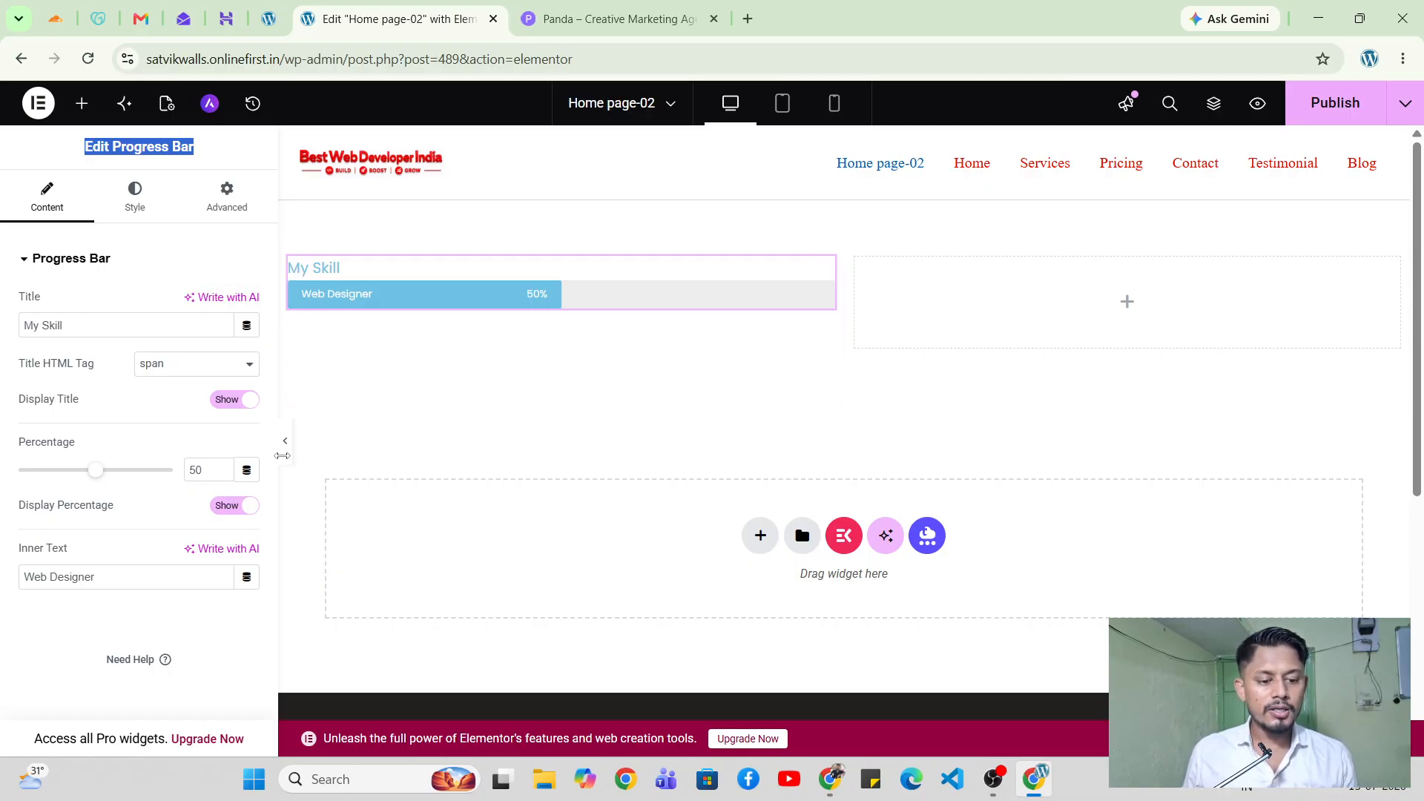
{"action": "left_click", "coordinate": [284, 441]}
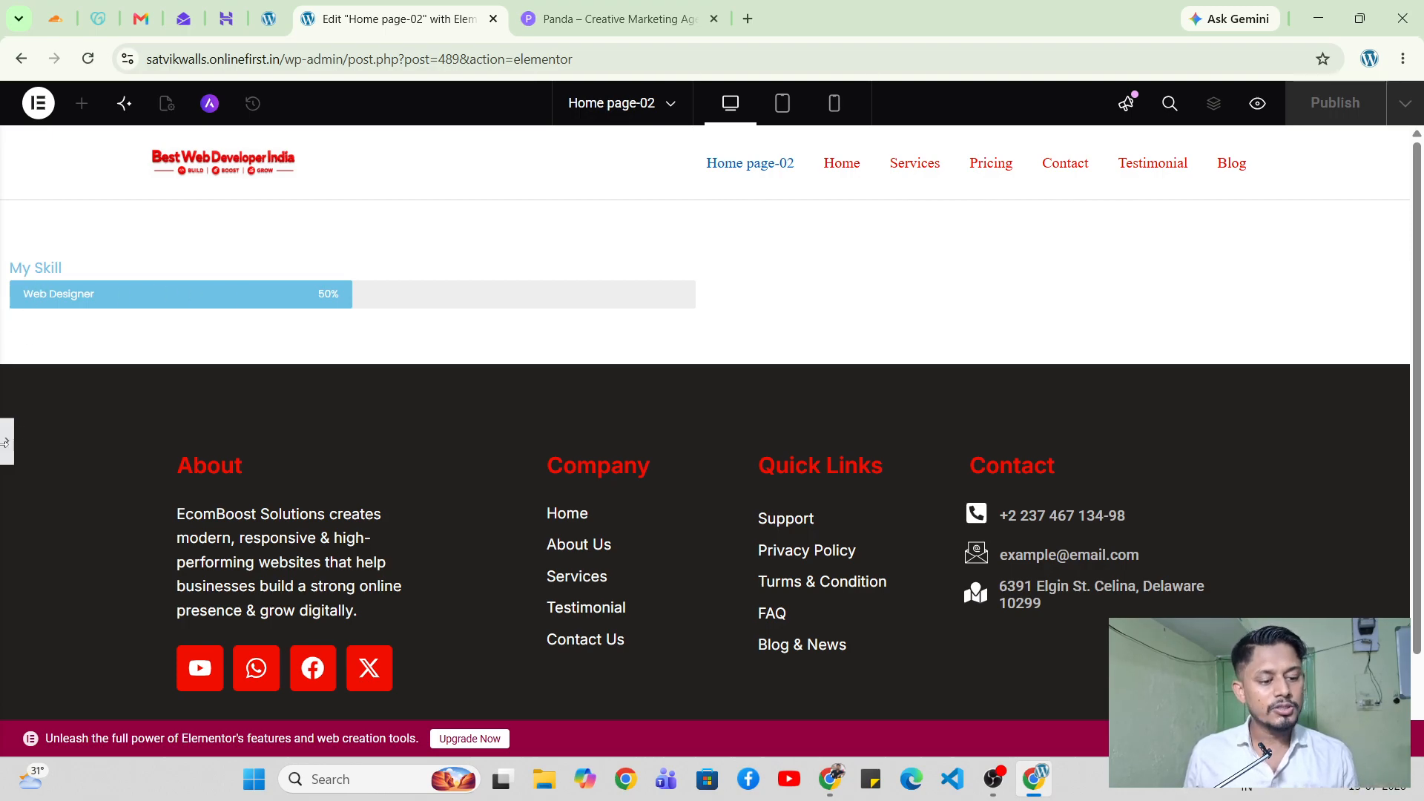
{"action": "left_click", "coordinate": [6, 443]}
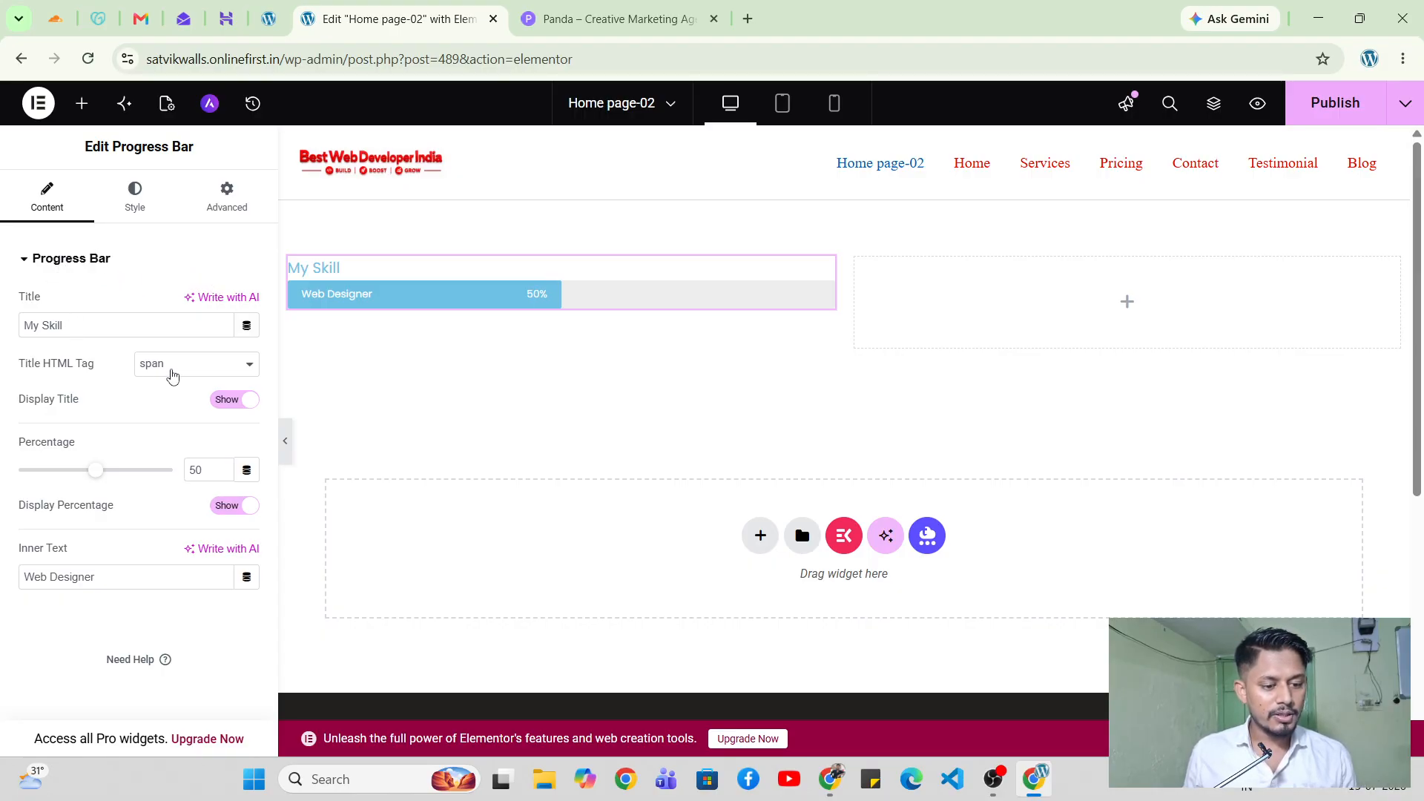
Add a name after "My Skill" in the progress bar's title.
{"action": "left_click", "coordinate": [94, 324]}
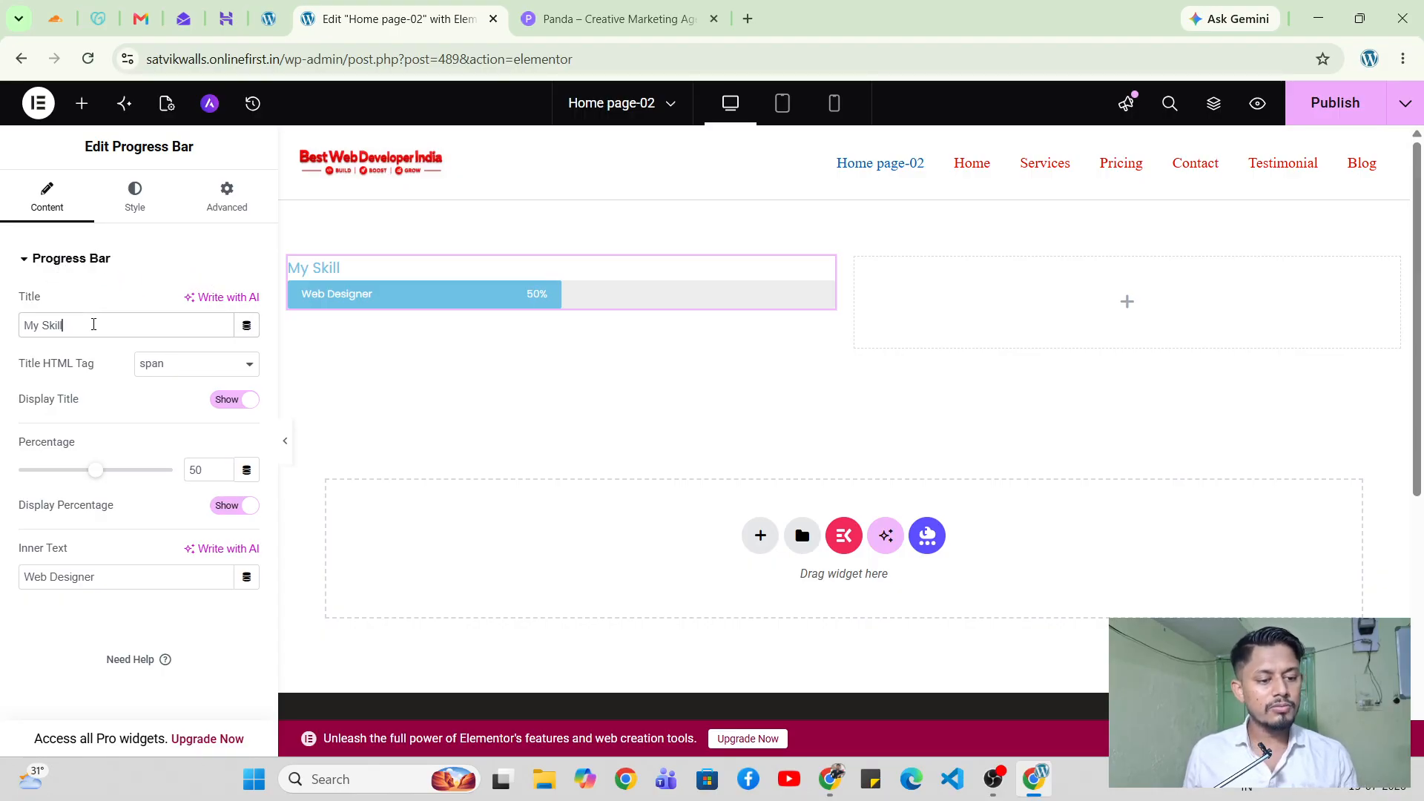
{"action": "type", "text": "sa"}
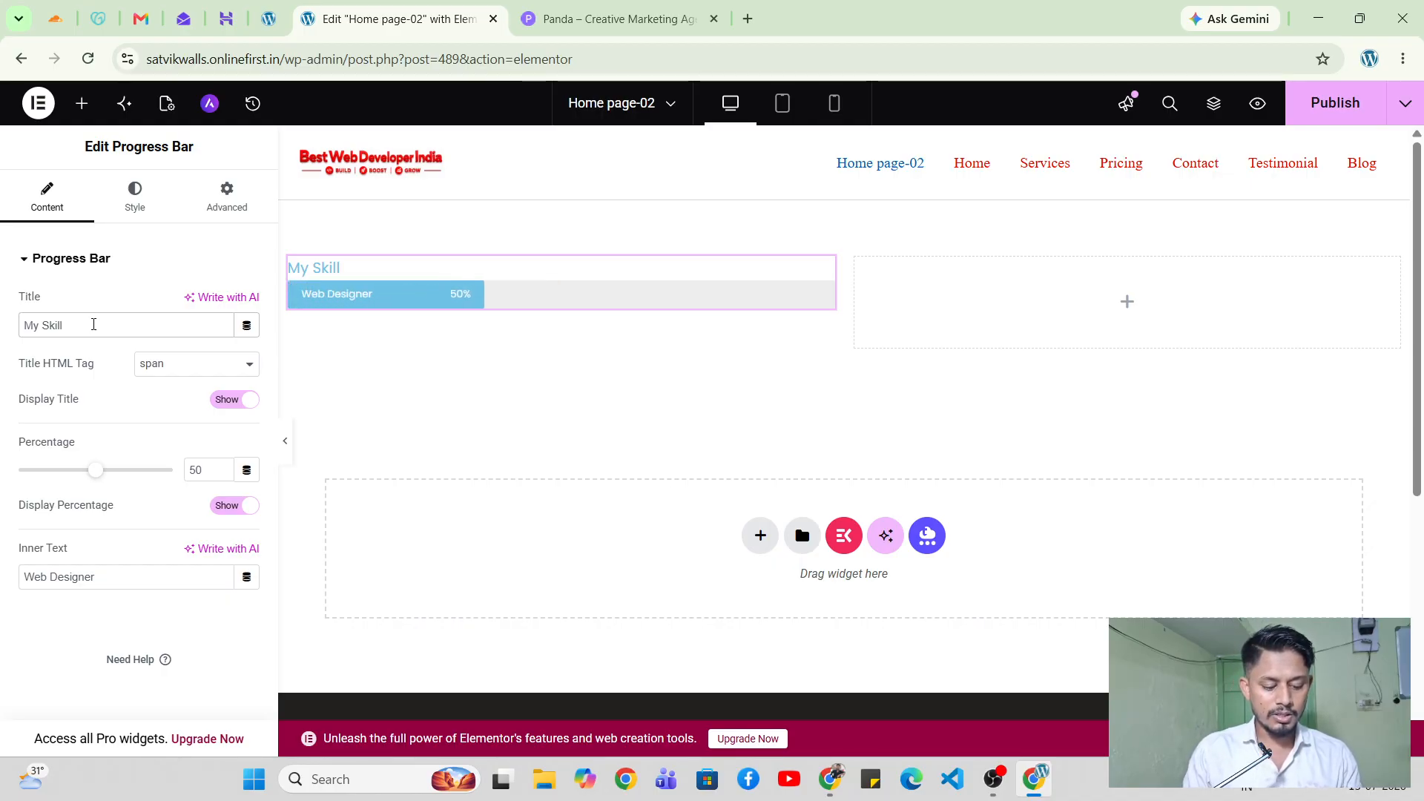
{"action": "type", "text": "nt"}
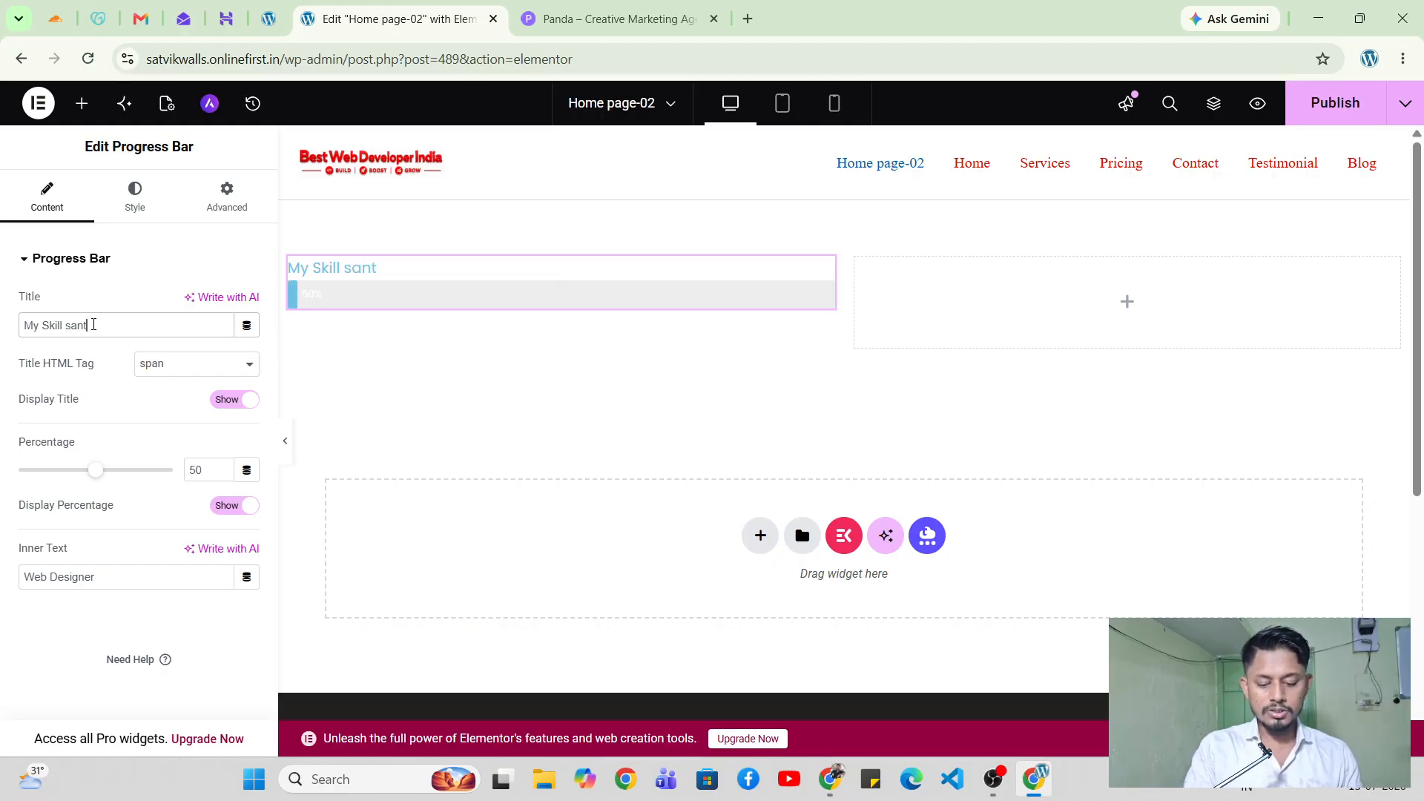
{"action": "type", "text": "odj"}
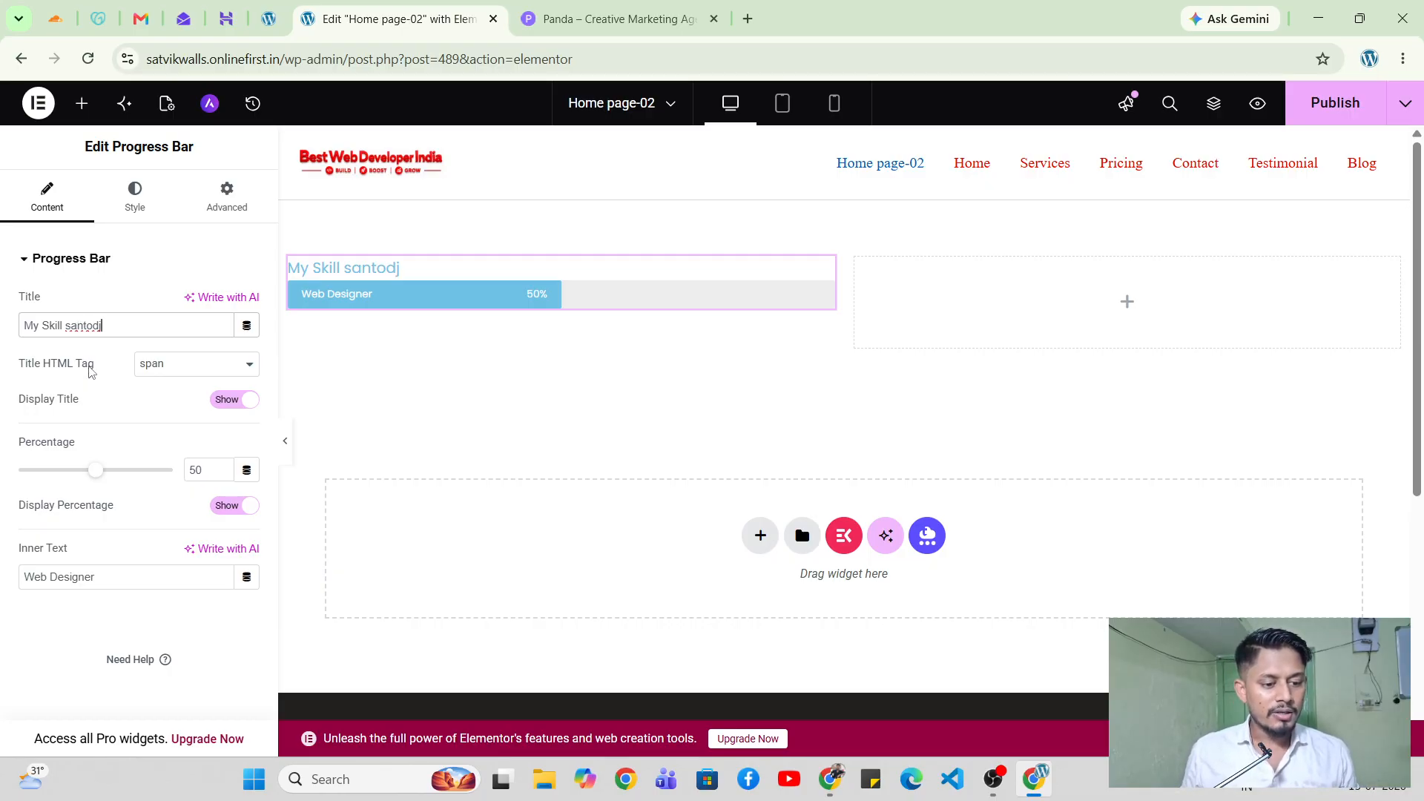
Try H3, H6 and H1 as the progress bar title's HTML tag and settle on H6.
{"action": "left_click", "coordinate": [171, 367]}
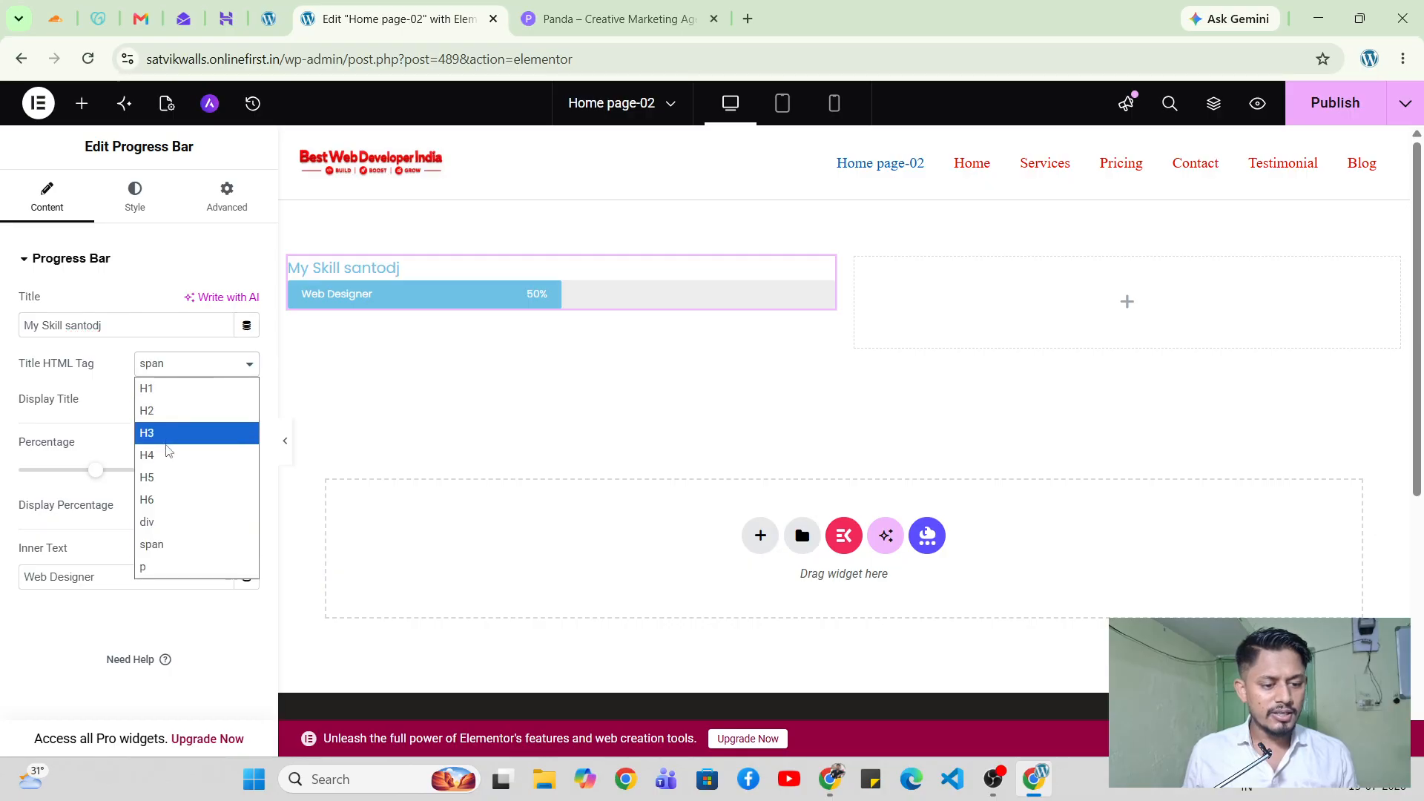
{"action": "left_click", "coordinate": [166, 434]}
{"action": "left_click", "coordinate": [170, 371]}
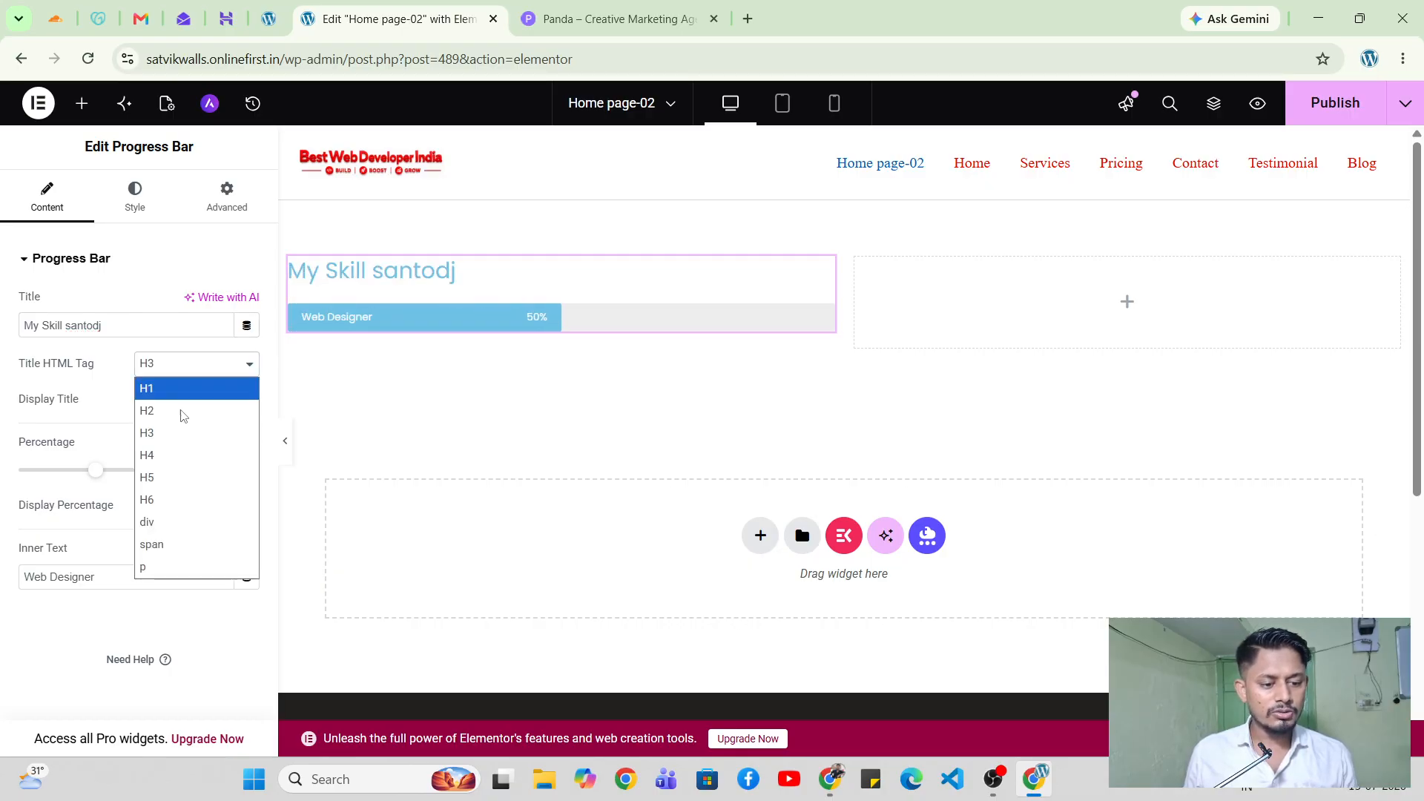
{"action": "left_click", "coordinate": [188, 499]}
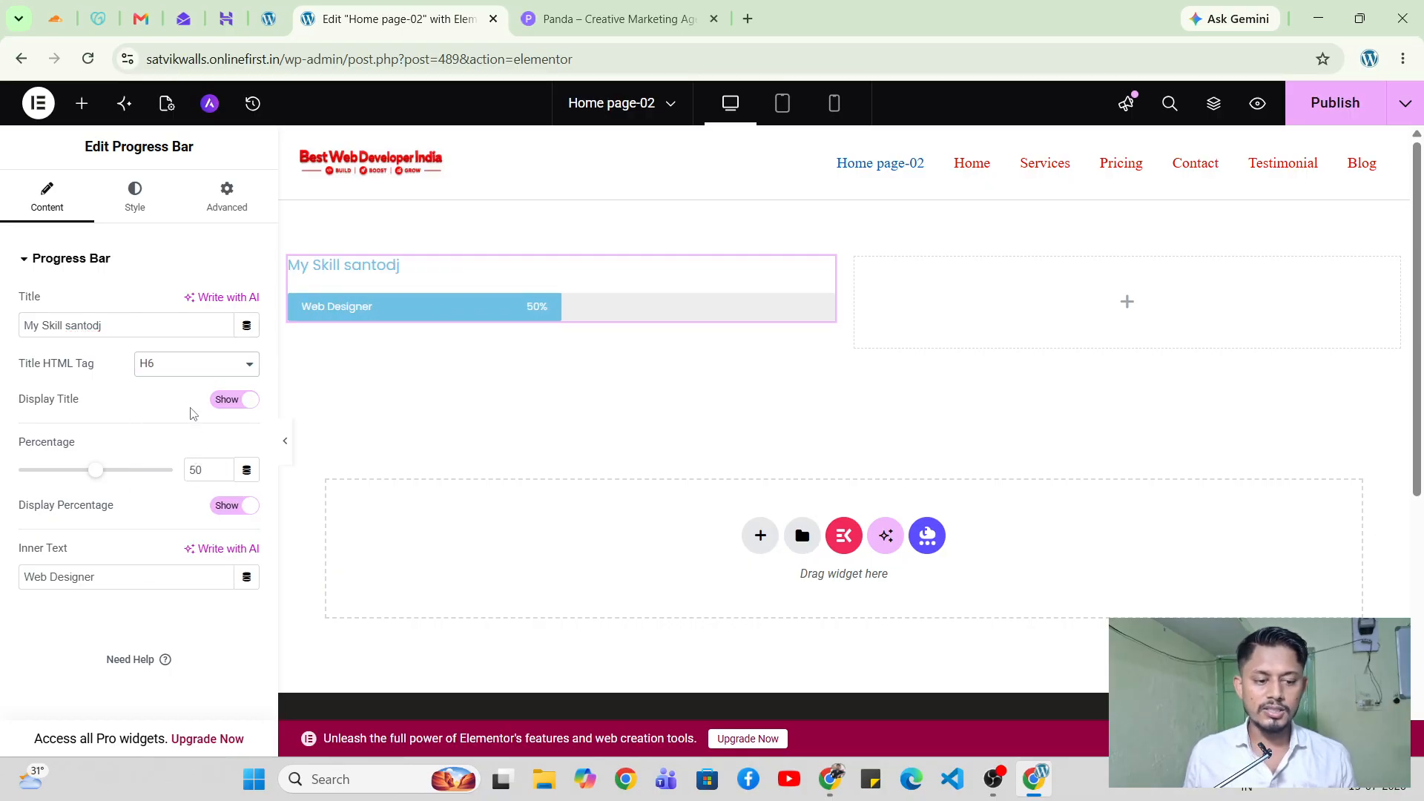
{"action": "left_click", "coordinate": [170, 366]}
{"action": "left_click", "coordinate": [191, 389]}
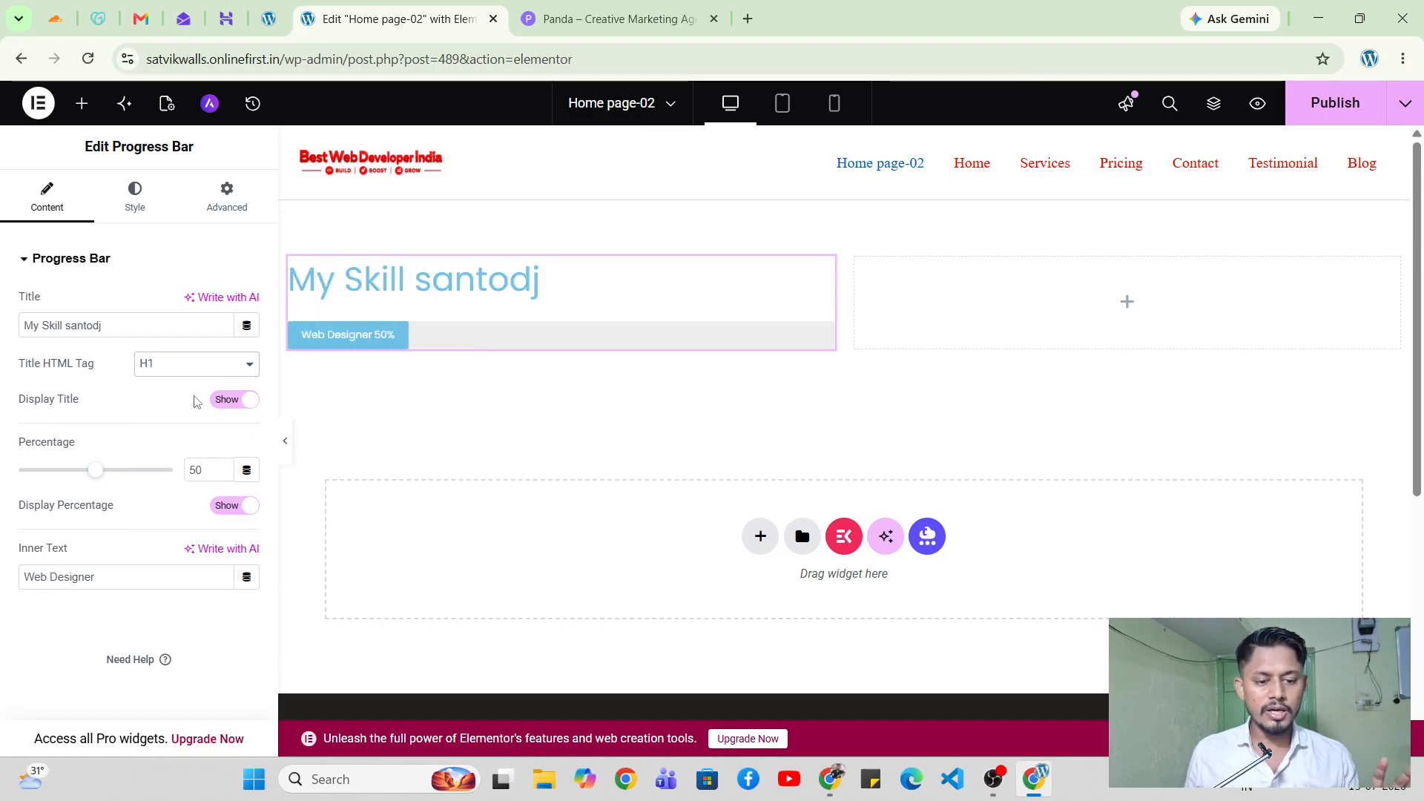
{"action": "left_click", "coordinate": [189, 365]}
{"action": "left_click", "coordinate": [181, 504]}
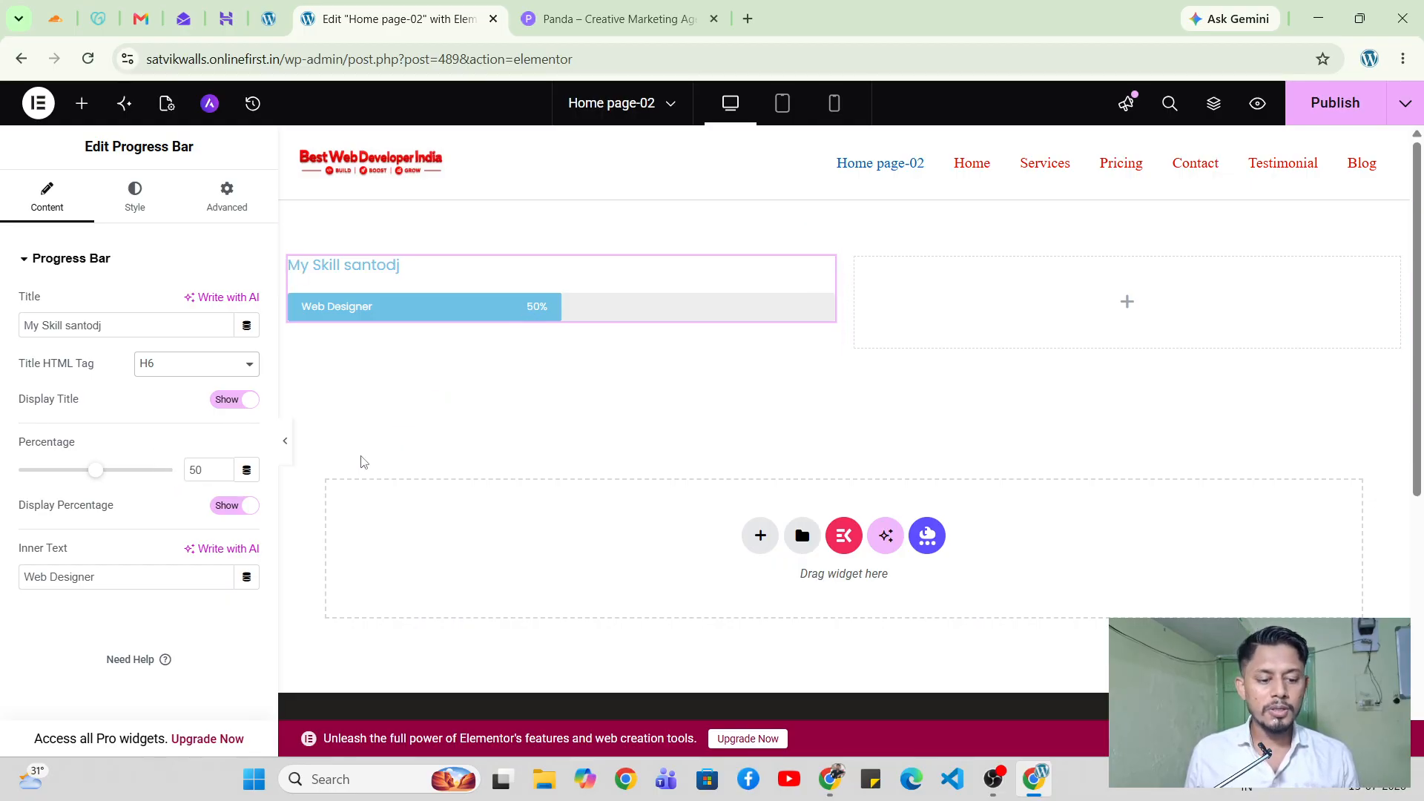
Set the progress bar's percentage to 80.
{"action": "double_click", "coordinate": [197, 469]}
{"action": "type", "text": "80"}
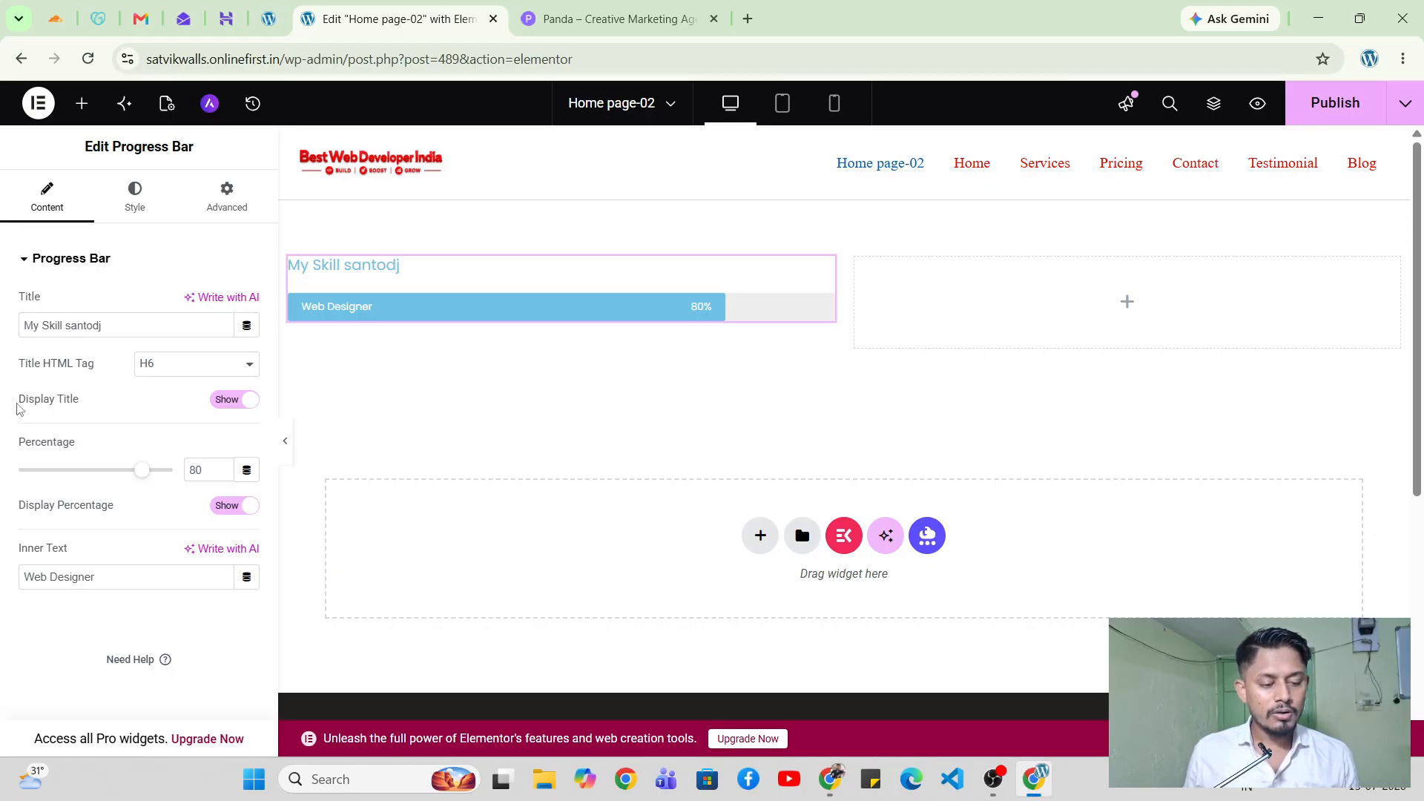
{"action": "left_click_drag", "start_coordinate": [17, 405], "coordinate": [85, 405]}
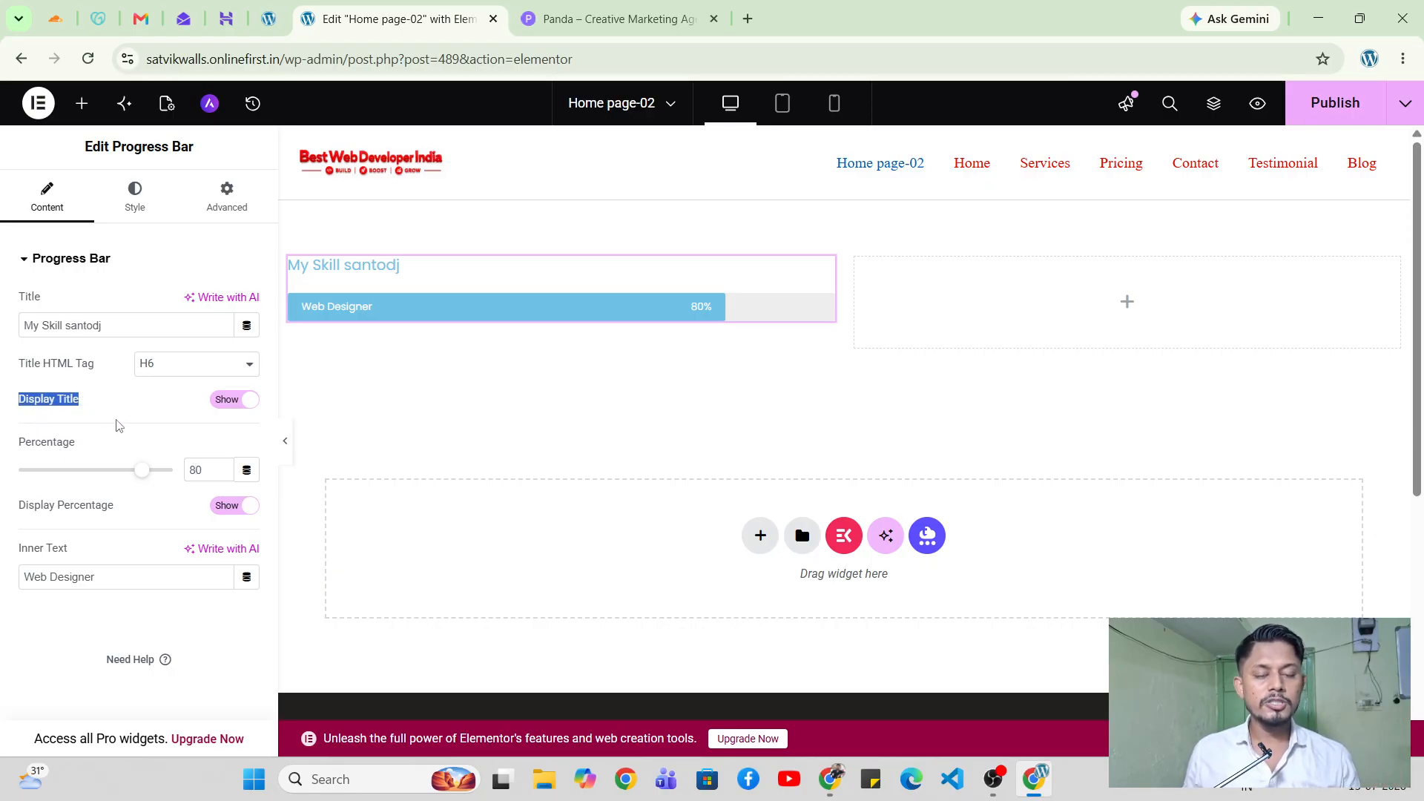
Try switching off the progress bar's title and percentage displays, leaving the title hidden and the percentage shown.
{"action": "left_click", "coordinate": [230, 413]}
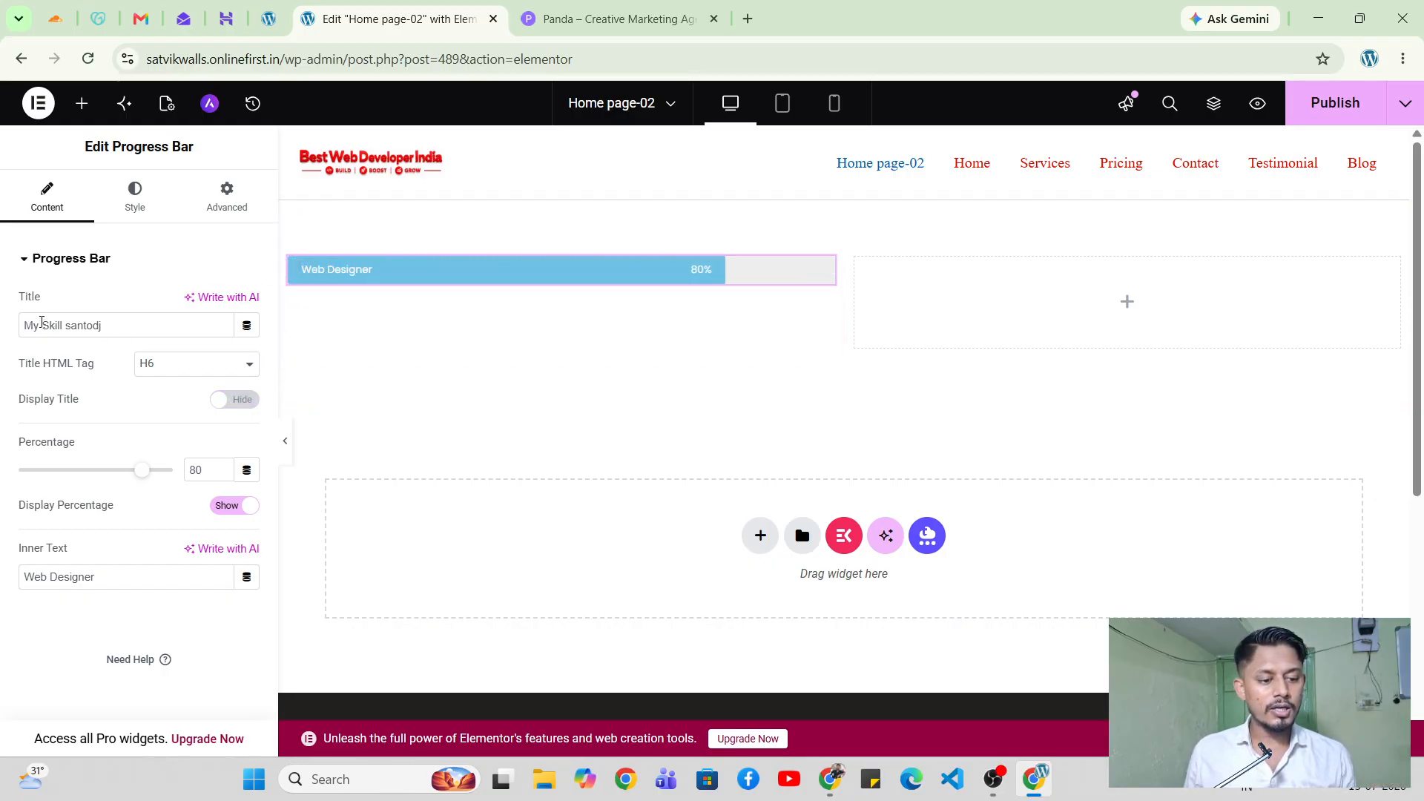
{"action": "double_click", "coordinate": [25, 297]}
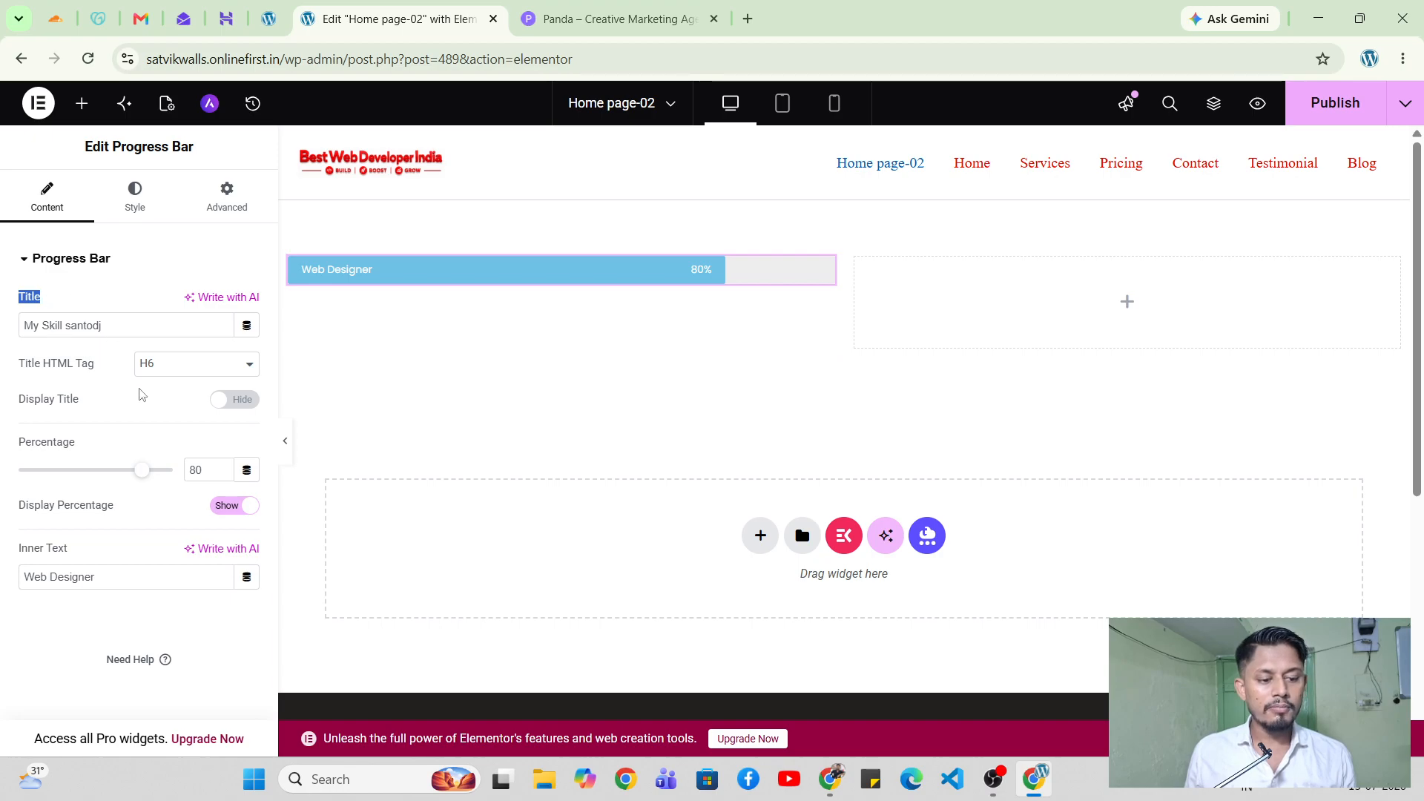
{"action": "left_click", "coordinate": [224, 404]}
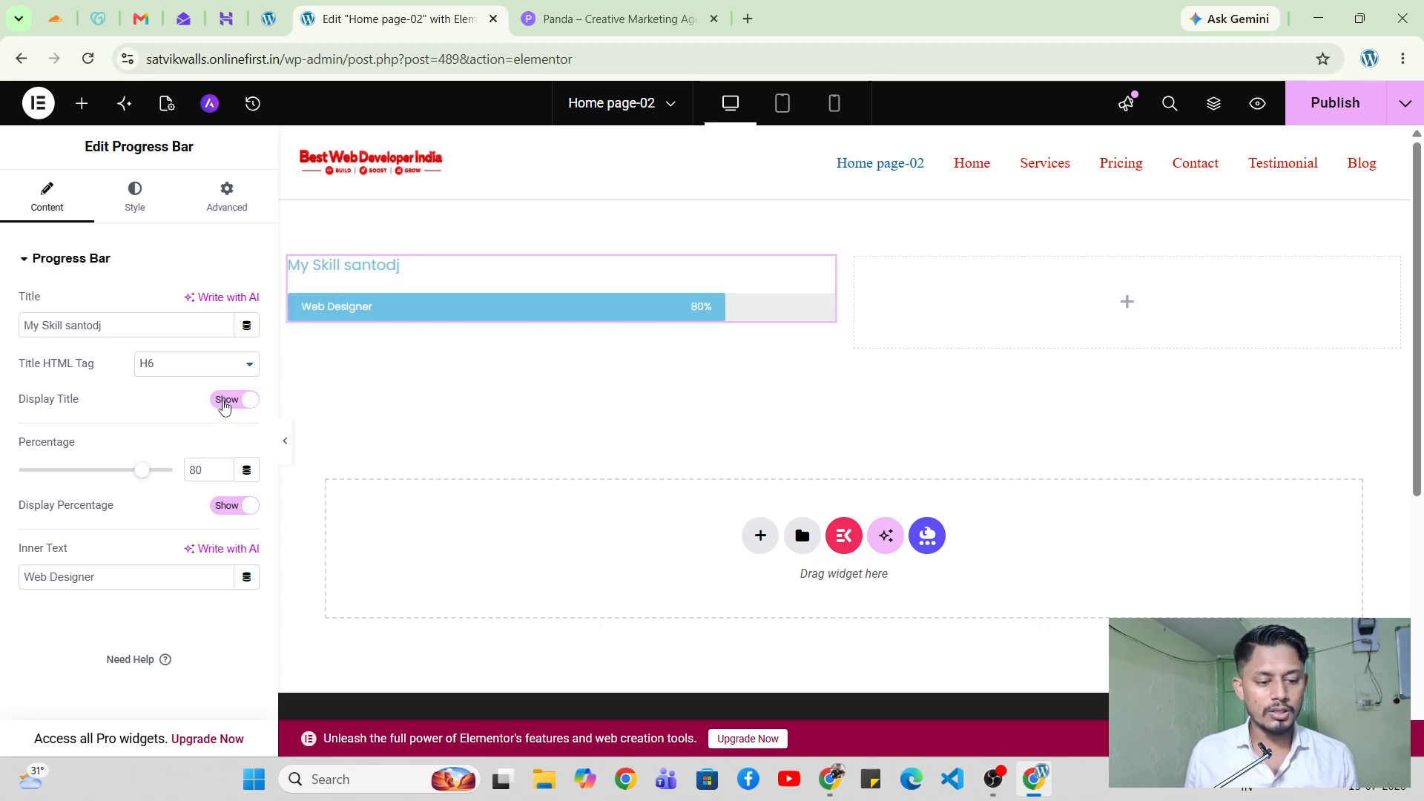
{"action": "left_click", "coordinate": [224, 404]}
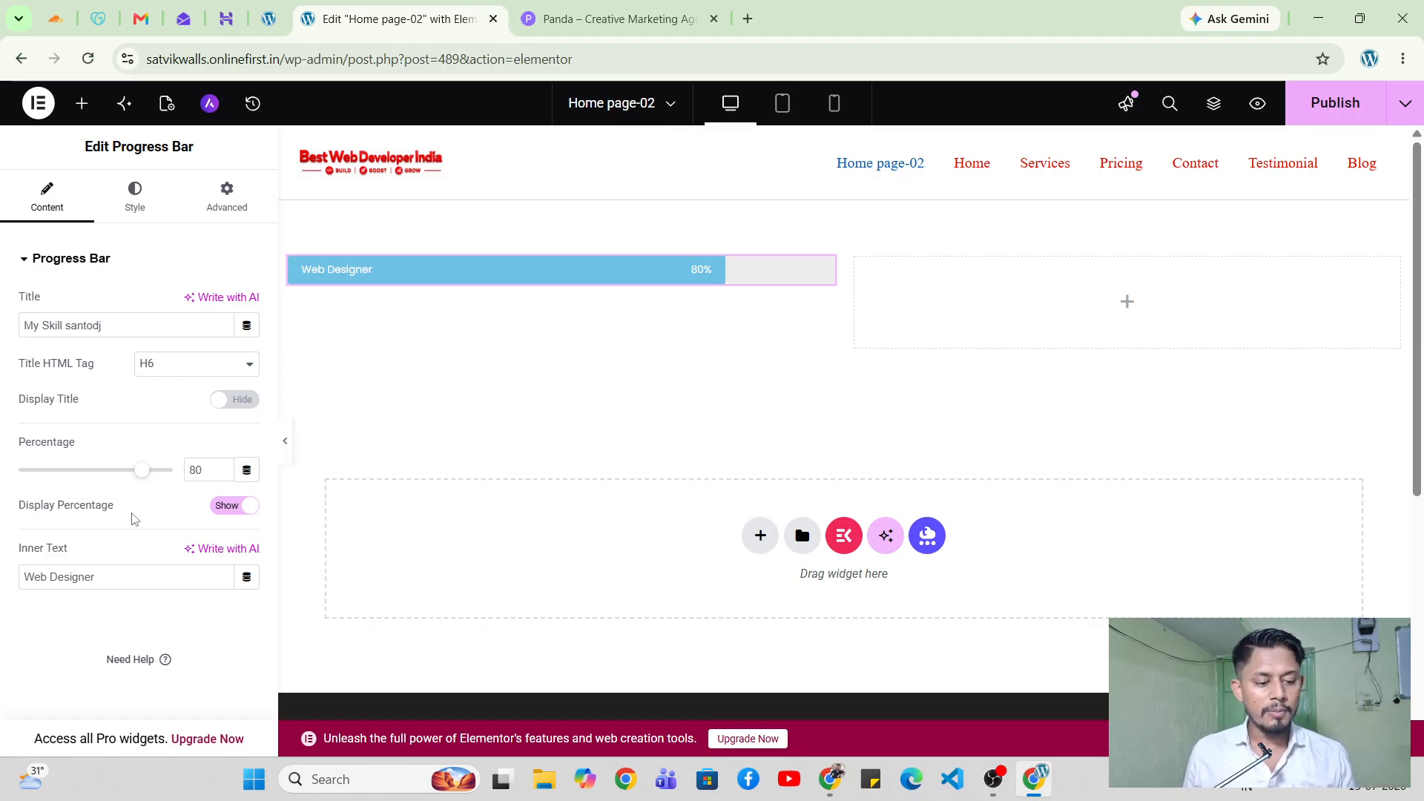
{"action": "left_click", "coordinate": [232, 507]}
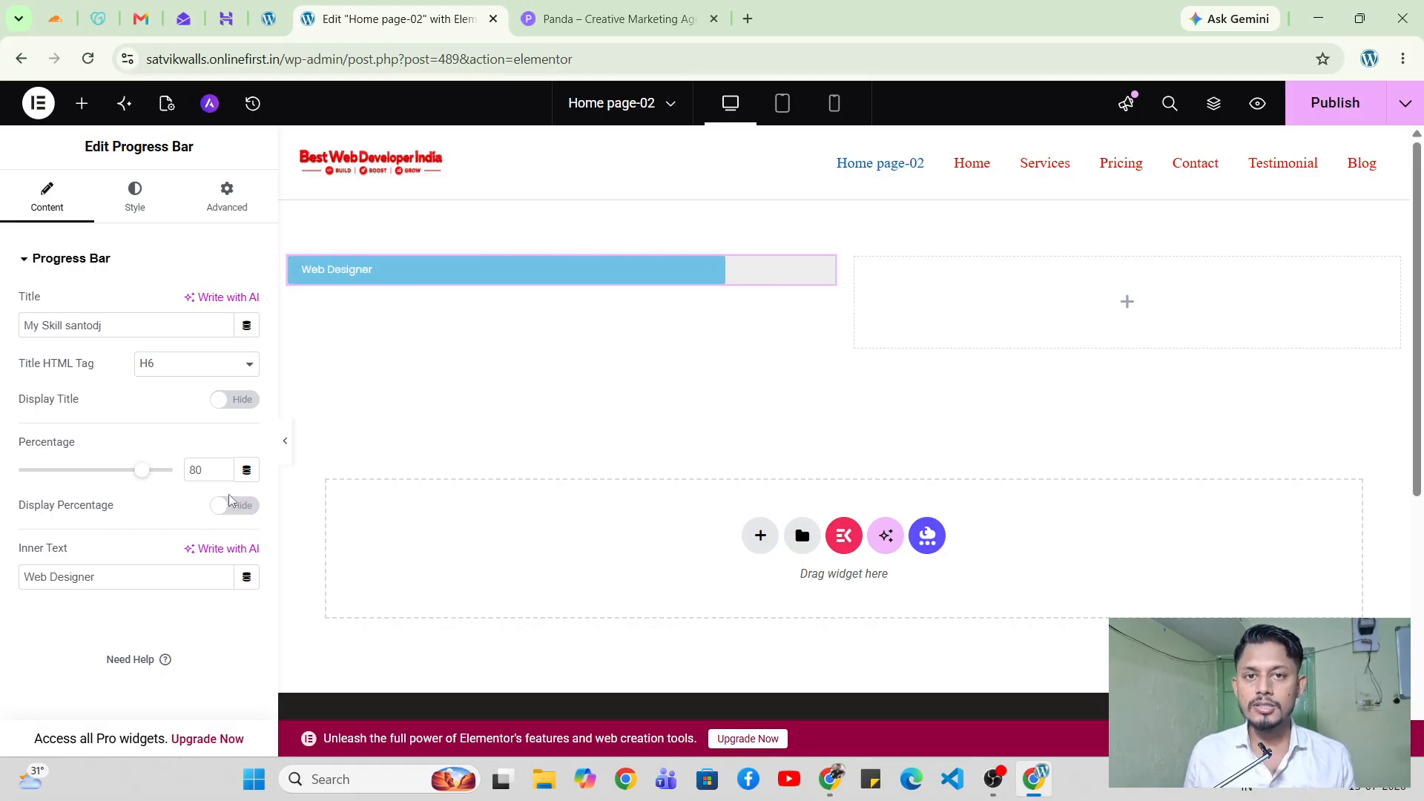
{"action": "left_click", "coordinate": [229, 506]}
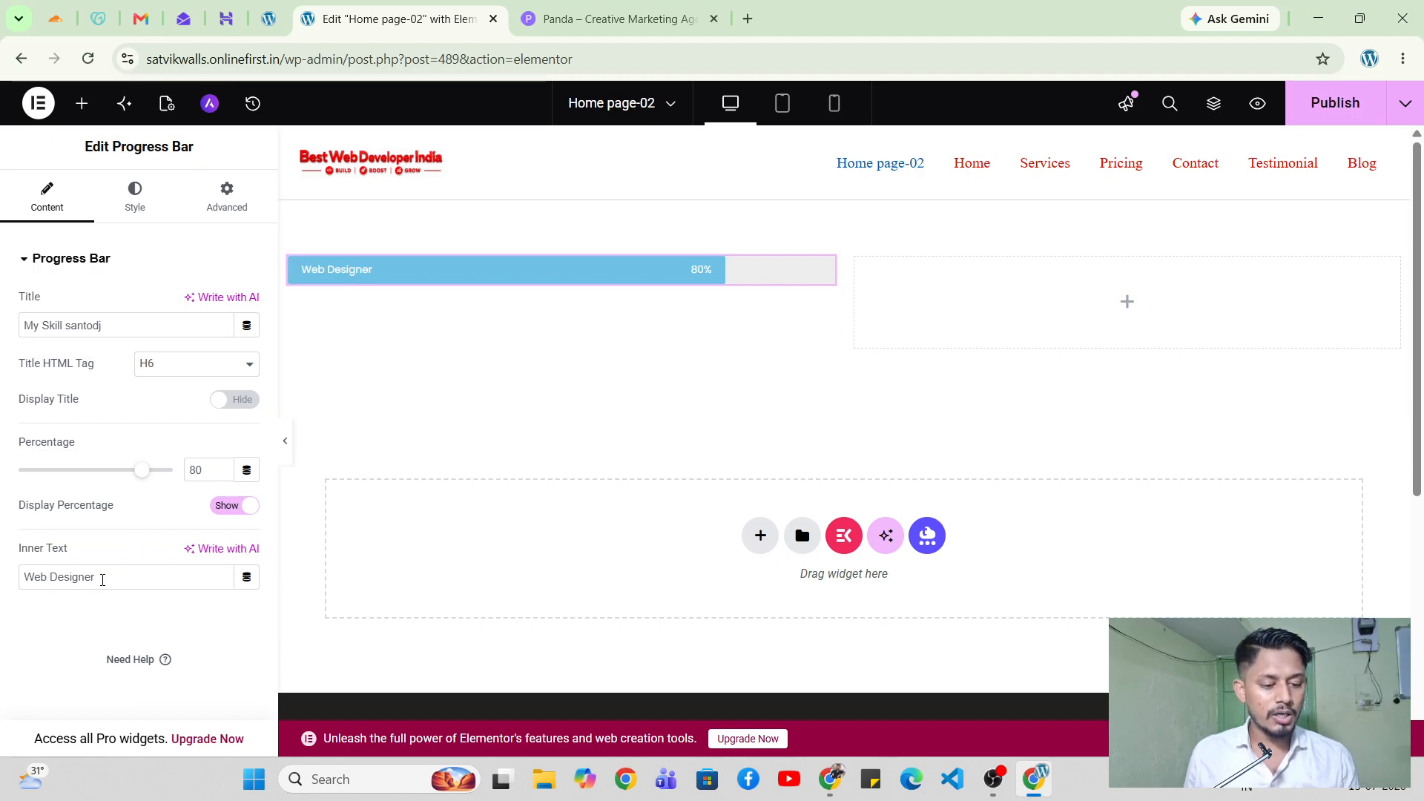
Add a person's first name after "Web Designer" in the progress bar's inner text.
{"action": "left_click_drag", "start_coordinate": [100, 578], "coordinate": [34, 591]}
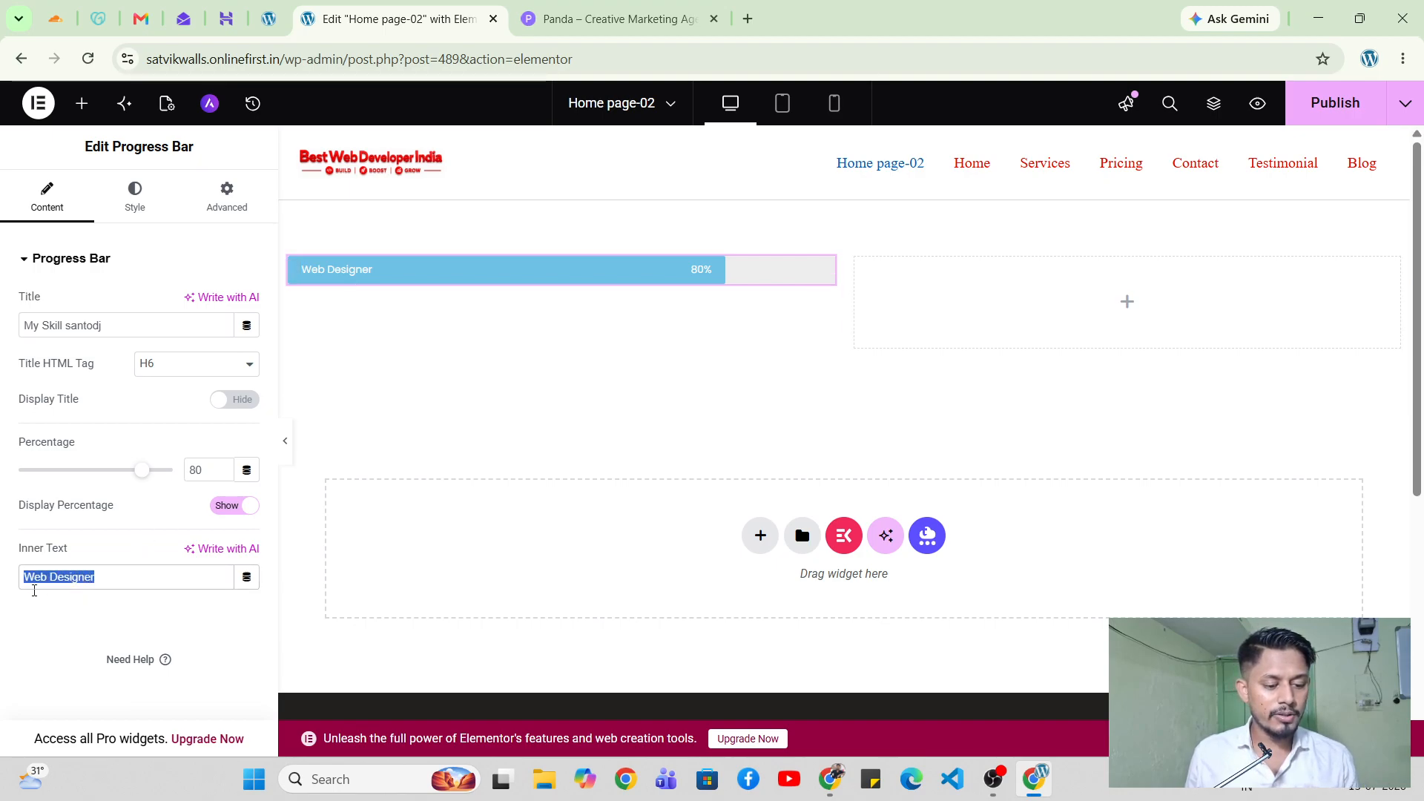
{"action": "left_click", "coordinate": [165, 583]}
{"action": "type", "text": "S"}
{"action": "key", "text": "Caps_Lock"}
{"action": "type", "text": "antosh"}
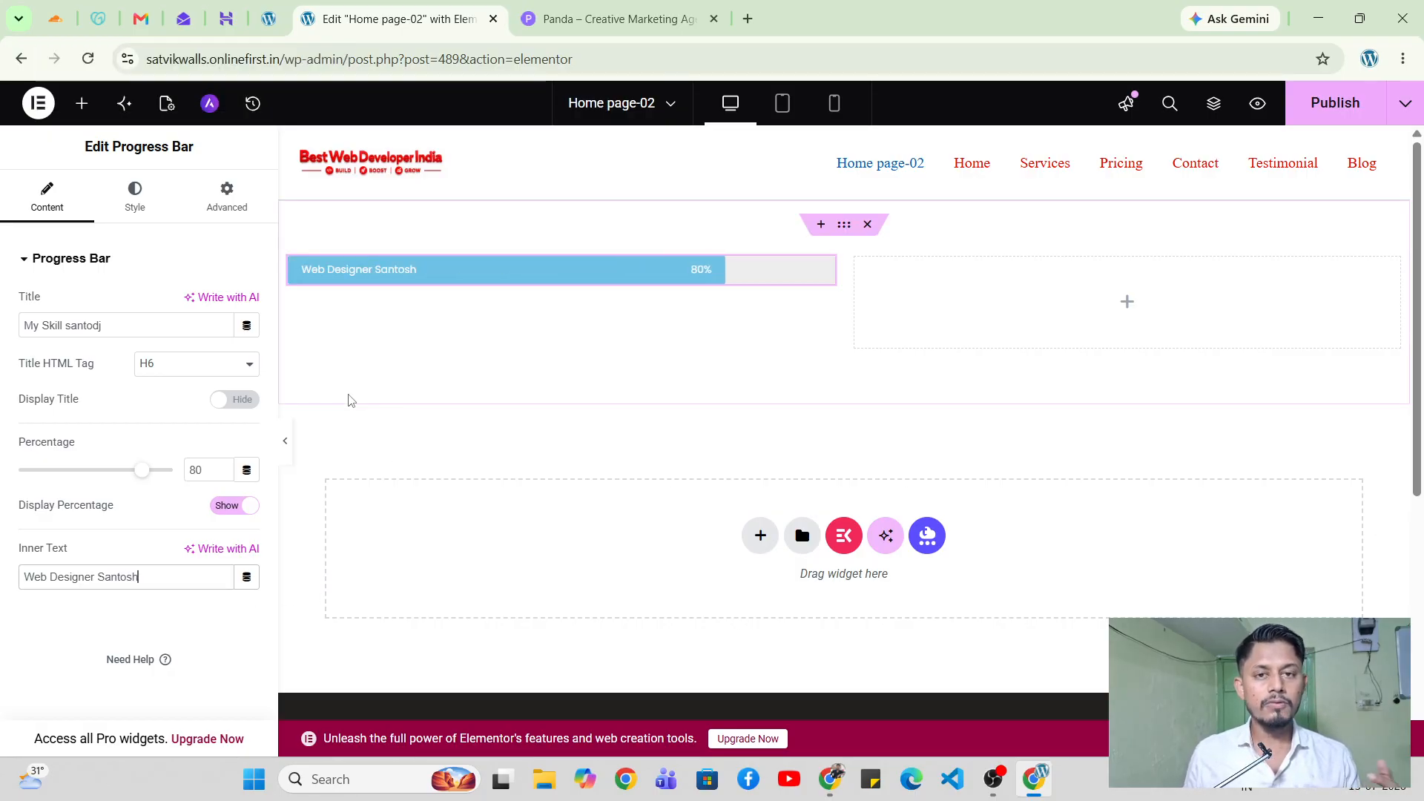
Remove "Web Designer" from the inner text so that only the name is left.
{"action": "left_click", "coordinate": [94, 574]}
{"action": "key", "text": "BackSpace"}
{"action": "key", "text": "BackSpace"}
{"action": "key", "text": "BackSpace"}
{"action": "key", "text": "BackSpace"}
{"action": "key", "text": "BackSpace"}
{"action": "key", "text": "BackSpace"}
{"action": "key", "text": "BackSpace"}
{"action": "key", "text": "BackSpace"}
{"action": "key", "text": "BackSpace"}
{"action": "key", "text": "BackSpace"}
{"action": "key", "text": "BackSpace"}
{"action": "key", "text": "BackSpace"}
{"action": "key", "text": "BackSpace"}
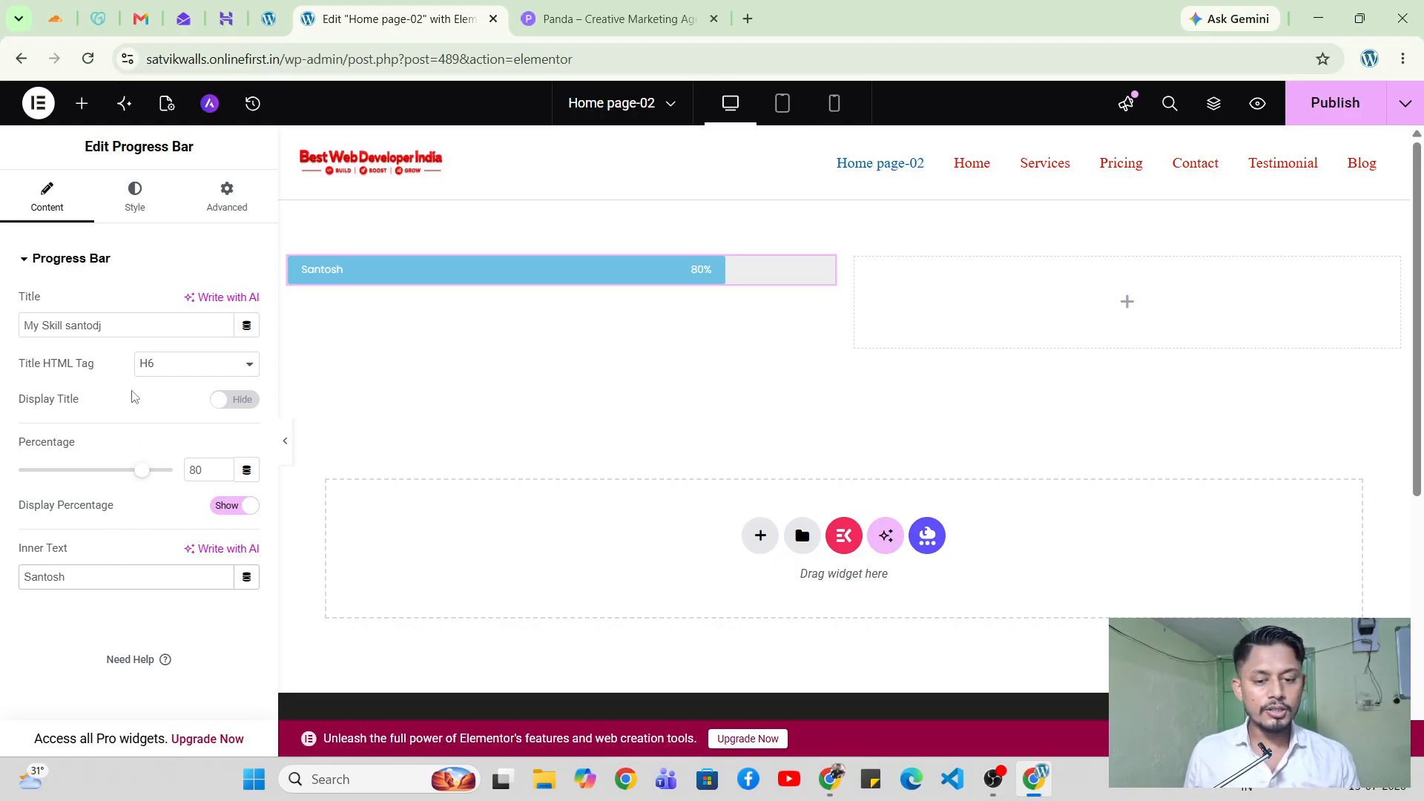
Set the title's text color to dark blue #0D3E52 and turn the title's display back on.
{"action": "left_click", "coordinate": [134, 209]}
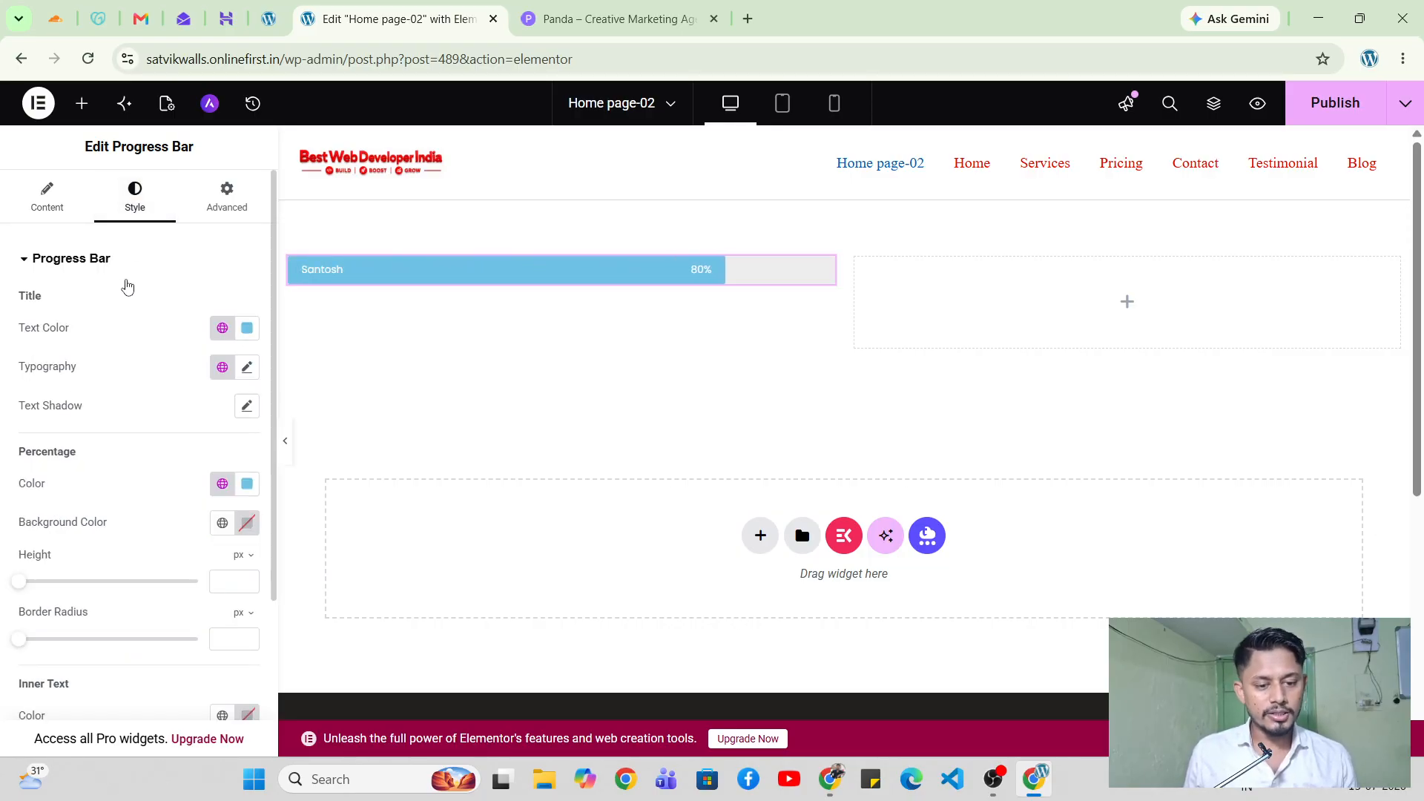
{"action": "left_click", "coordinate": [248, 328]}
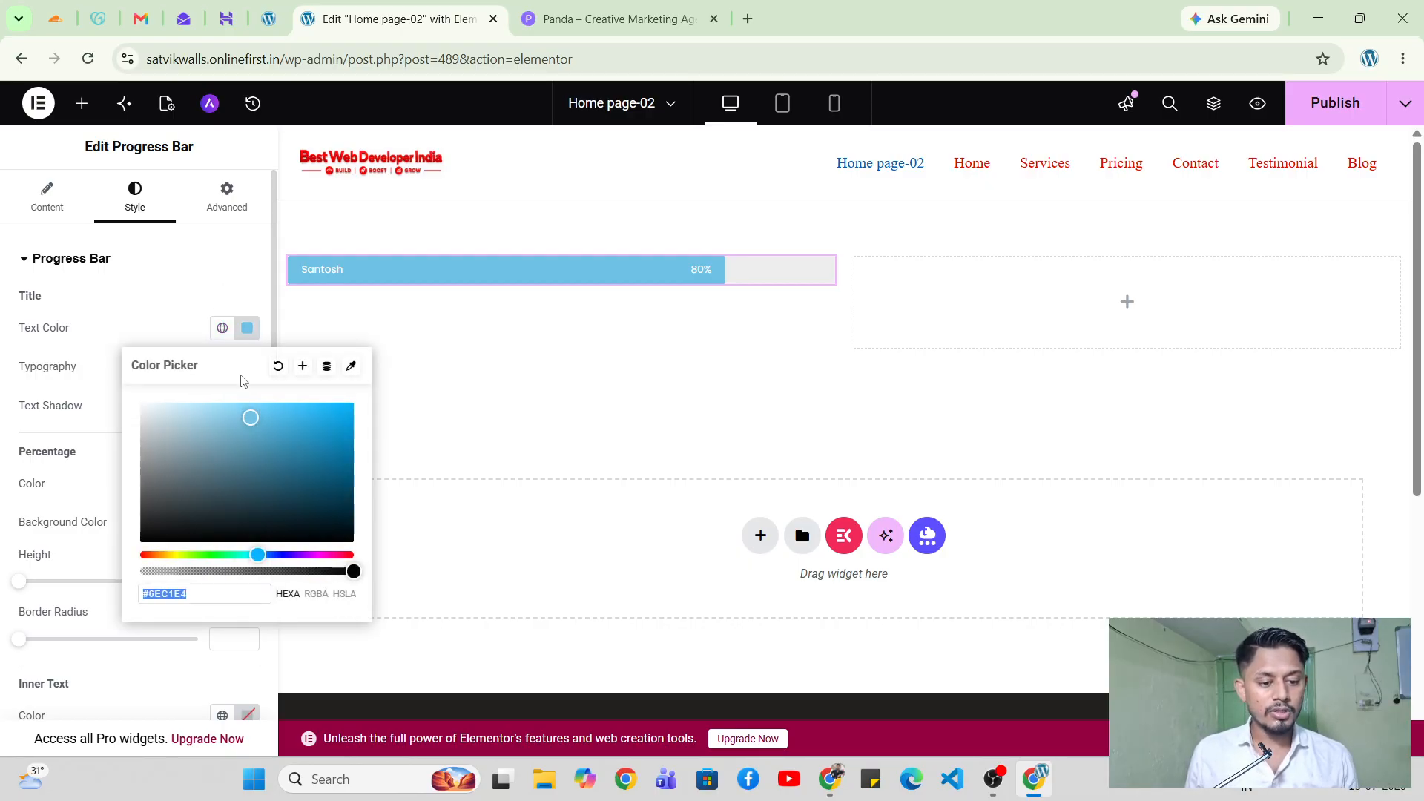
{"action": "left_click", "coordinate": [260, 426]}
{"action": "mouse_move", "coordinate": [264, 428]}
{"action": "left_mouse_down"}
{"action": "mouse_move", "coordinate": [324, 493]}
{"action": "mouse_move", "coordinate": [318, 518]}
{"action": "mouse_move", "coordinate": [319, 497]}
{"action": "left_mouse_up"}
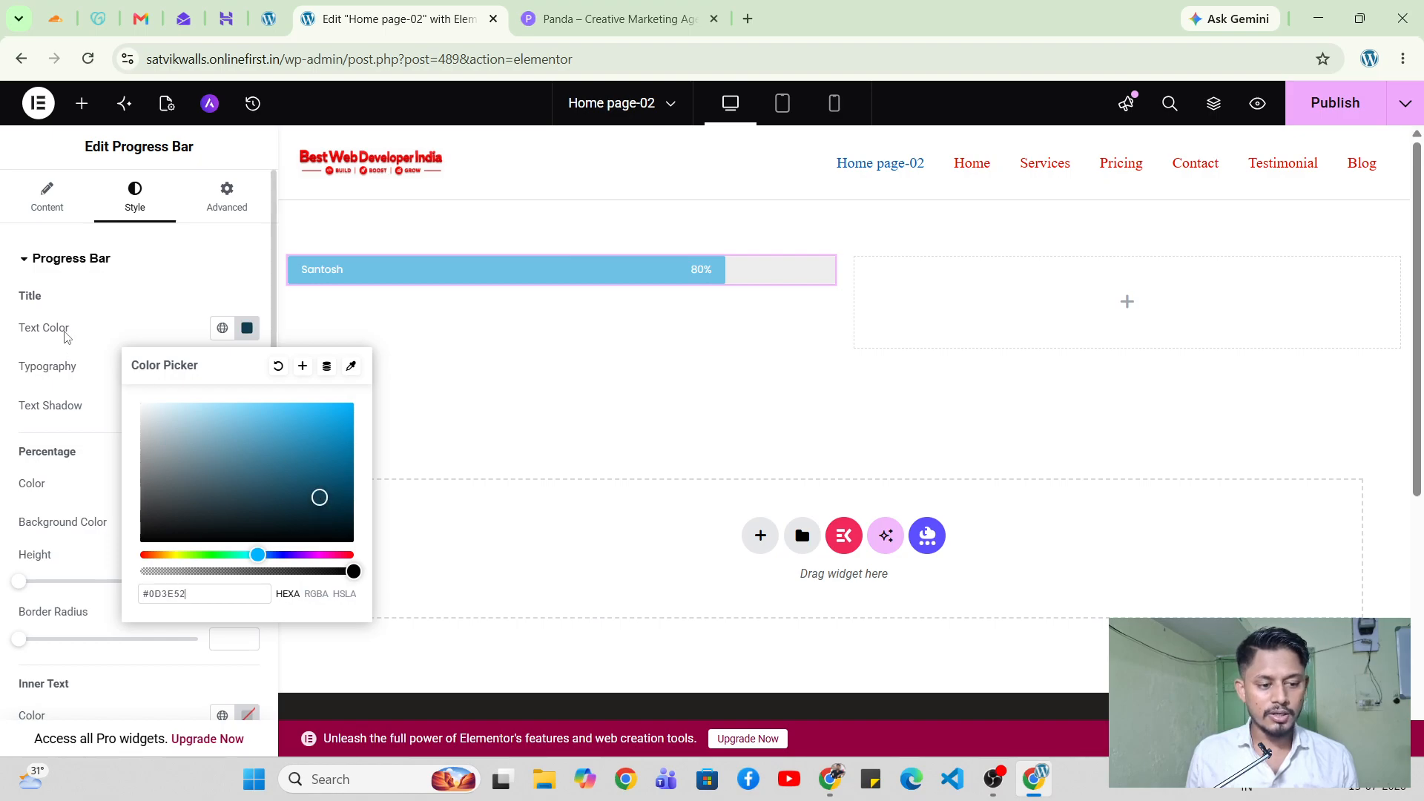
{"action": "left_click", "coordinate": [50, 208]}
{"action": "left_click", "coordinate": [226, 399]}
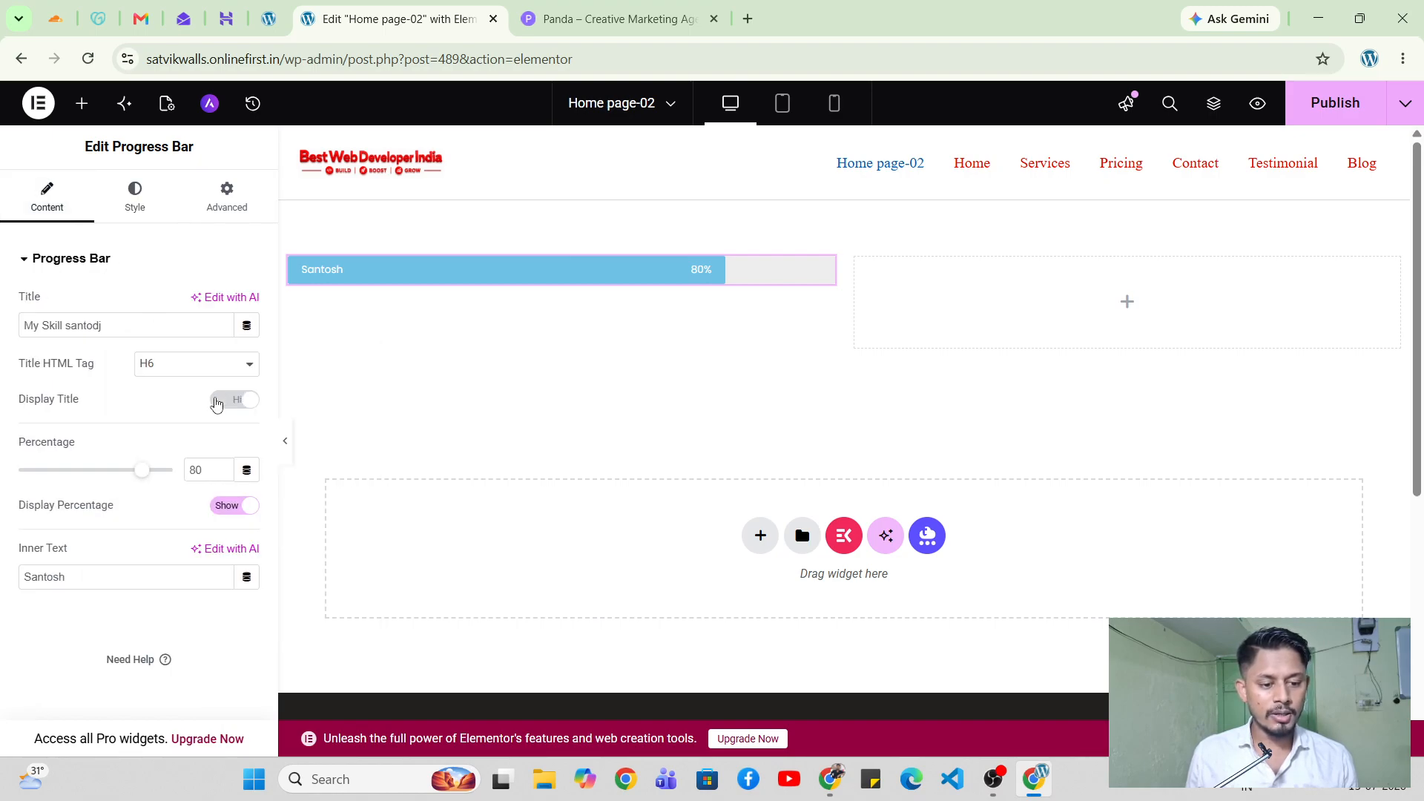
Change the progress bar title's text color to pink #FB0A6B.
{"action": "left_click", "coordinate": [134, 197]}
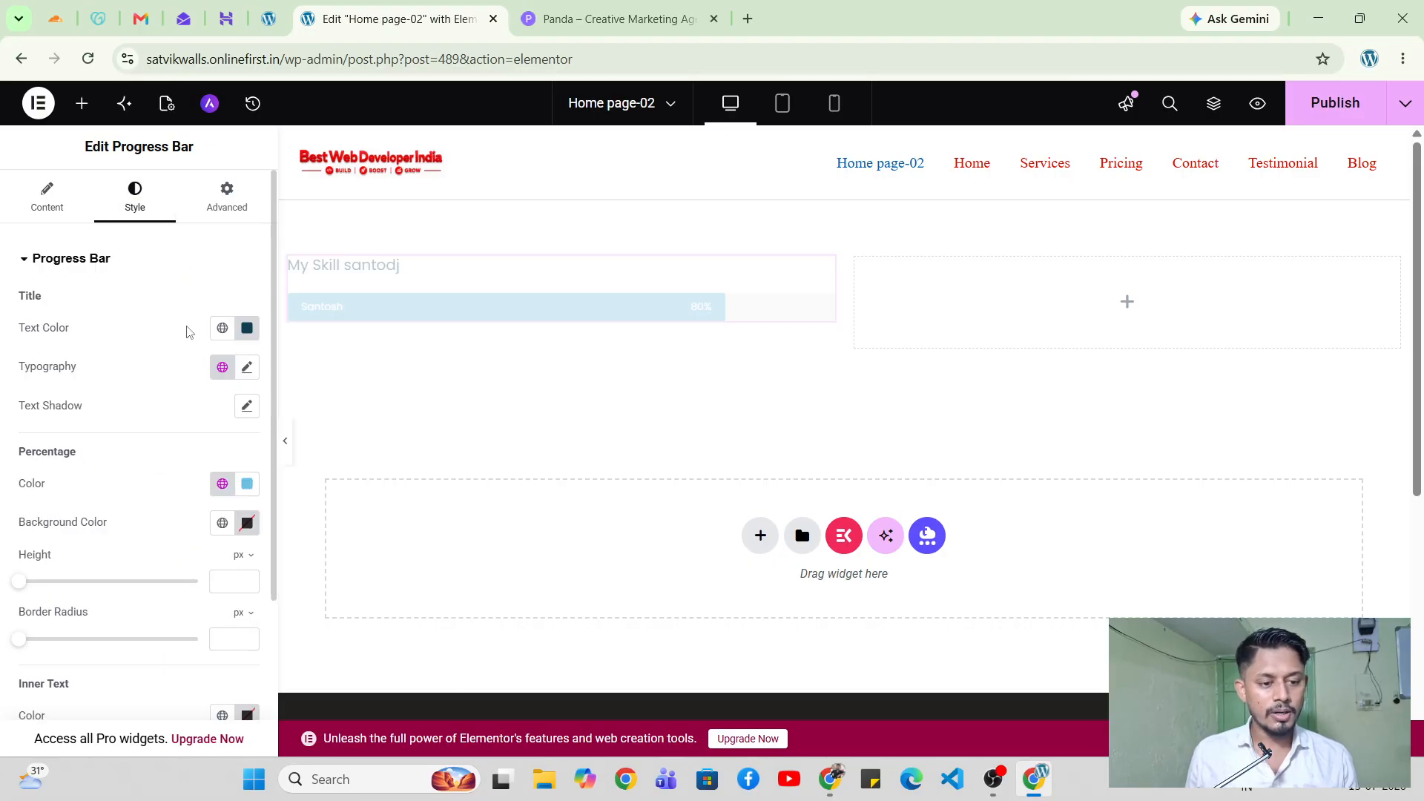
{"action": "left_click", "coordinate": [247, 328]}
{"action": "mouse_move", "coordinate": [319, 495]}
{"action": "left_mouse_down"}
{"action": "mouse_move", "coordinate": [349, 541]}
{"action": "mouse_move", "coordinate": [356, 413]}
{"action": "mouse_move", "coordinate": [274, 422]}
{"action": "mouse_move", "coordinate": [278, 495]}
{"action": "mouse_move", "coordinate": [296, 505]}
{"action": "left_mouse_up"}
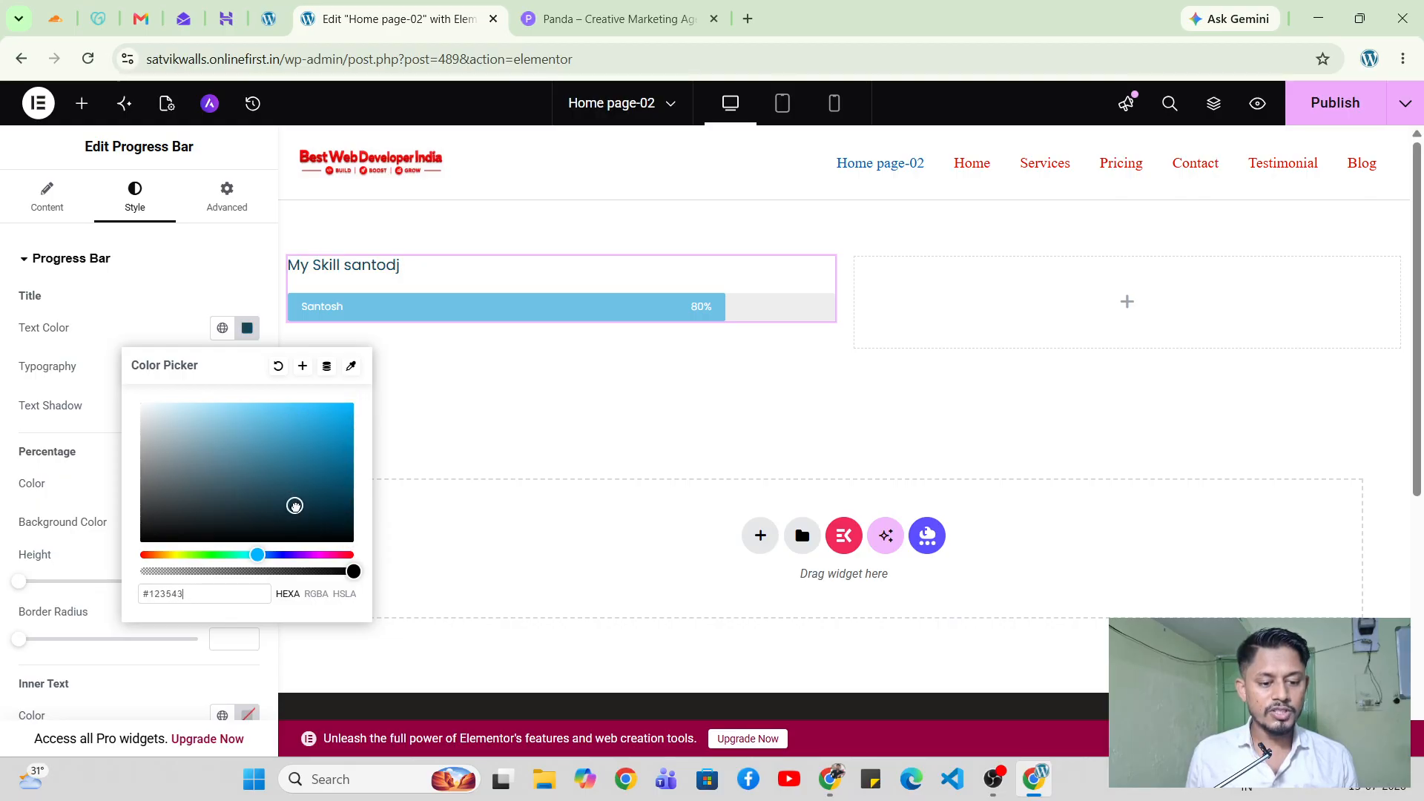
{"action": "left_click", "coordinate": [259, 554]}
{"action": "left_click_drag", "start_coordinate": [258, 555], "coordinate": [339, 555]}
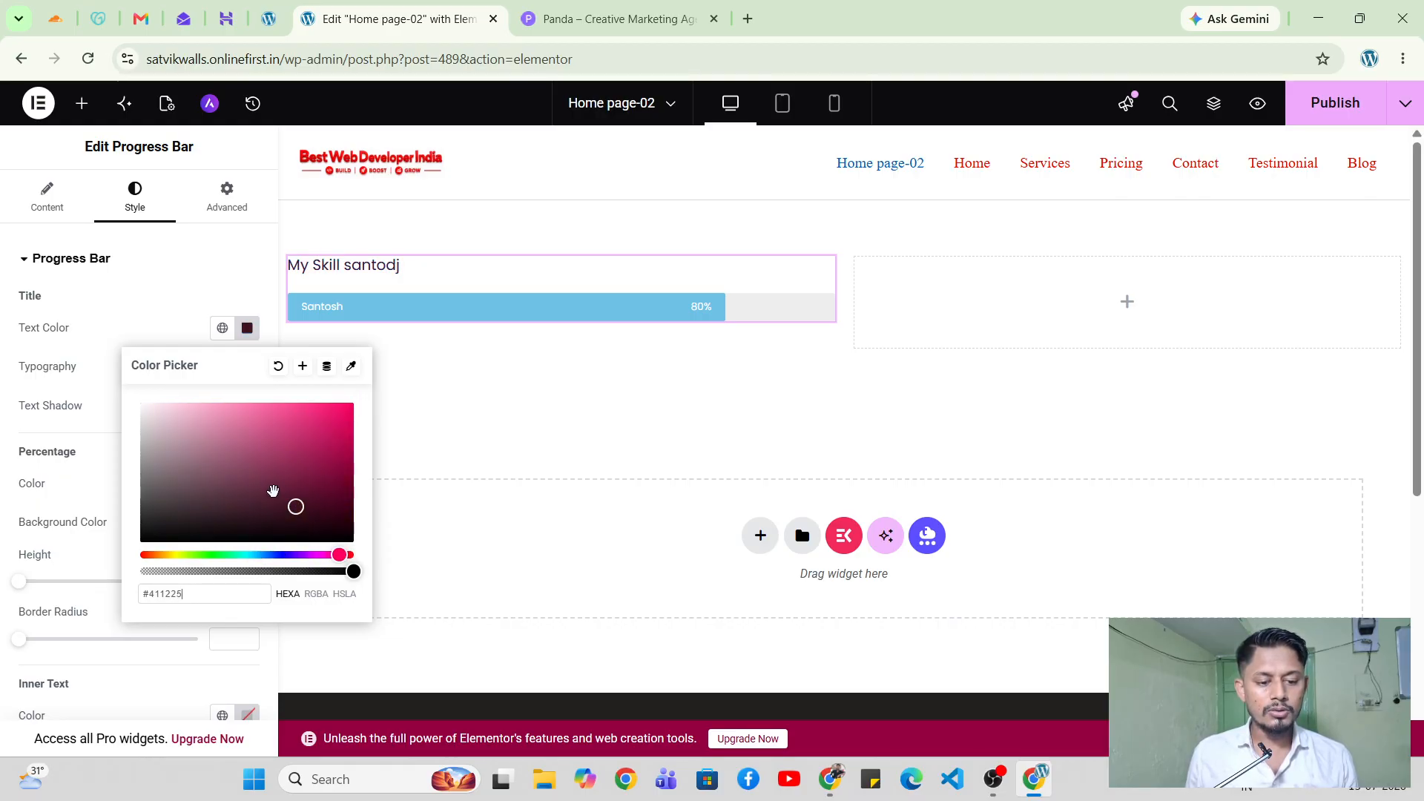
{"action": "left_click_drag", "start_coordinate": [296, 505], "coordinate": [344, 405]}
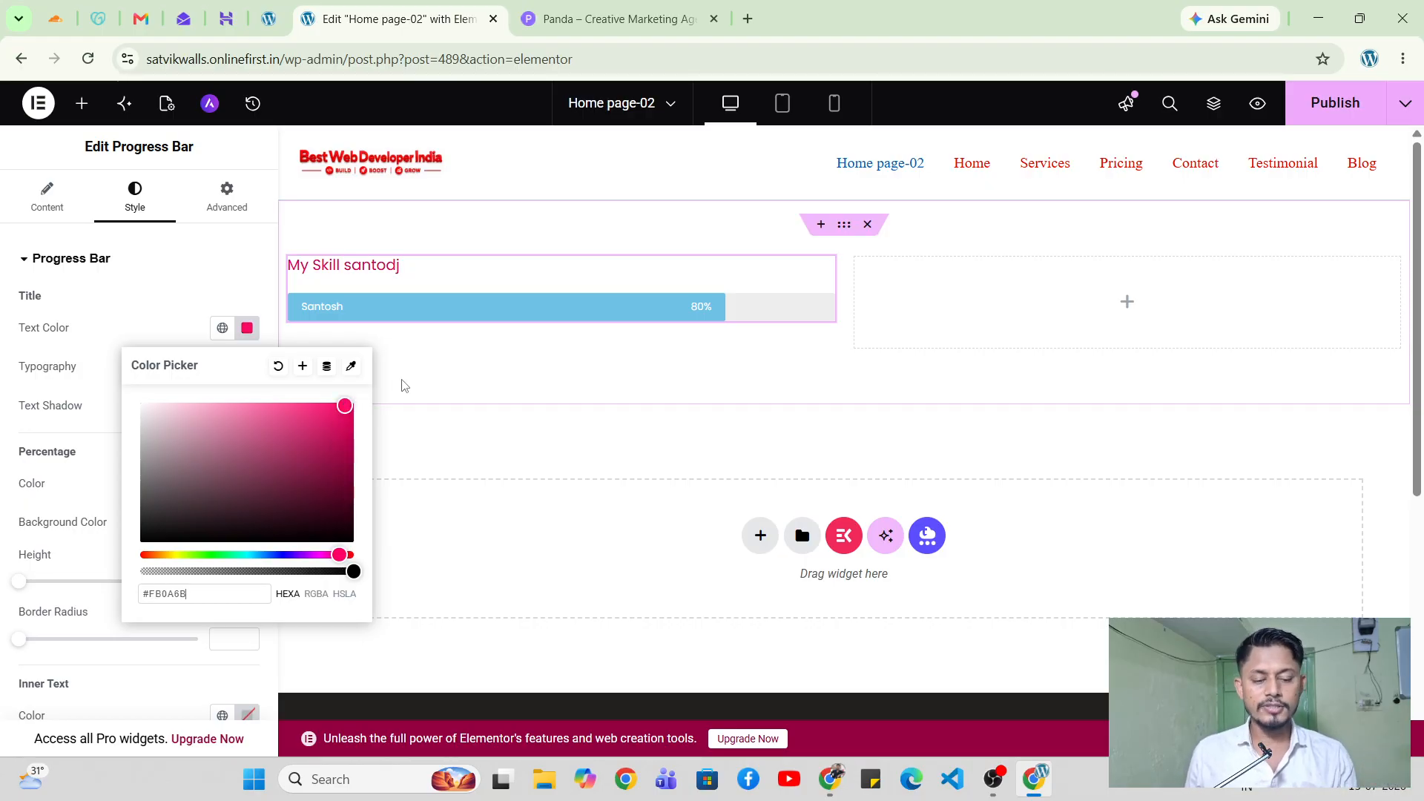
{"action": "left_click", "coordinate": [193, 276]}
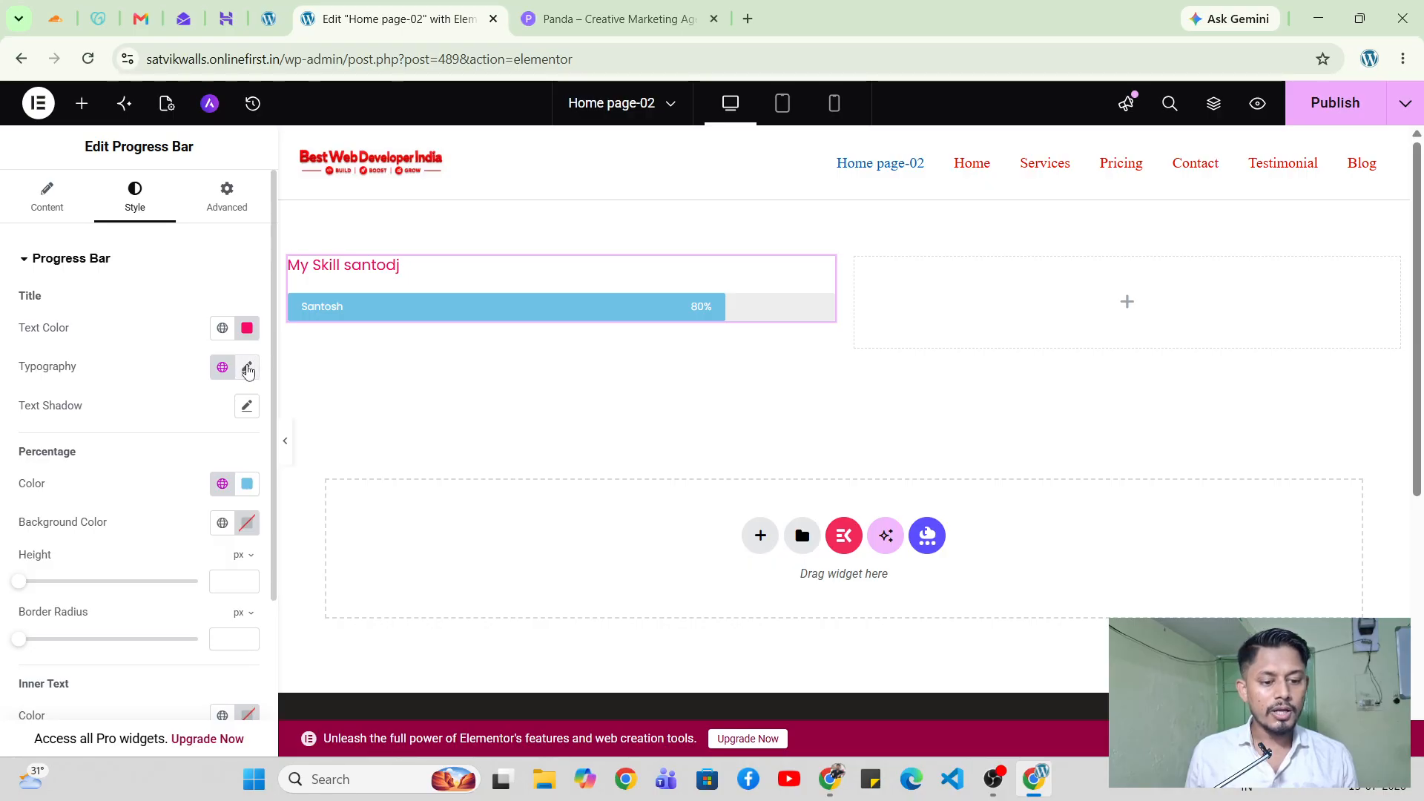
Set the title's typography to the Potta One family with weight 600 (Semi Bold).
{"action": "left_click", "coordinate": [247, 368]}
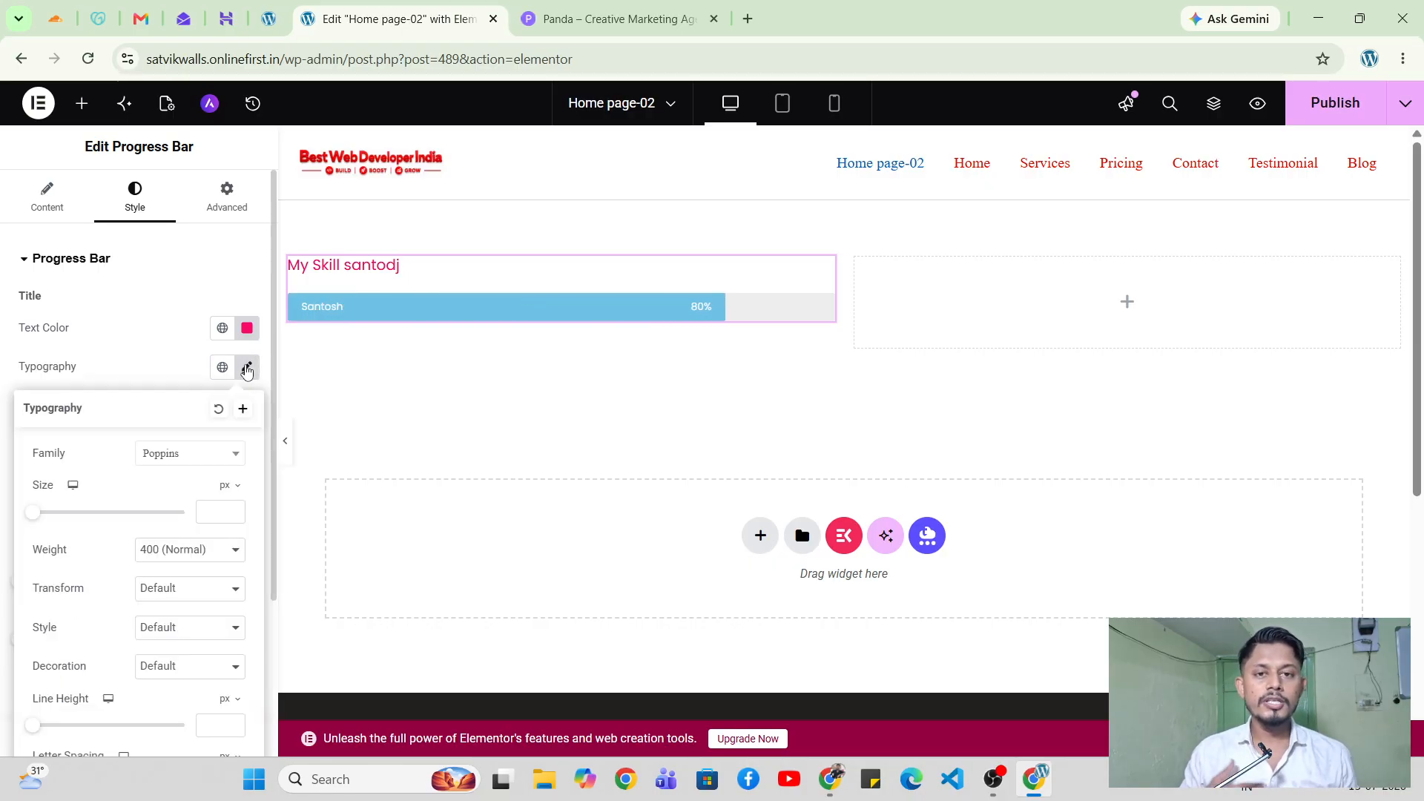
{"action": "left_click", "coordinate": [207, 461]}
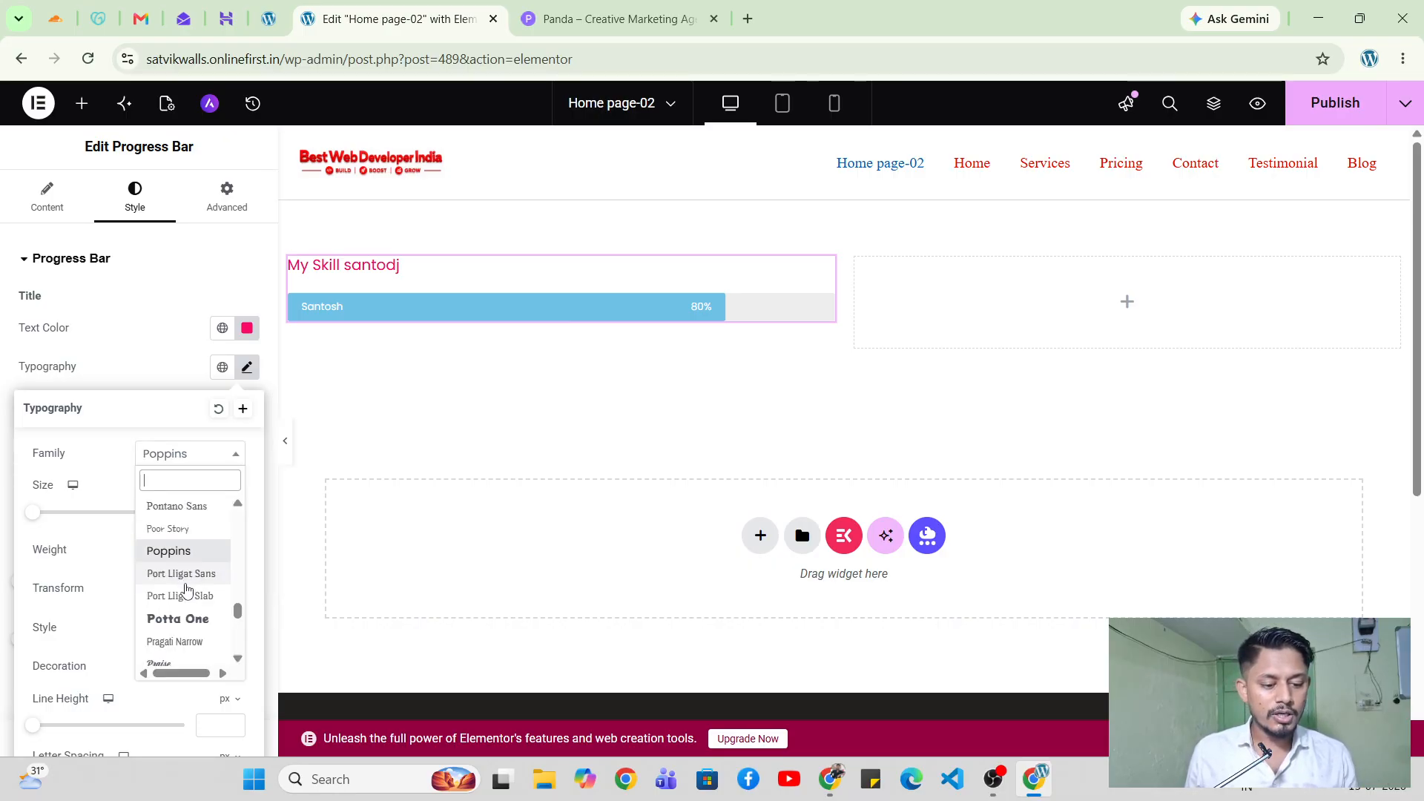
{"action": "left_click", "coordinate": [186, 620]}
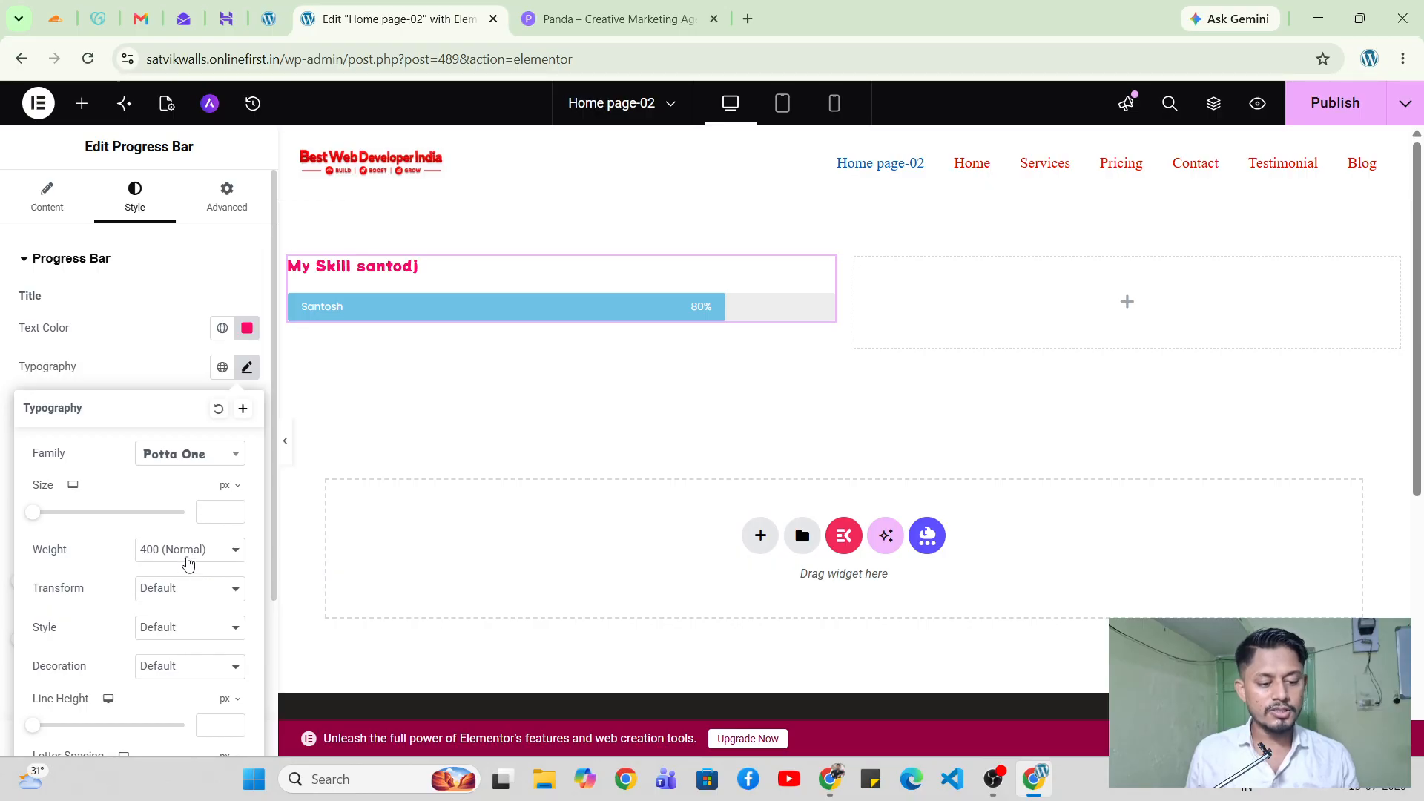
{"action": "scroll", "coordinate": [187, 563], "scroll_direction": "down", "scroll_amount": 3}
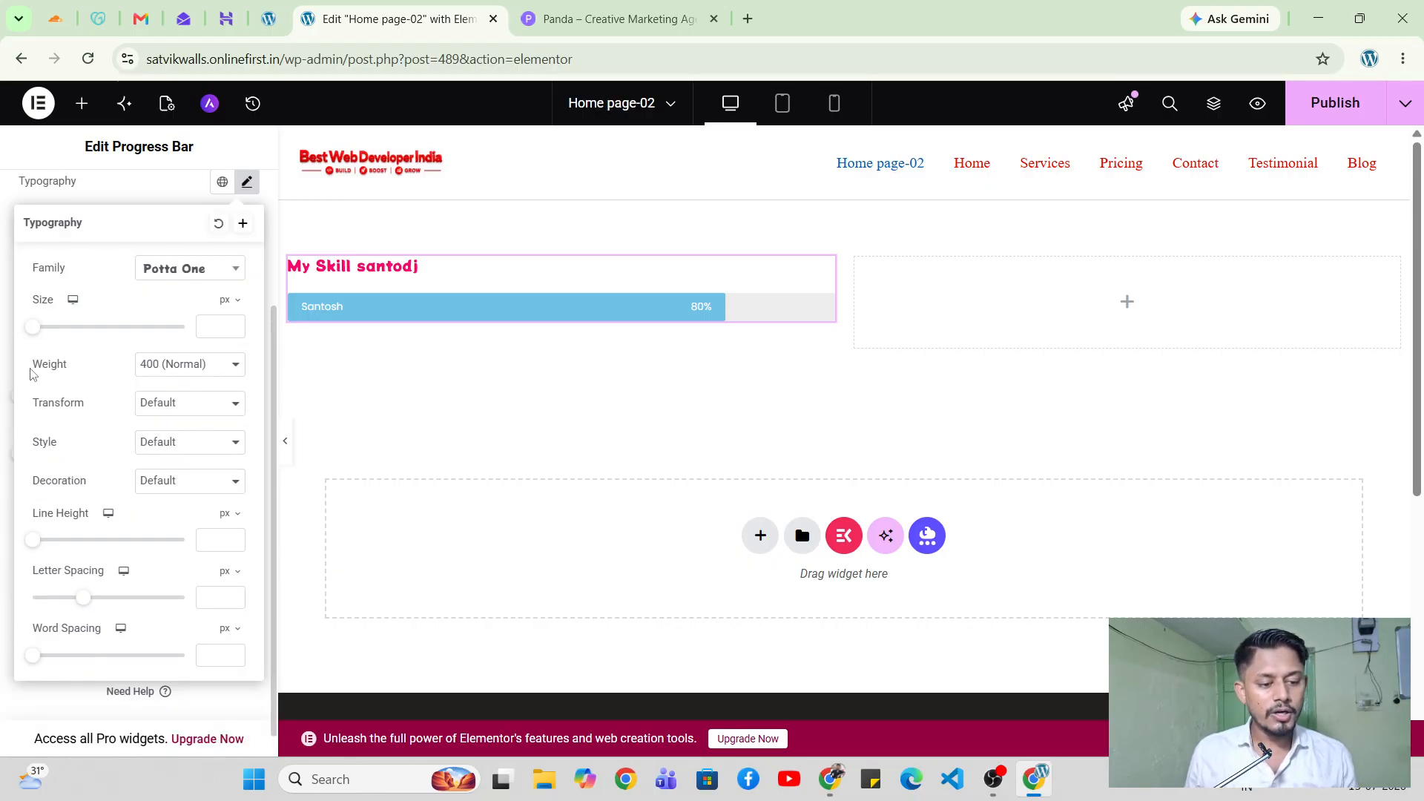
{"action": "left_click", "coordinate": [181, 369]}
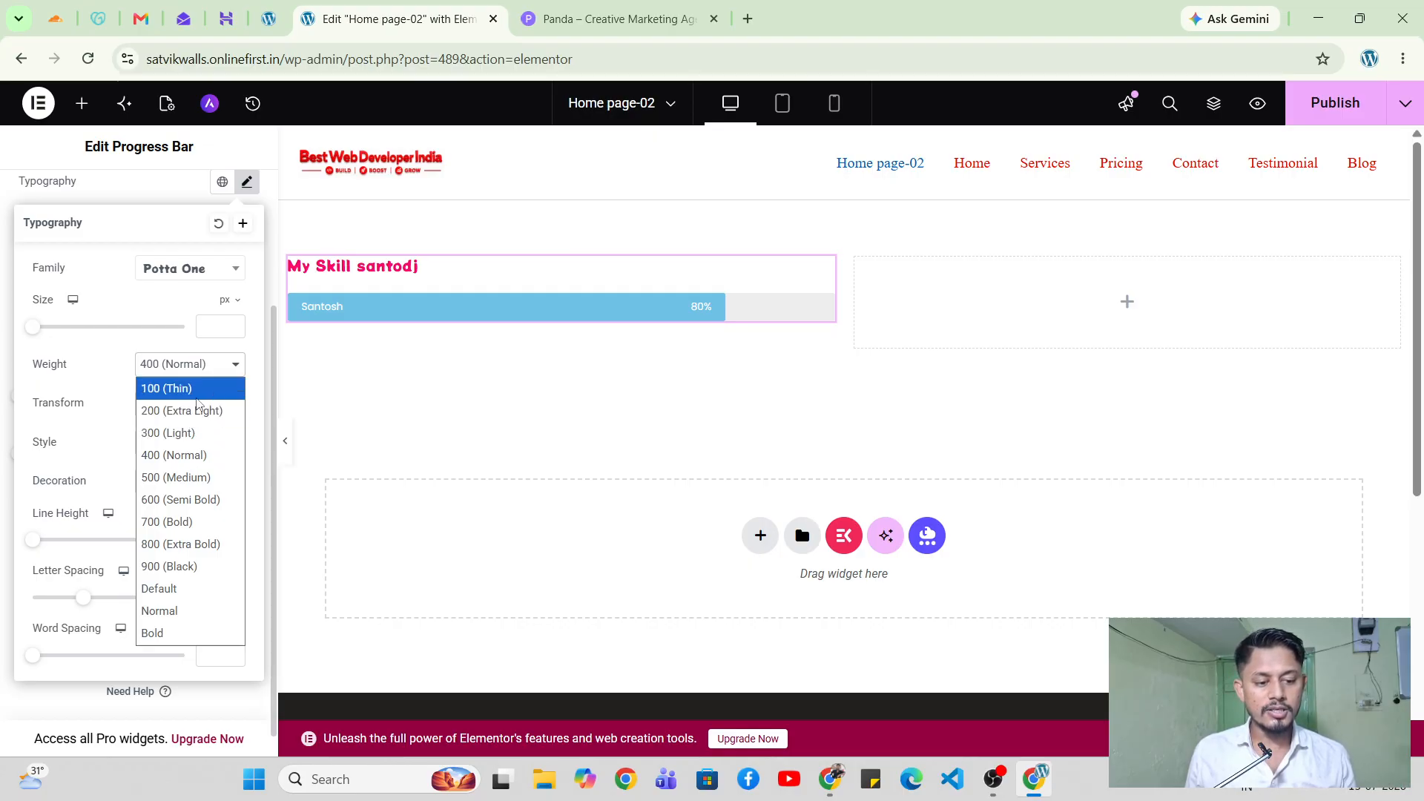
{"action": "left_click", "coordinate": [210, 499]}
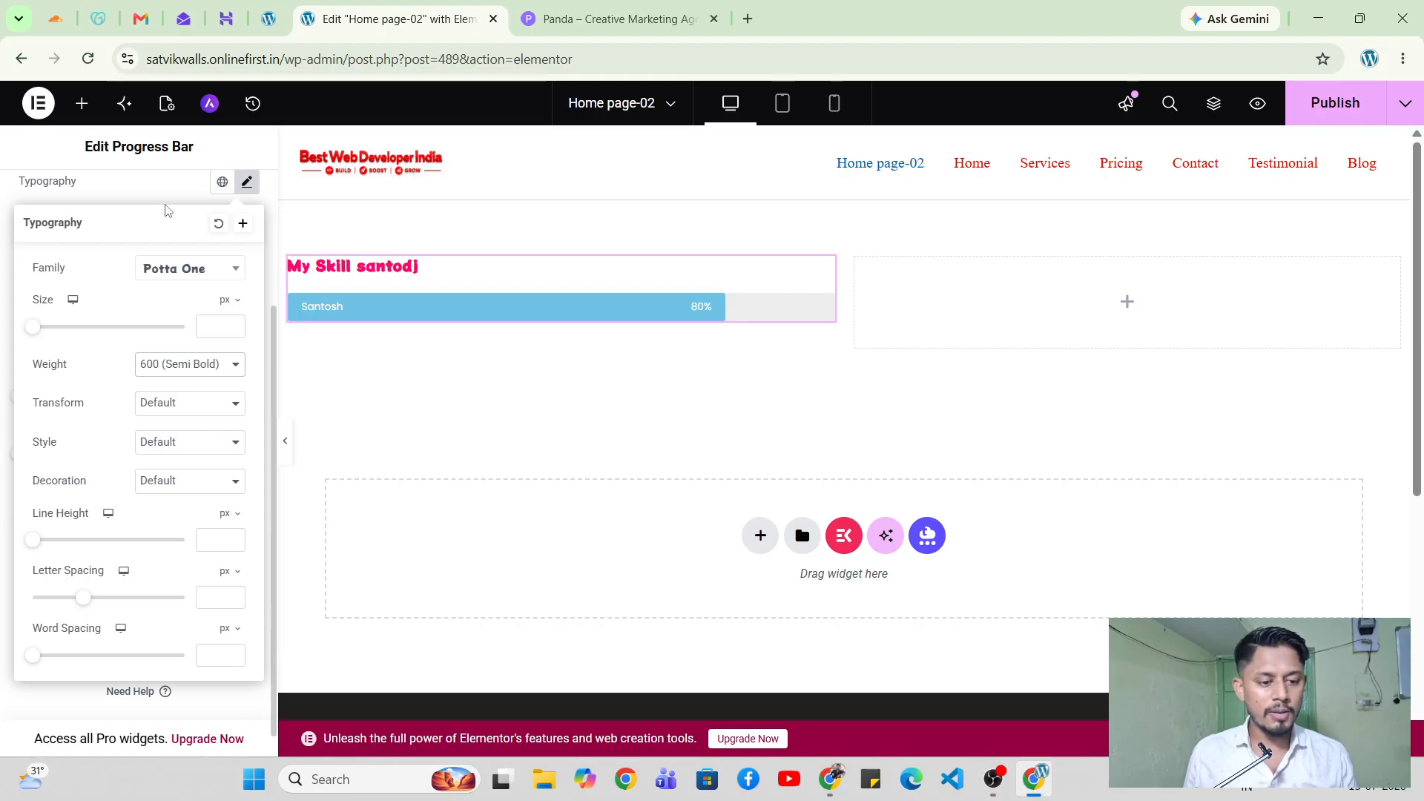
{"action": "left_click", "coordinate": [163, 203]}
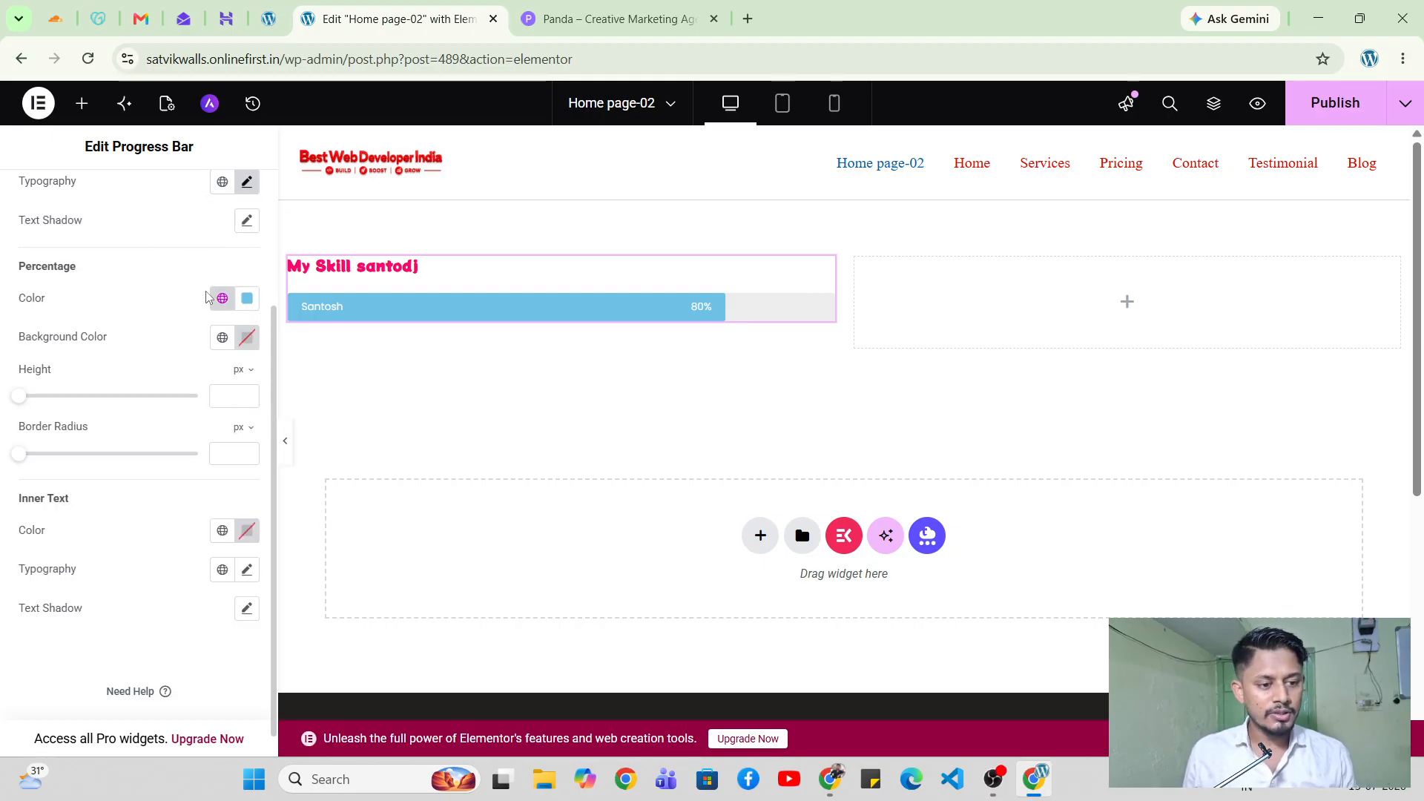
Set the color of the bar's filled percentage part to dark #152B34.
{"action": "scroll", "coordinate": [209, 297], "scroll_direction": "up", "scroll_amount": 1}
{"action": "scroll", "coordinate": [208, 309], "scroll_direction": "down", "scroll_amount": 1}
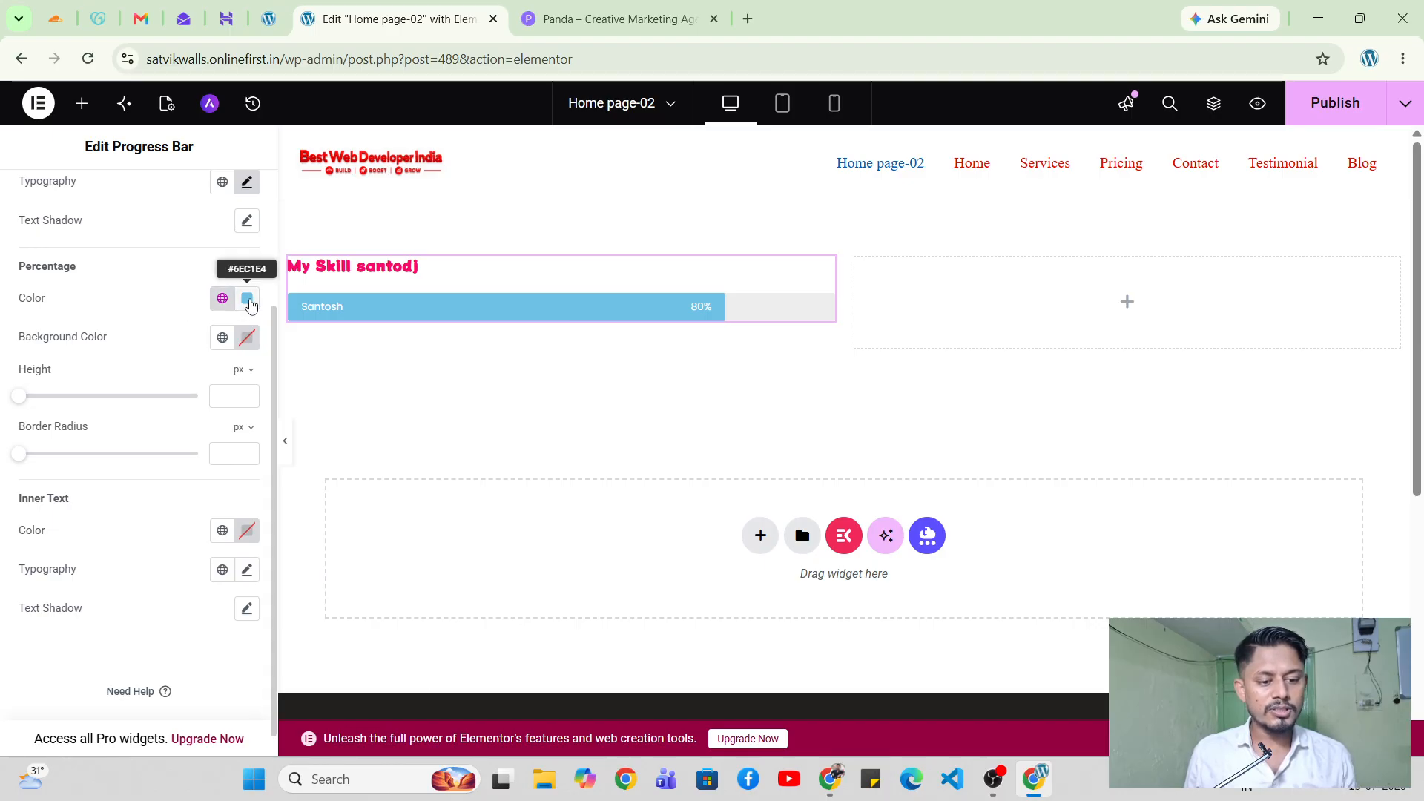
{"action": "left_click", "coordinate": [249, 299]}
{"action": "left_click_drag", "start_coordinate": [253, 412], "coordinate": [264, 485]}
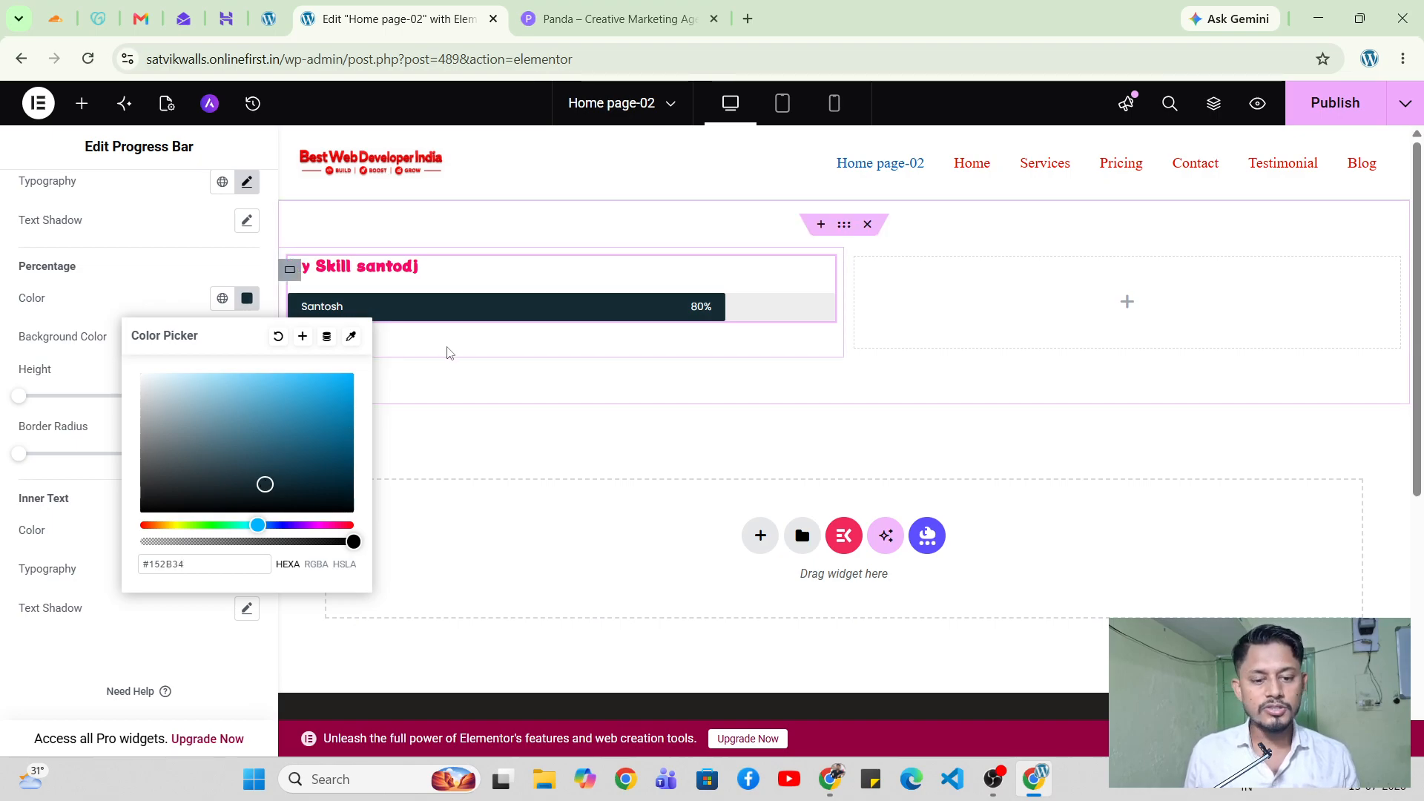
{"action": "left_click", "coordinate": [141, 289]}
Set the bar's background color to red #E81212 and preview the page with the editing controls hidden.
{"action": "left_click", "coordinate": [244, 343]}
{"action": "left_click_drag", "start_coordinate": [247, 551], "coordinate": [337, 425]}
{"action": "left_click", "coordinate": [588, 372]}
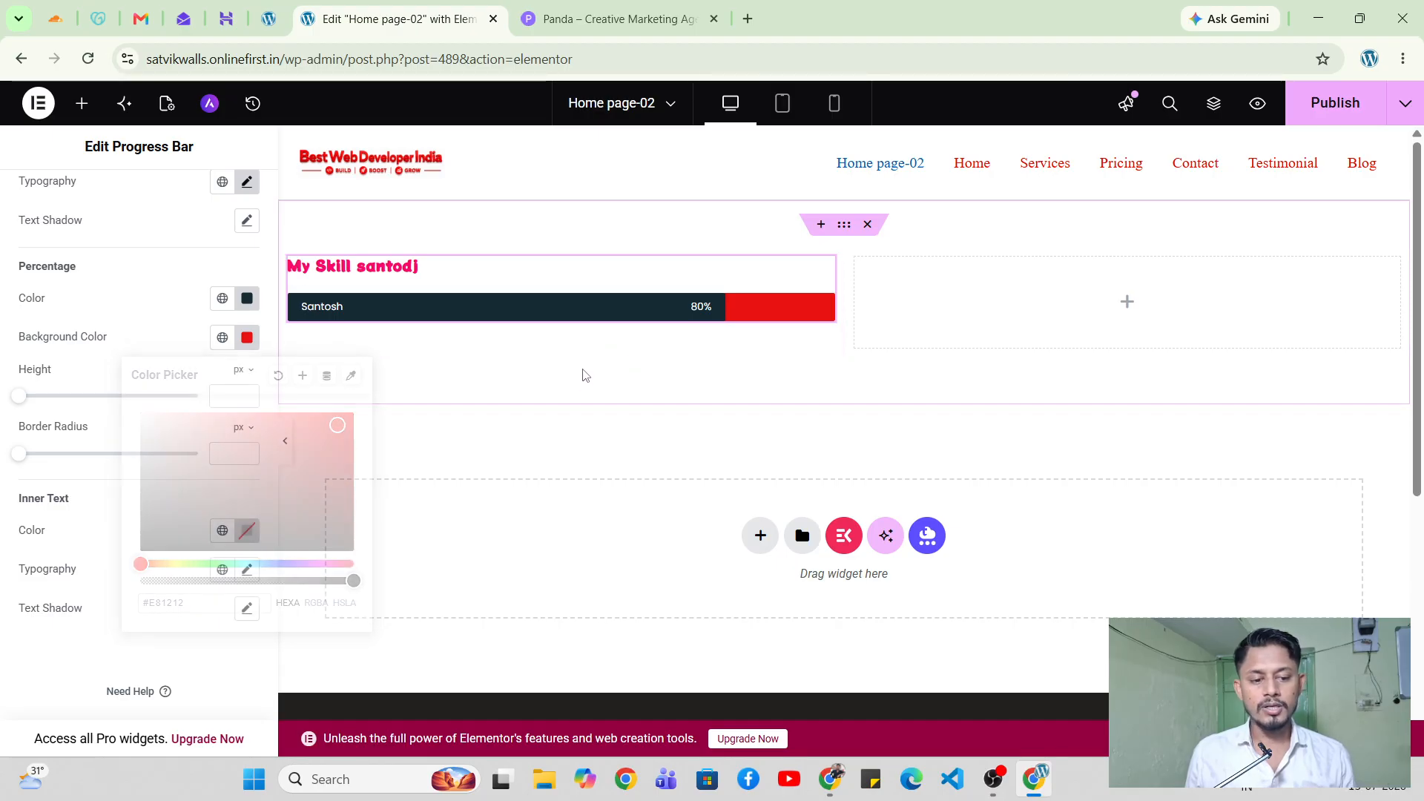
{"action": "left_click", "coordinate": [285, 447]}
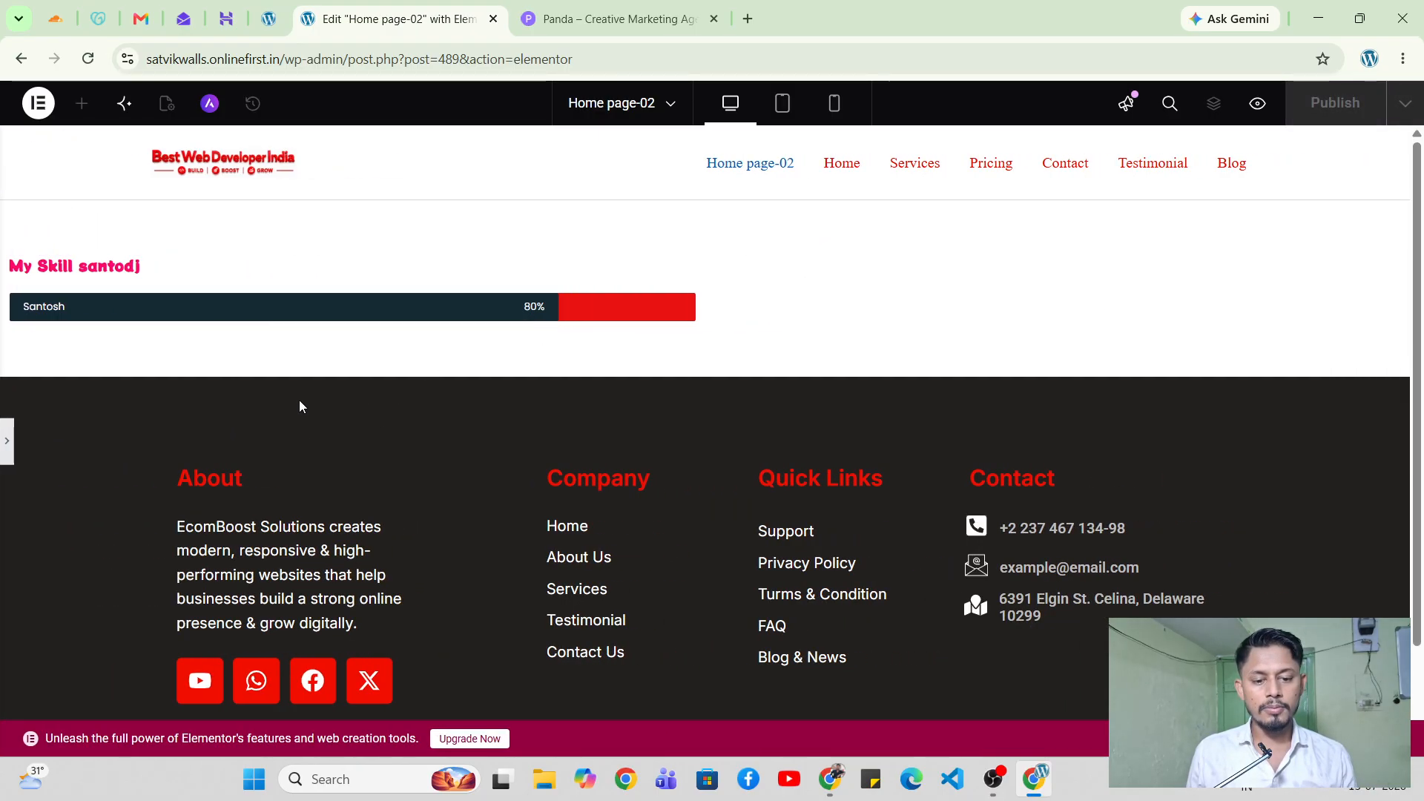
{"action": "left_click", "coordinate": [7, 442]}
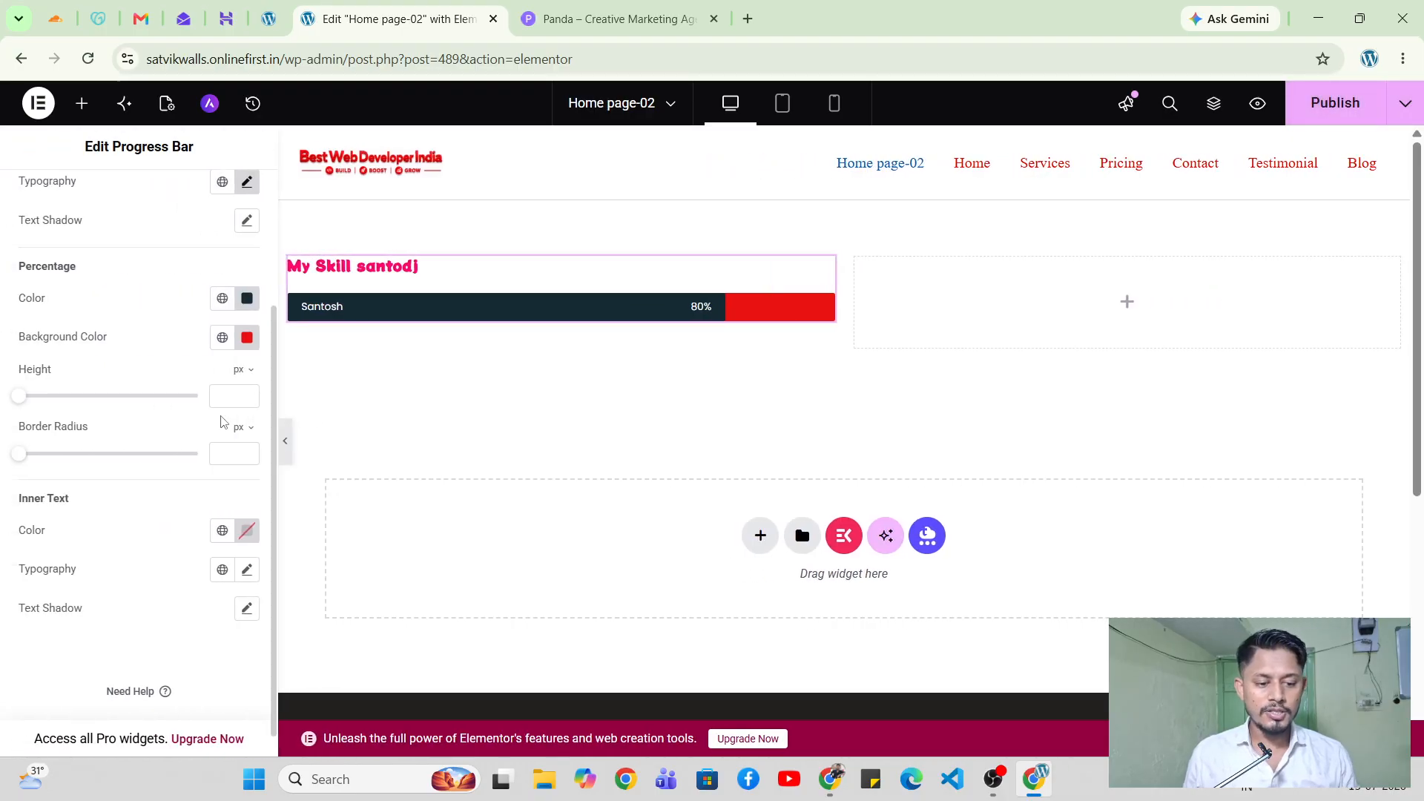
Set the bar's height to 17 px and border radius to 0, and preview the thinner bar on the full-width page.
{"action": "left_click_drag", "start_coordinate": [20, 406], "coordinate": [16, 456]}
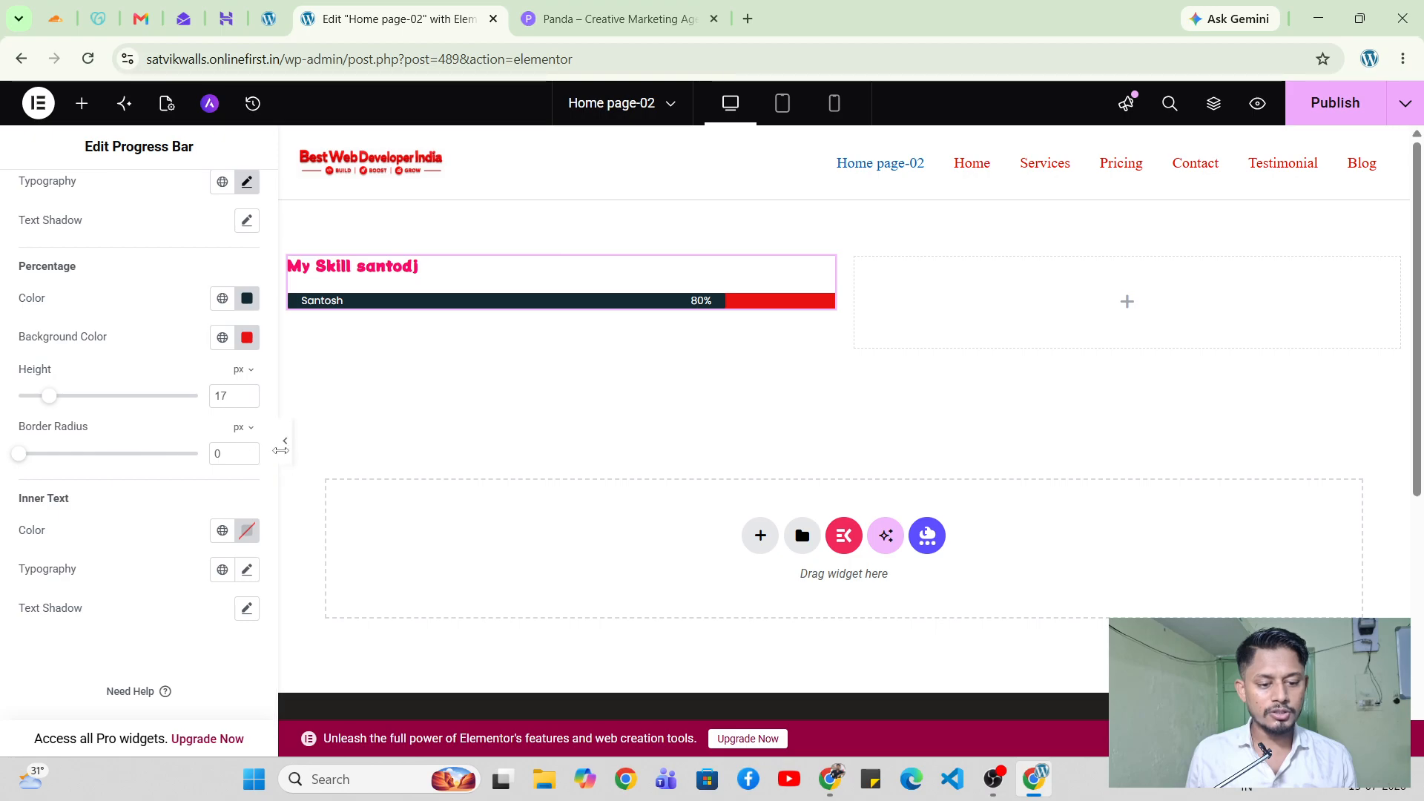
{"action": "left_click", "coordinate": [281, 444]}
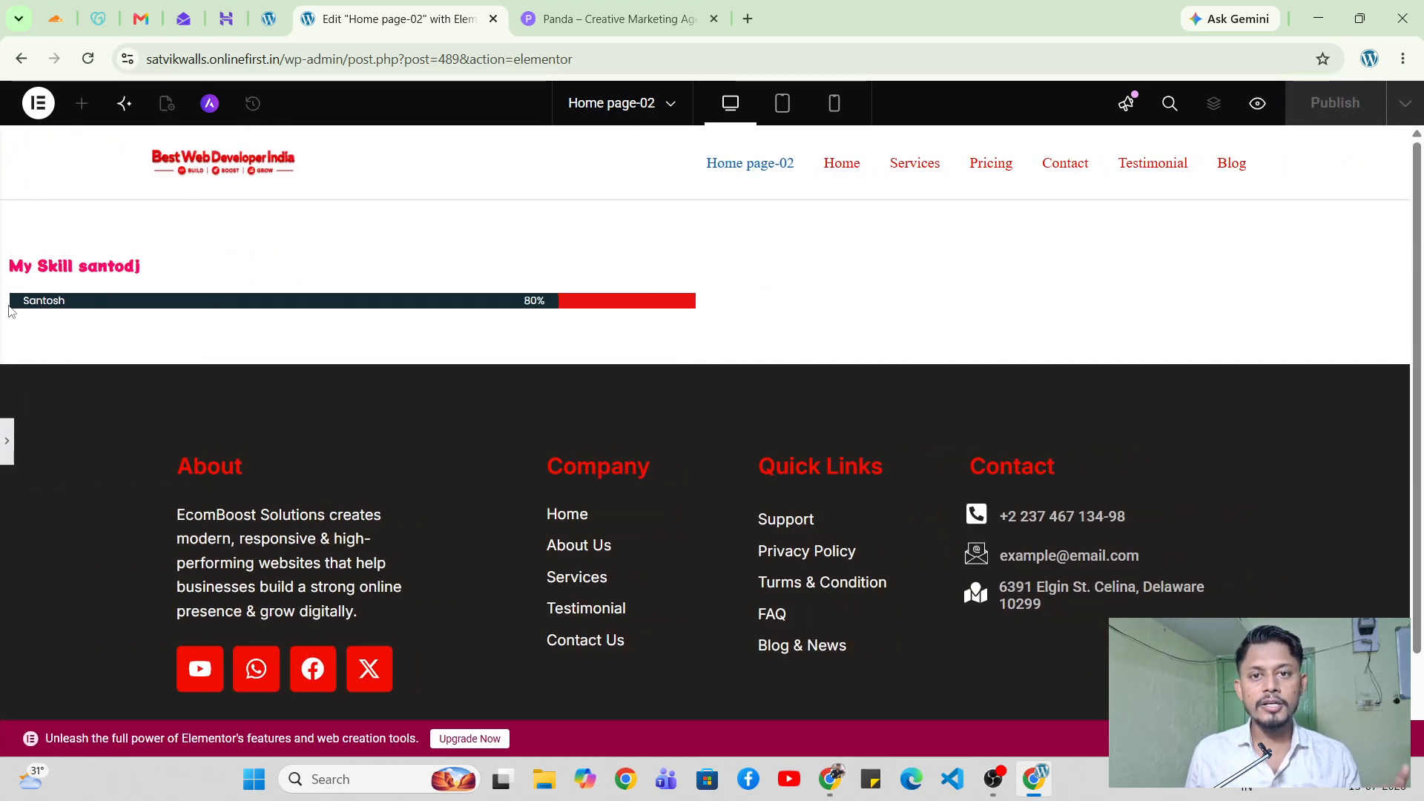
{"action": "left_click", "coordinate": [8, 442]}
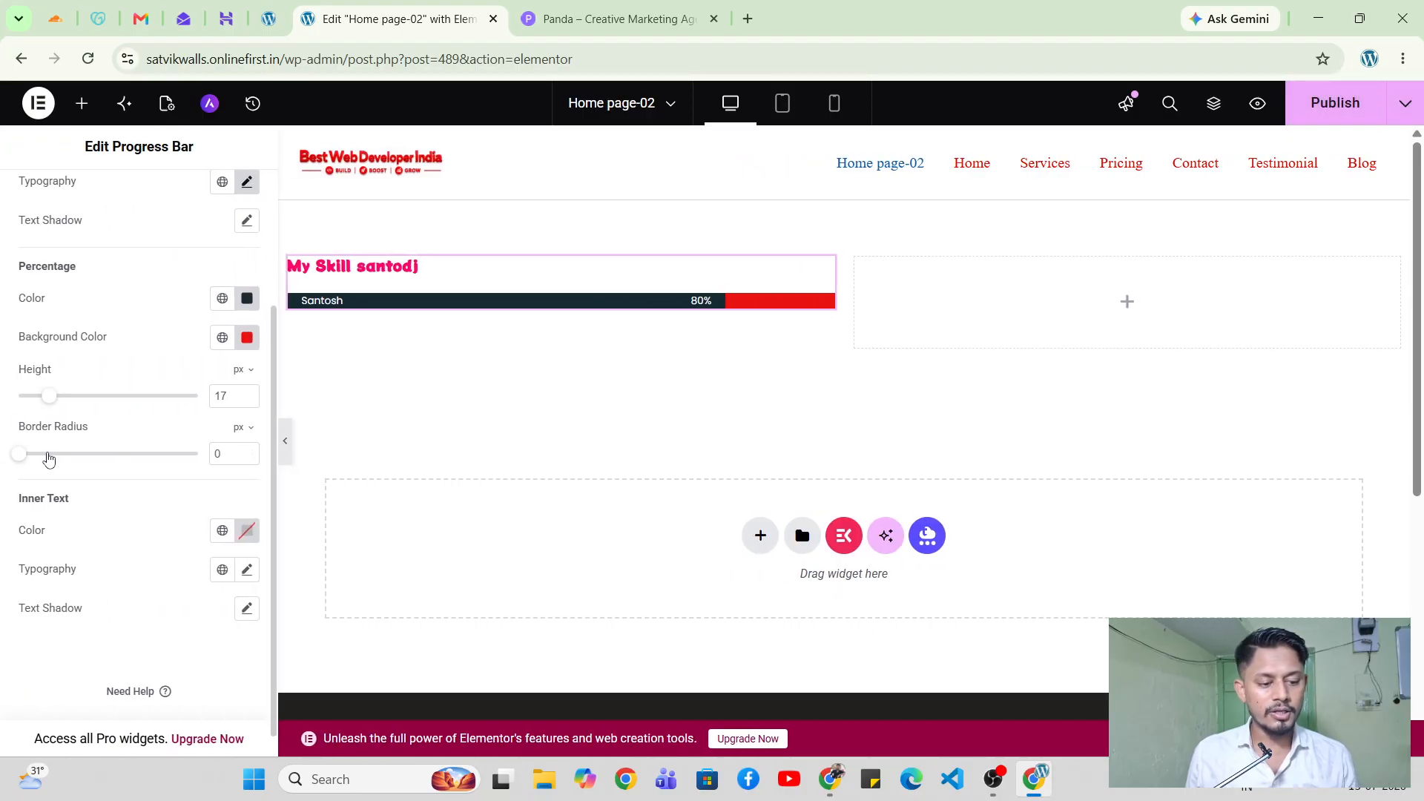
Round the bar's ends with a border radius of 28 px and hide the editing controls to preview it.
{"action": "left_click_drag", "start_coordinate": [17, 462], "coordinate": [84, 464]}
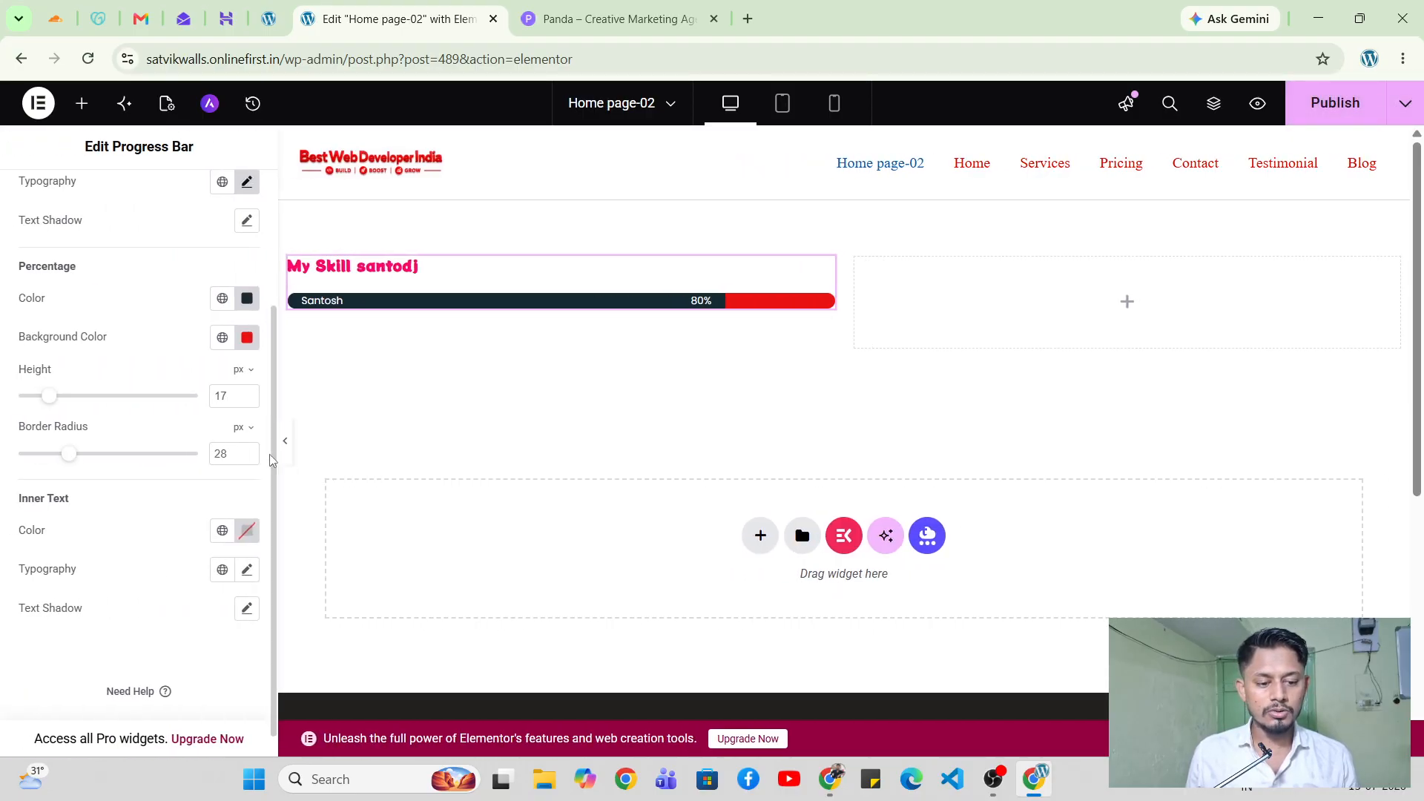
{"action": "left_click", "coordinate": [285, 441]}
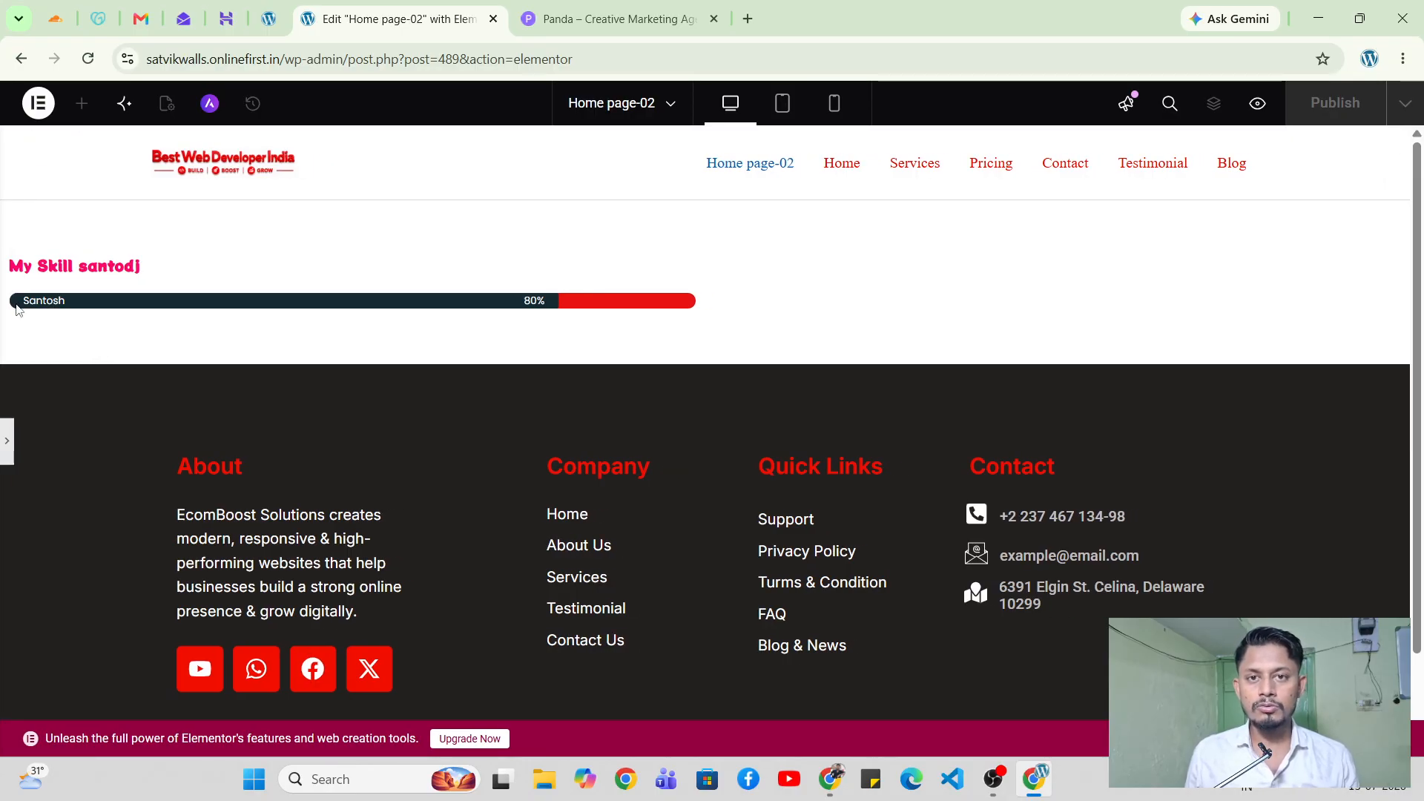
Bring back the editing controls and set the progress bar's inner text color to bright red.
{"action": "left_click", "coordinate": [8, 442]}
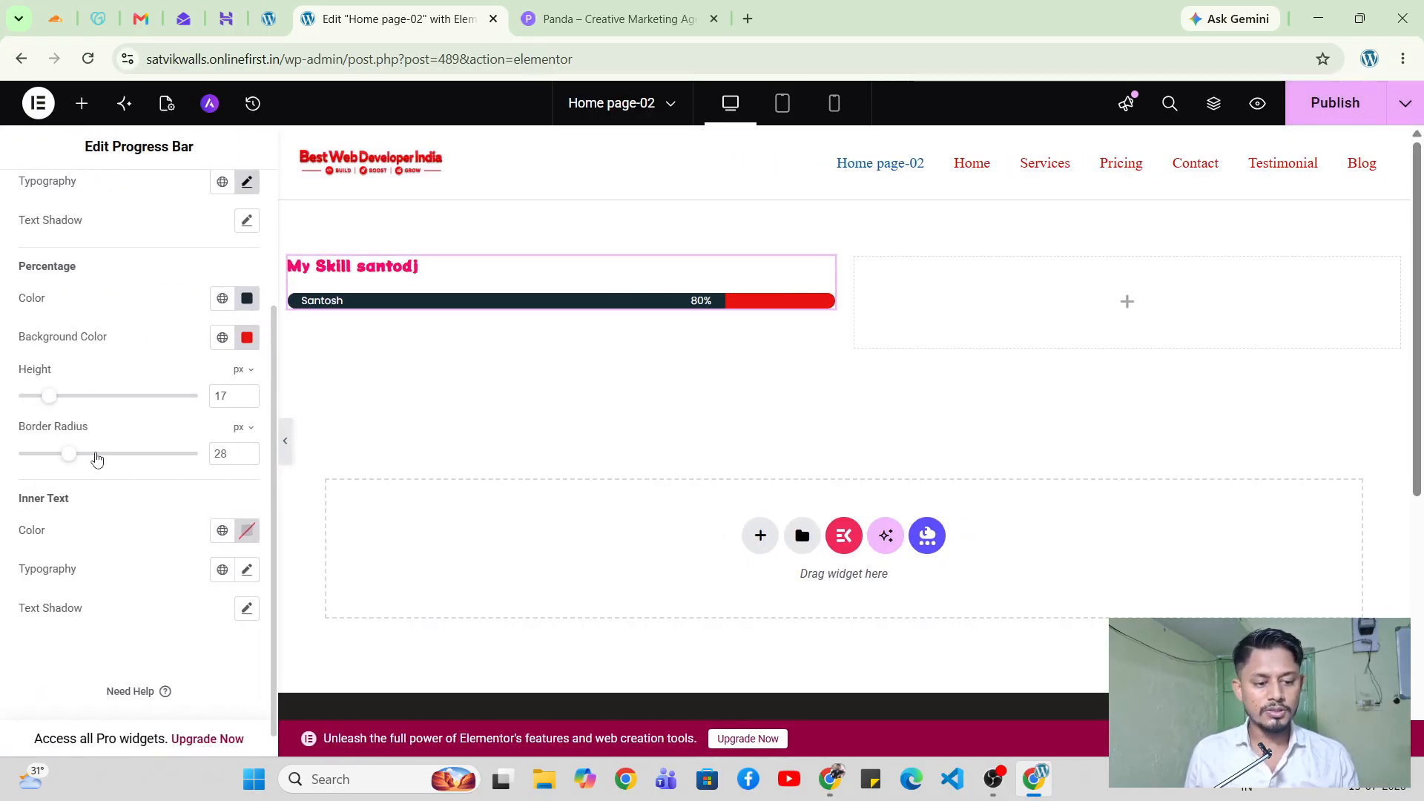
{"action": "scroll", "coordinate": [124, 517], "scroll_direction": "down", "scroll_amount": 1}
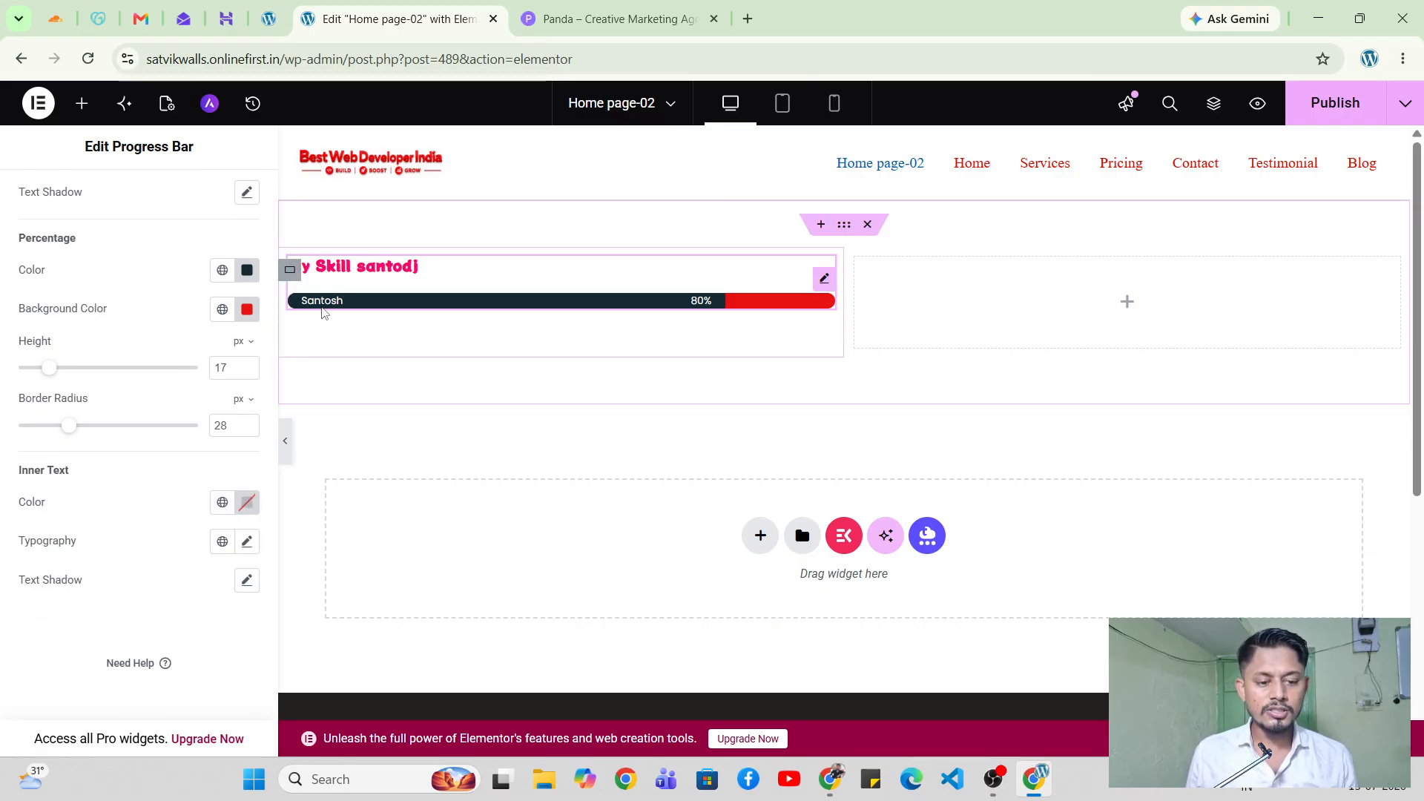
{"action": "left_click", "coordinate": [247, 502]}
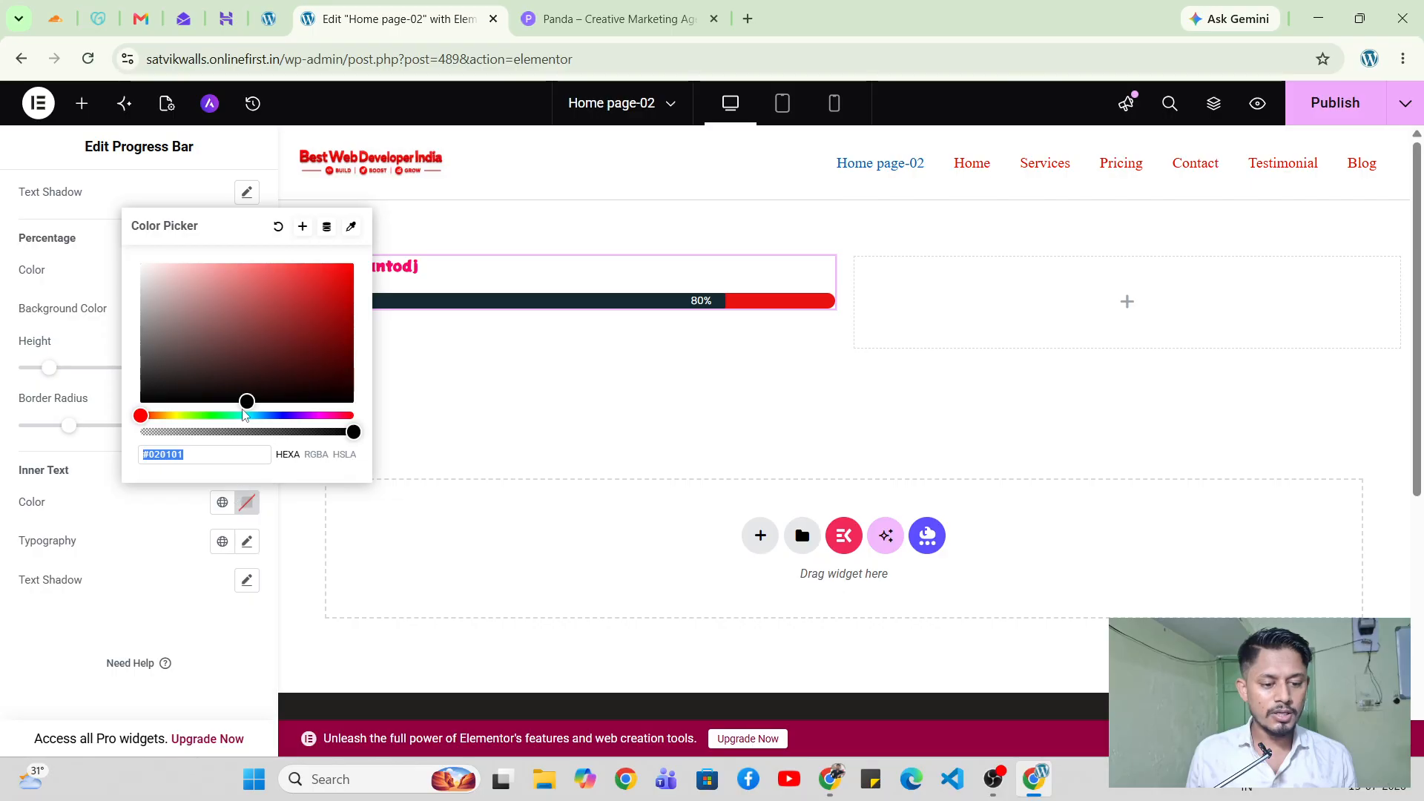
{"action": "left_click_drag", "start_coordinate": [265, 368], "coordinate": [352, 265]}
{"action": "left_click", "coordinate": [378, 369]}
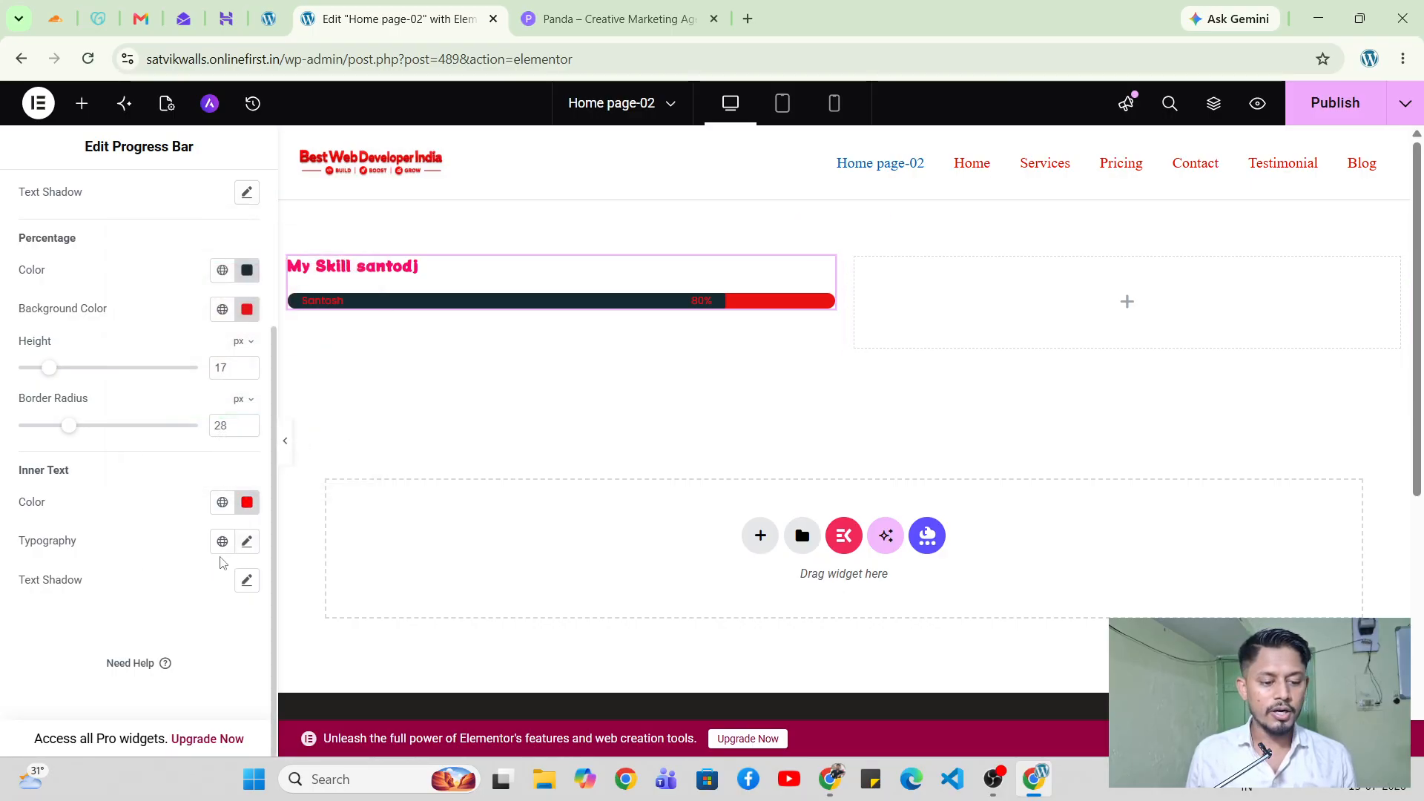
Set the font family of the progress bar's inner text to Poppins.
{"action": "left_click", "coordinate": [247, 542]}
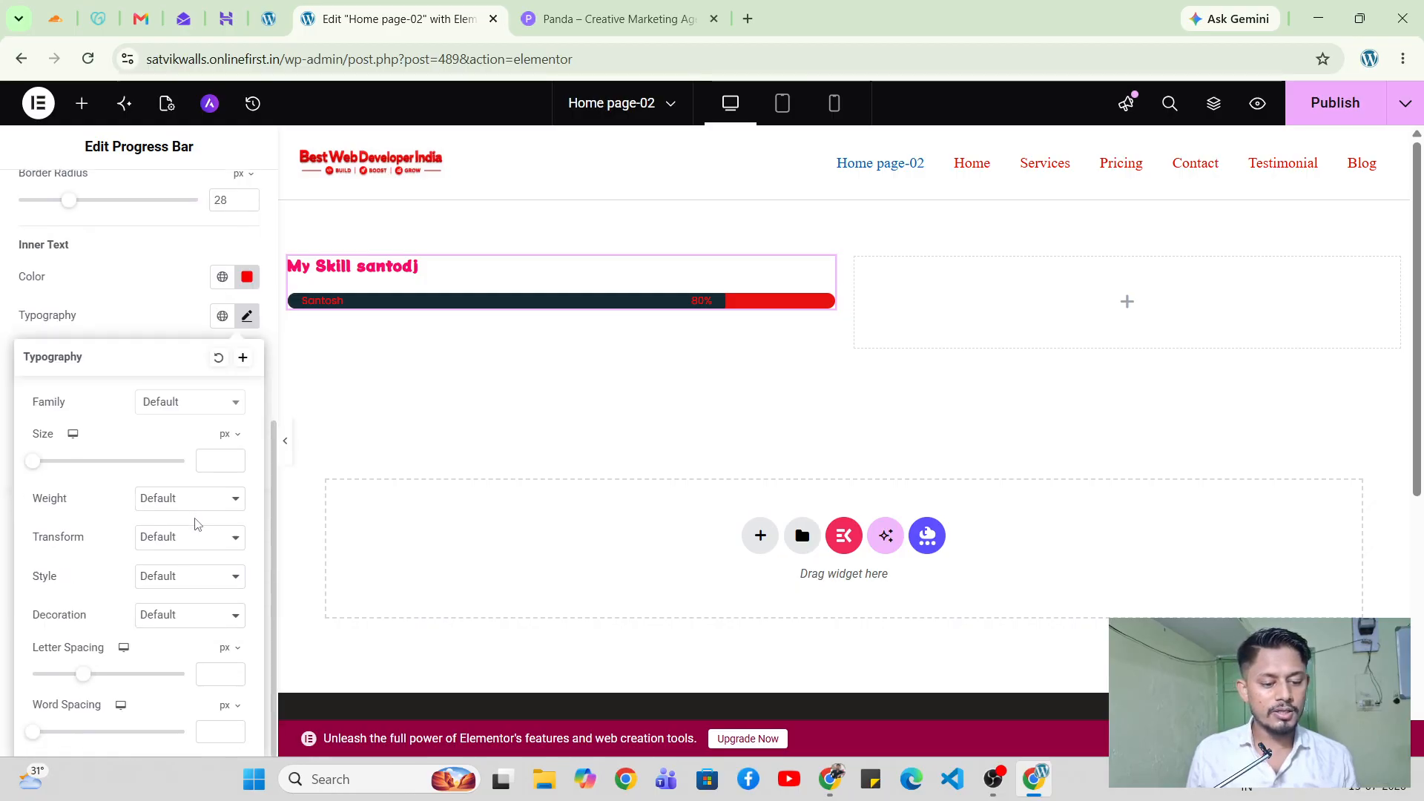
{"action": "left_click", "coordinate": [189, 402]}
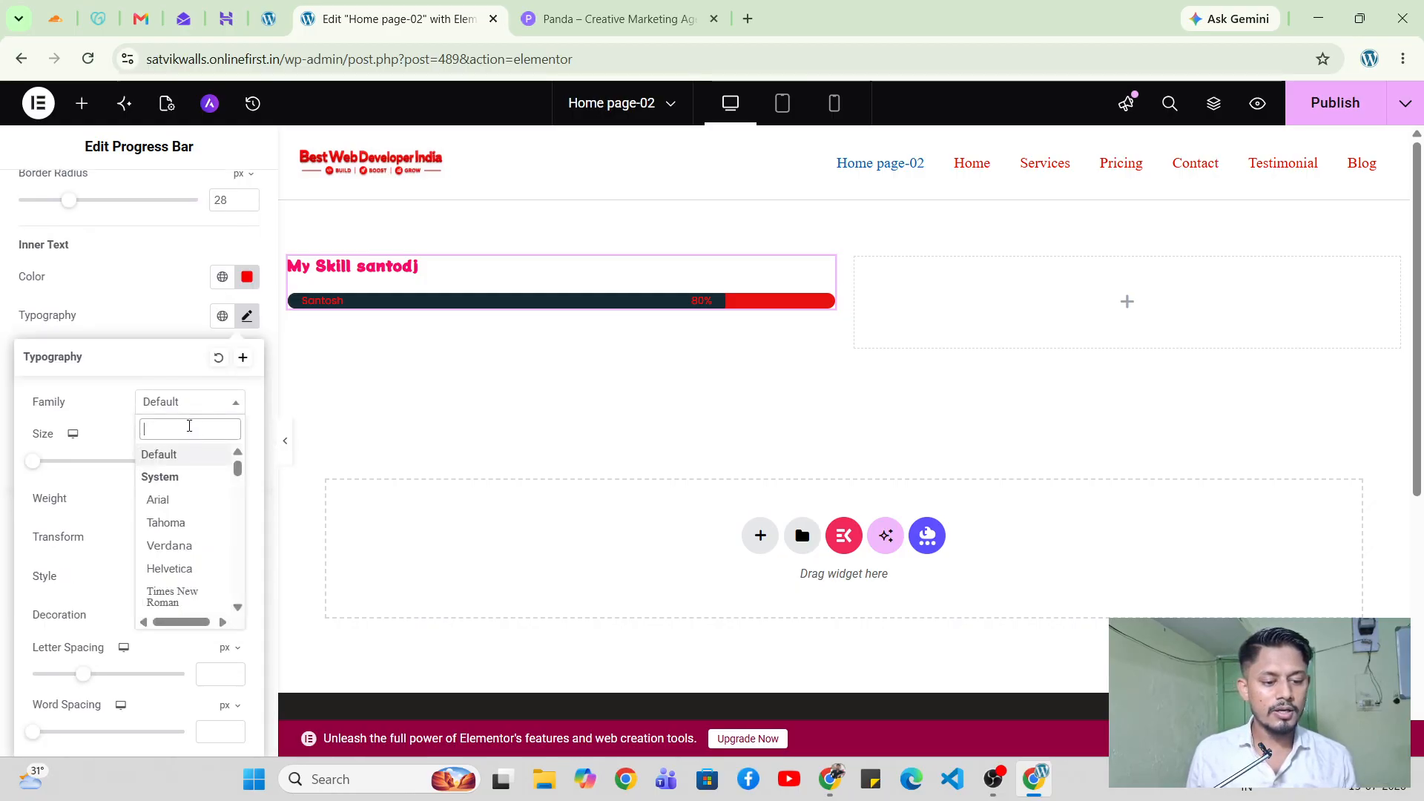
{"action": "type", "text": "poppi"}
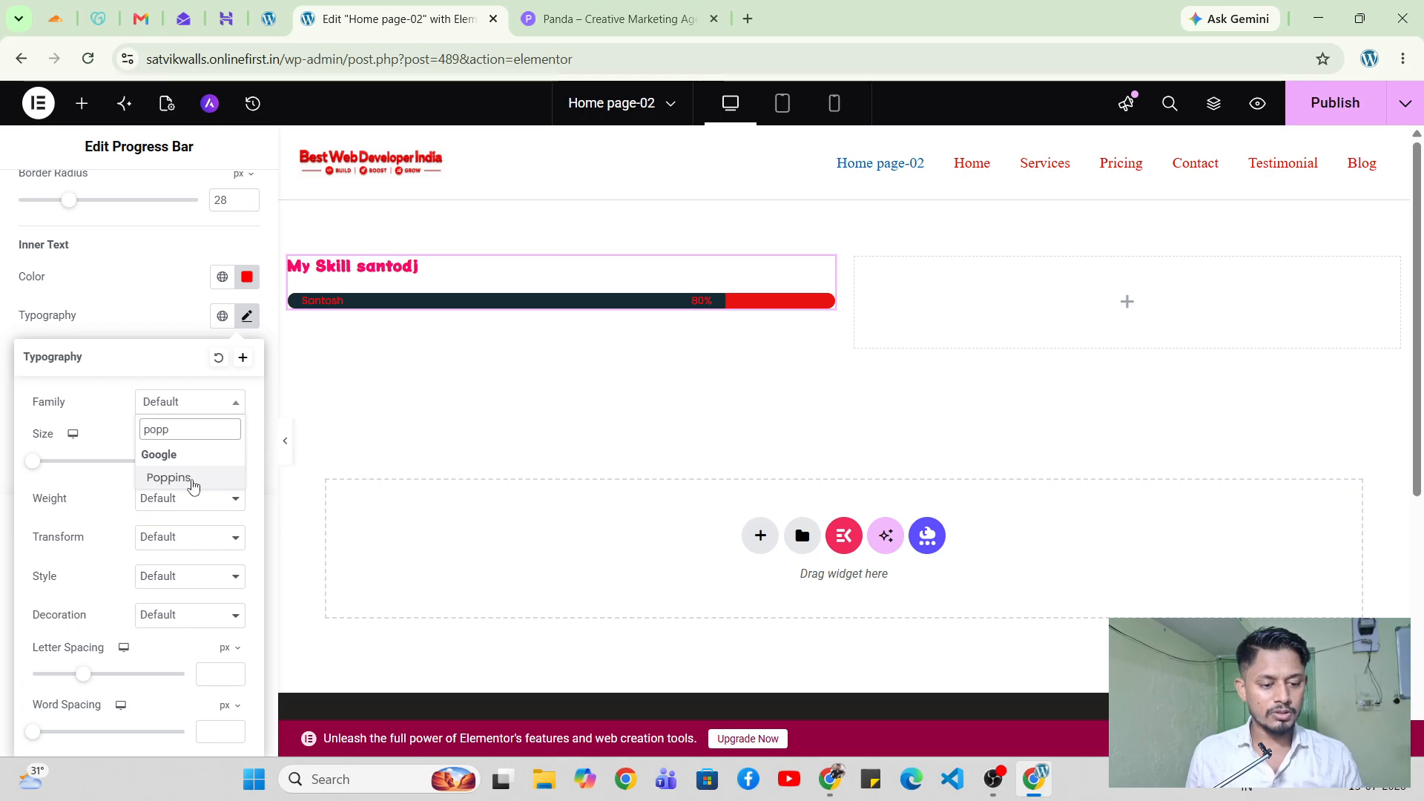
{"action": "left_click", "coordinate": [191, 483]}
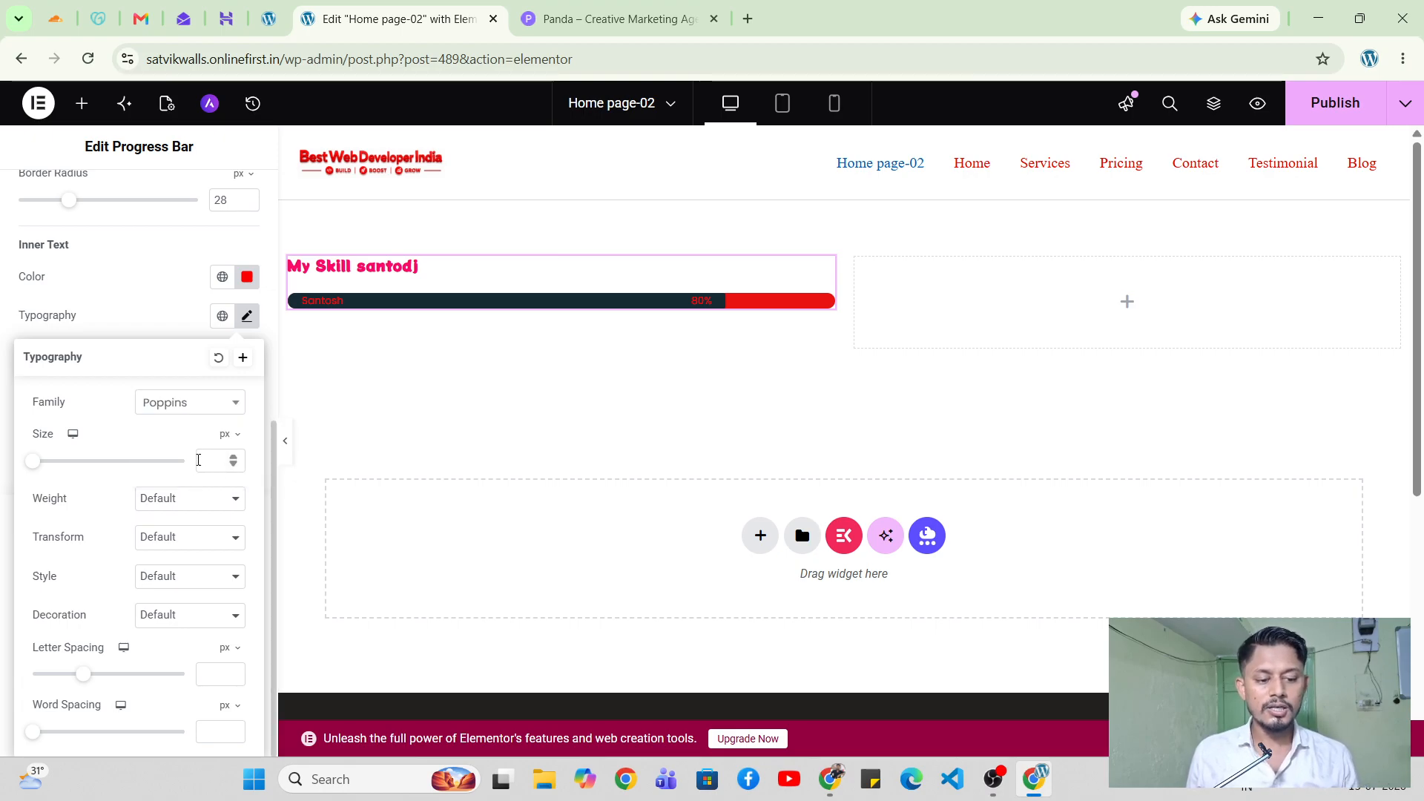
{"action": "left_click", "coordinate": [197, 313]}
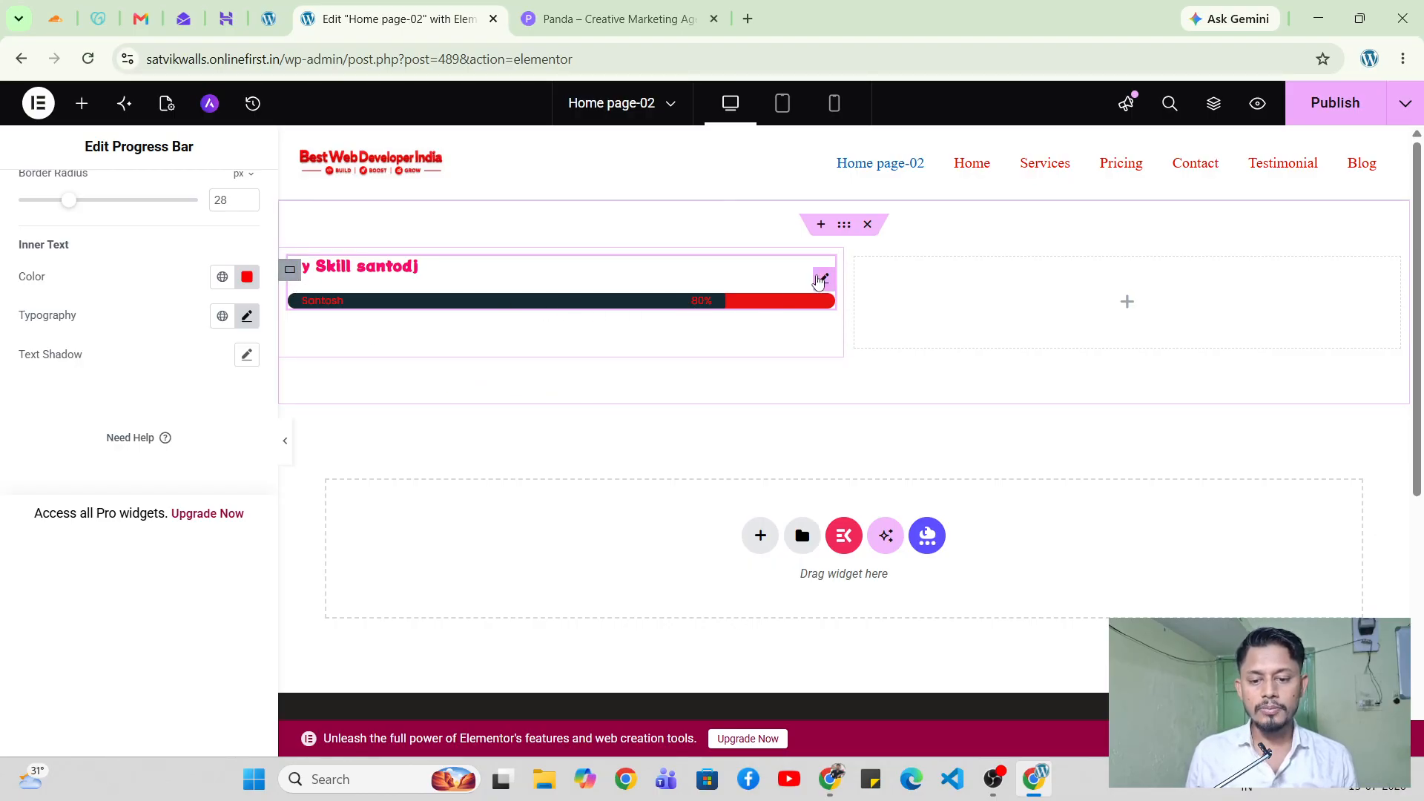
Duplicate the progress bar three times within the first column, stacking the copies below the original.
{"action": "right_click", "coordinate": [818, 280]}
{"action": "left_click", "coordinate": [846, 333]}
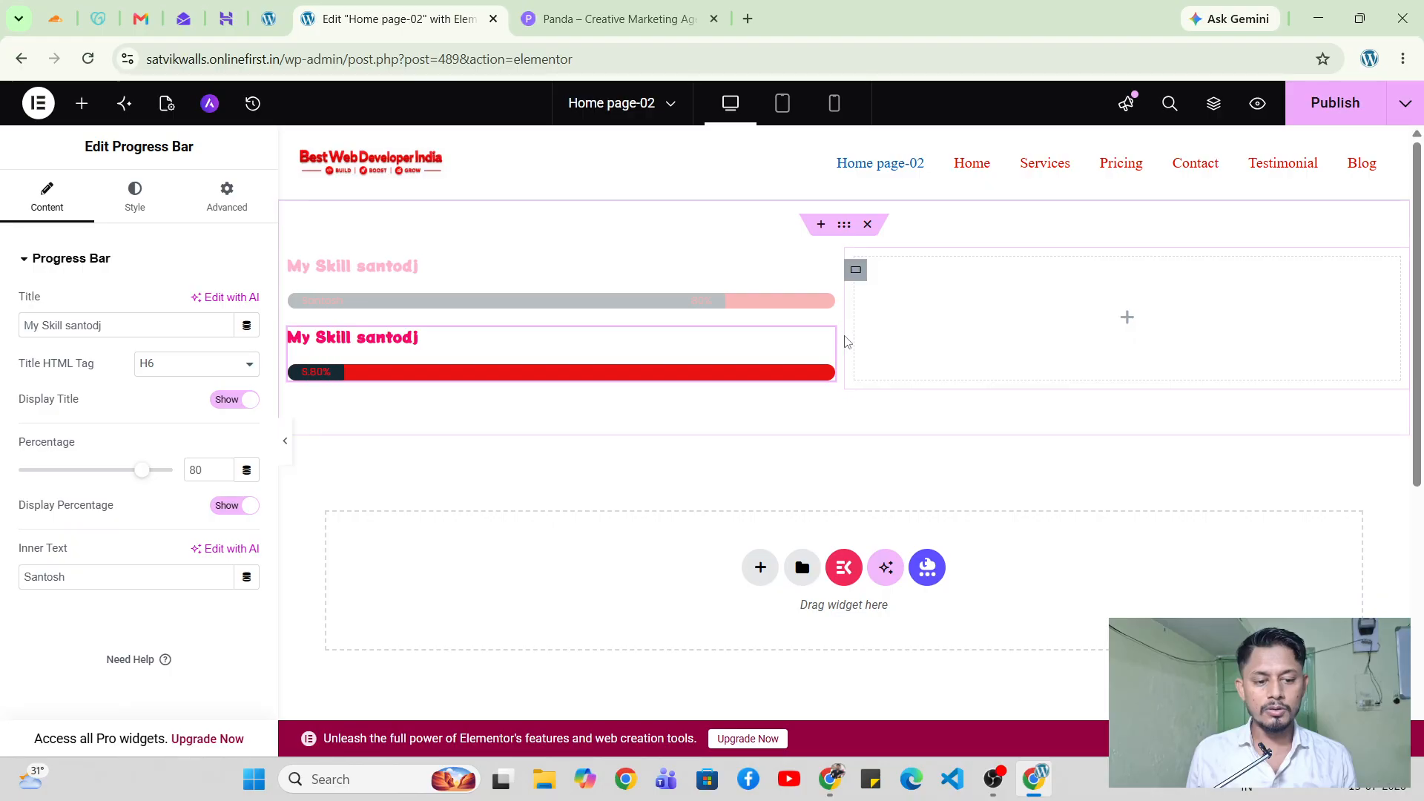
{"action": "right_click", "coordinate": [825, 353]}
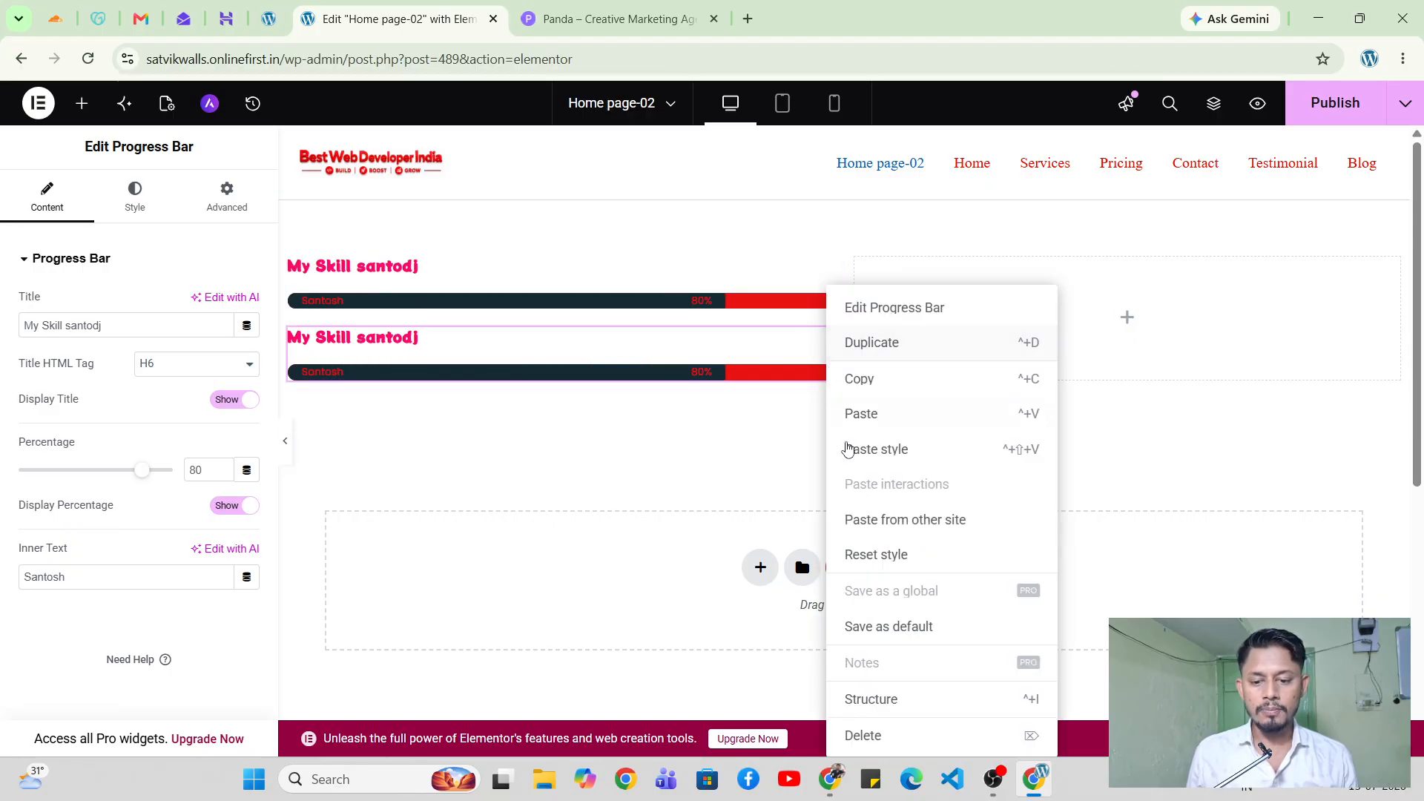
{"action": "left_click", "coordinate": [846, 344]}
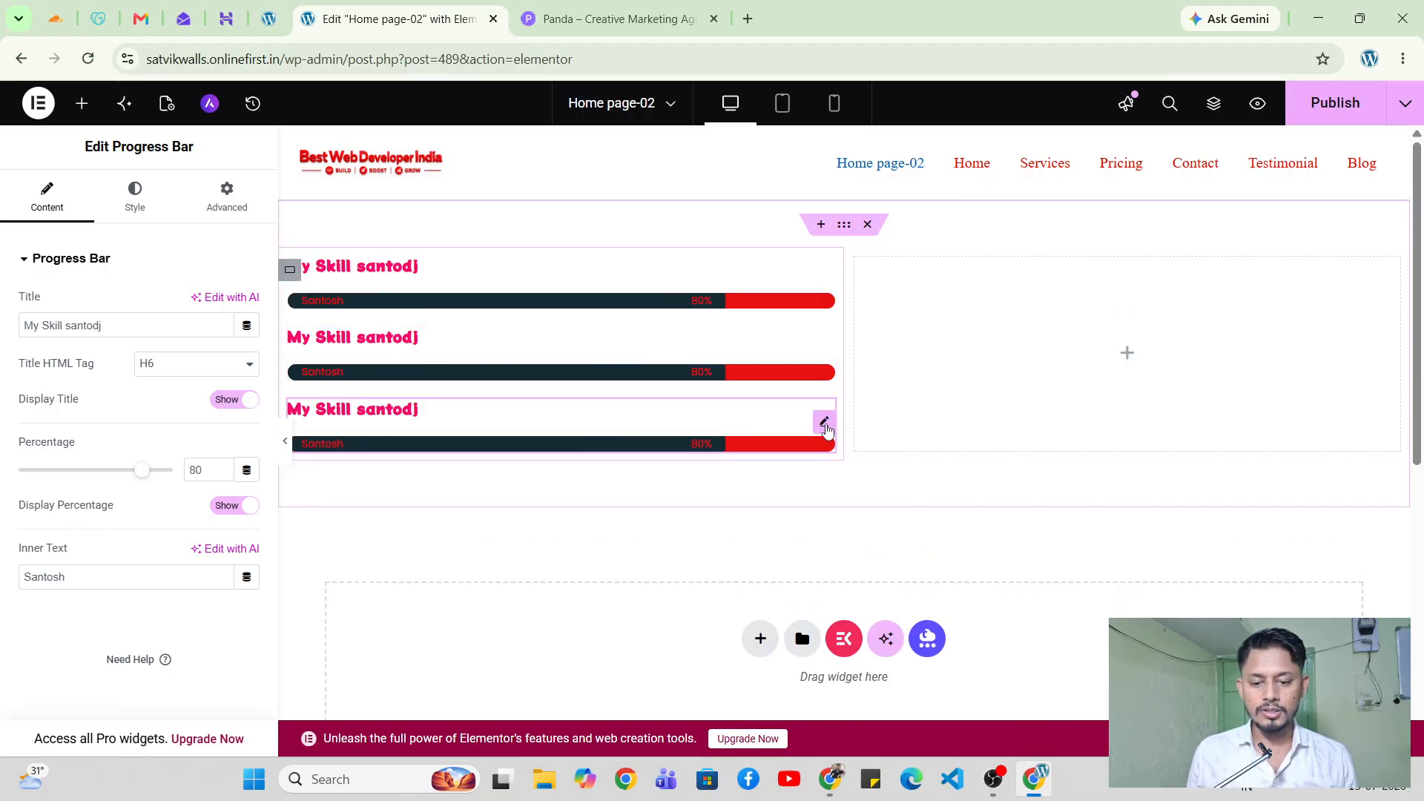
{"action": "right_click", "coordinate": [823, 426]}
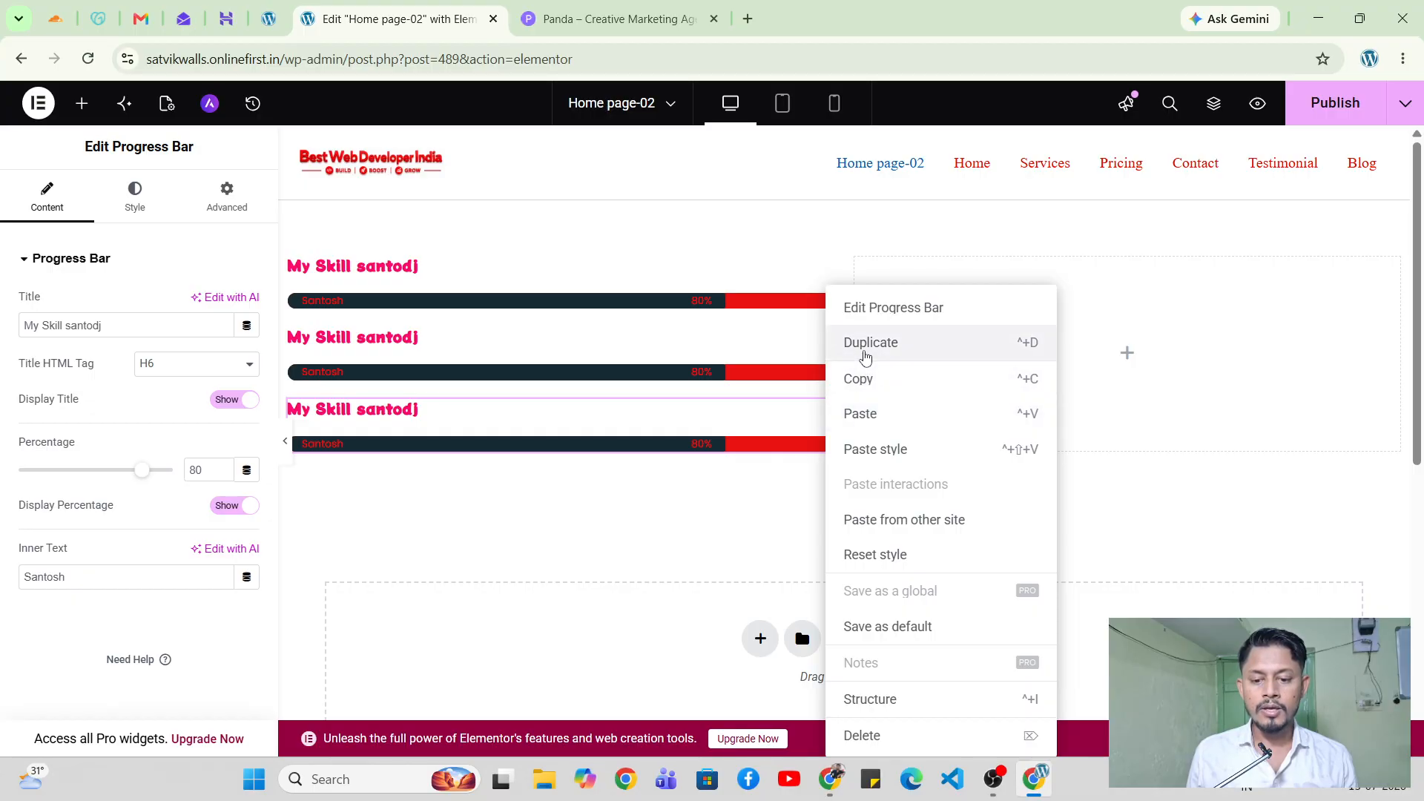
{"action": "left_click", "coordinate": [860, 350]}
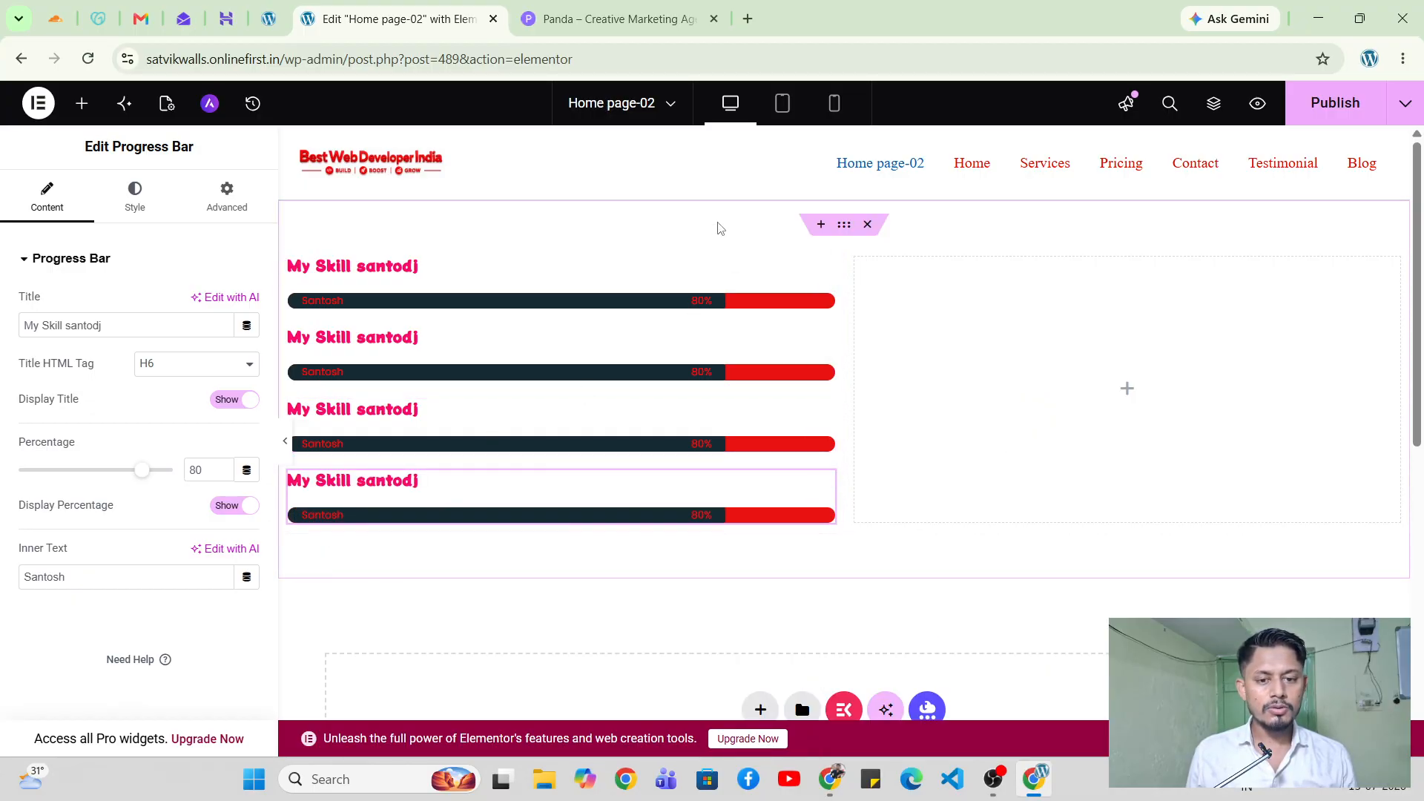
Check the skill names and percentages on the Panda reference site, and return to the Elementor page.
{"action": "left_click", "coordinate": [622, 14]}
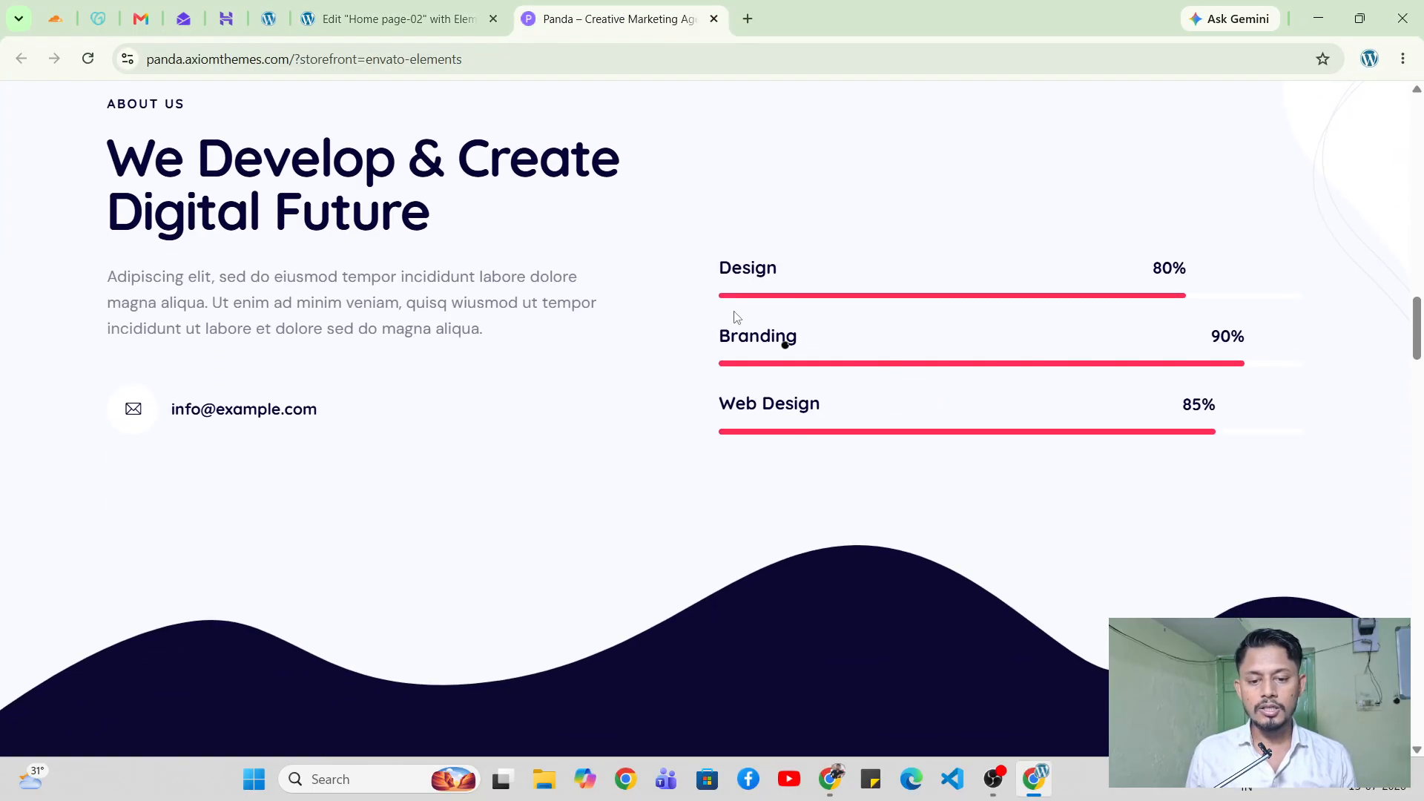
{"action": "left_click_drag", "start_coordinate": [822, 406], "coordinate": [718, 264]}
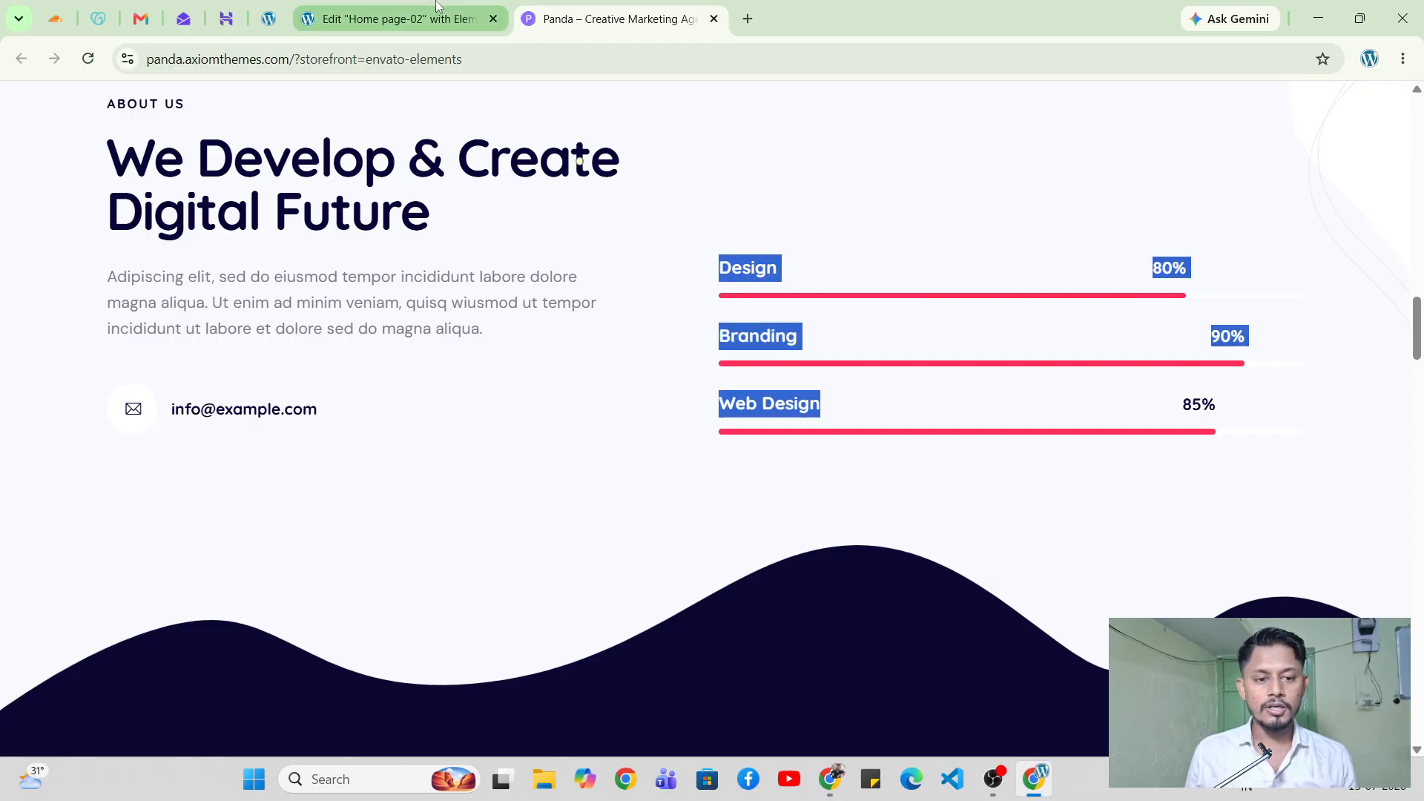
{"action": "left_click", "coordinate": [423, 16]}
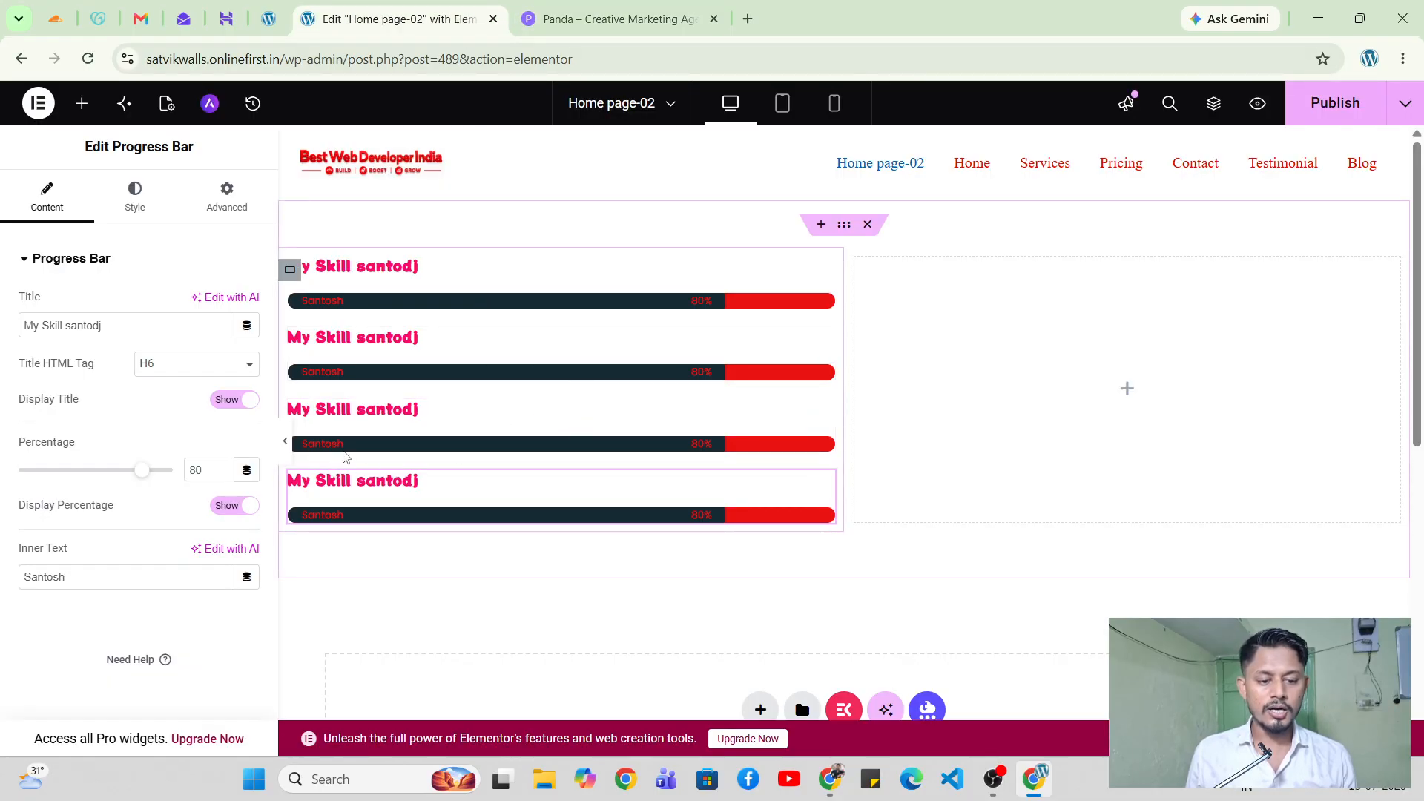